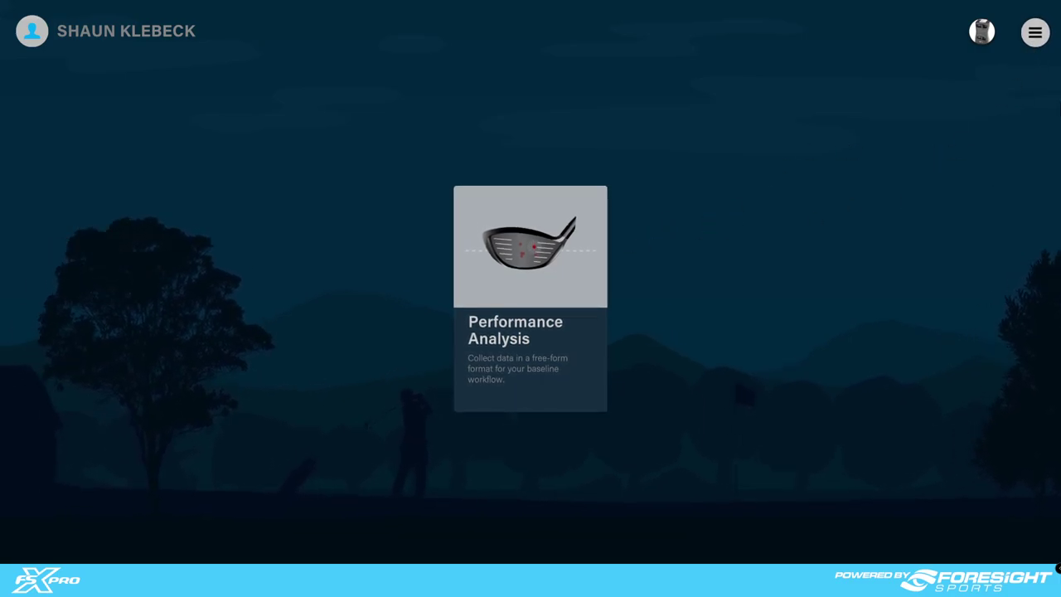
# Open FSX Pro's Settings from the main menu, landing on the General section.
pyautogui.click(1034, 32)
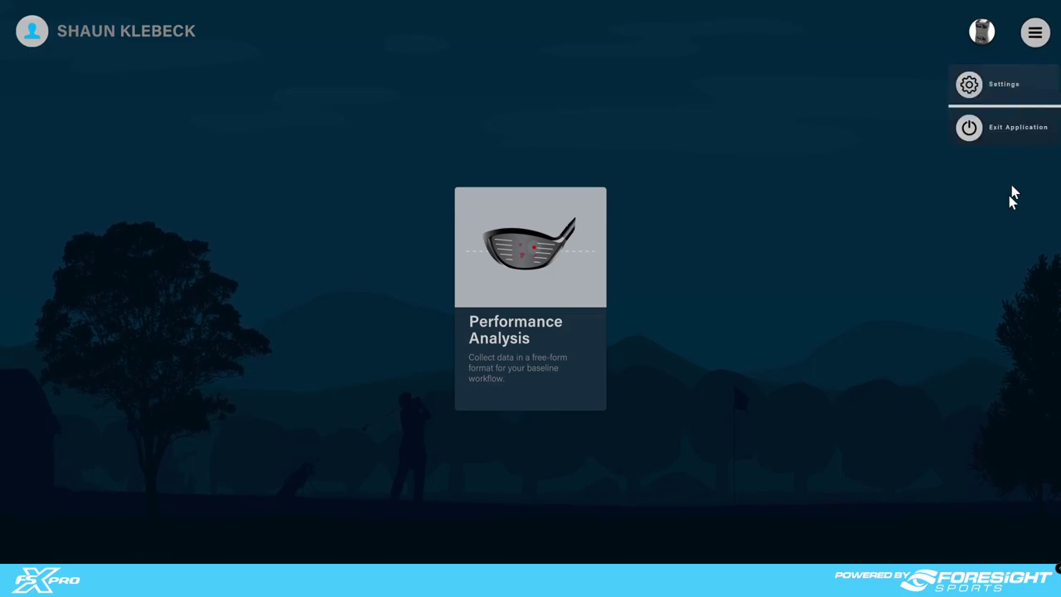
pyautogui.click(998, 80)
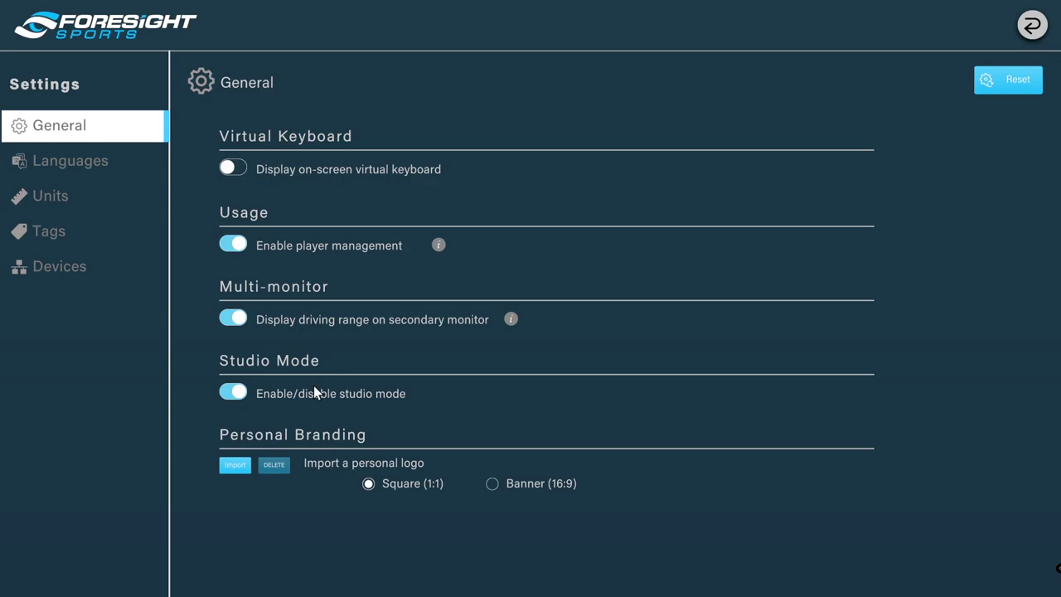
pyautogui.click(233, 393)
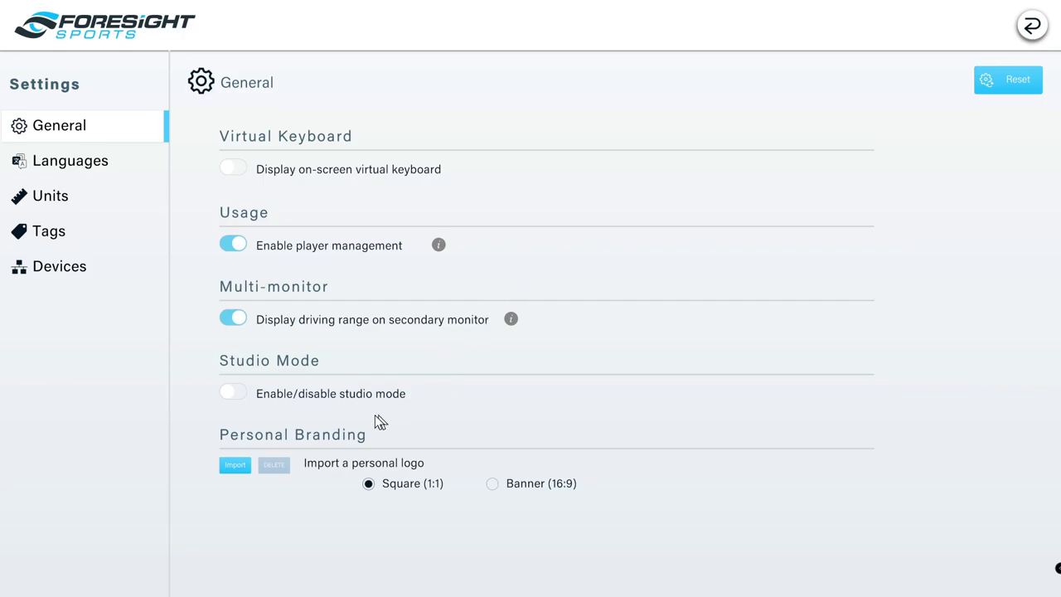
pyautogui.click(242, 393)
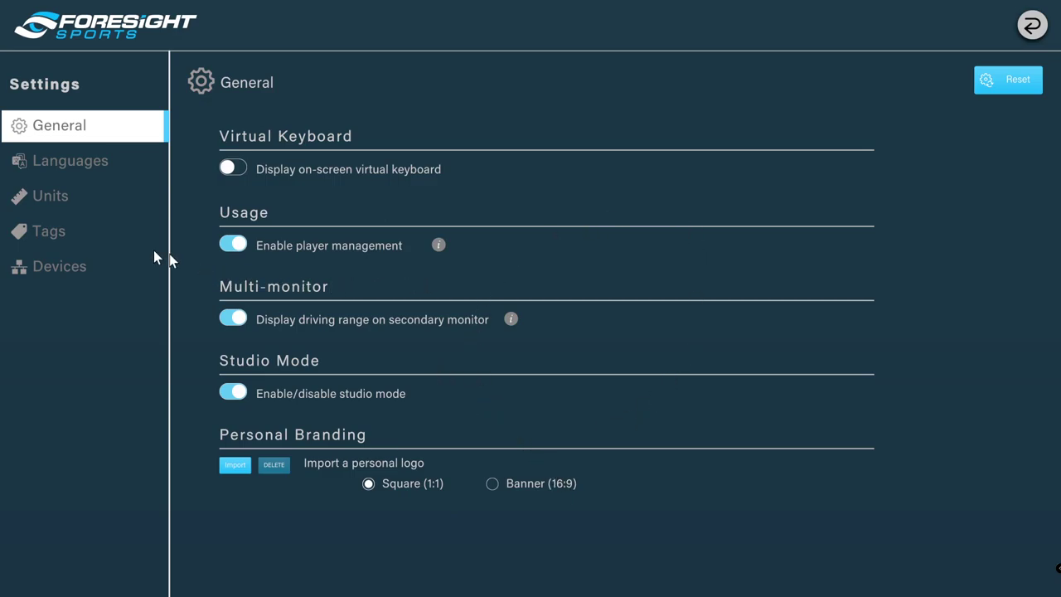
# Show the Languages settings page, with English among the seven languages.
pyautogui.click(72, 166)
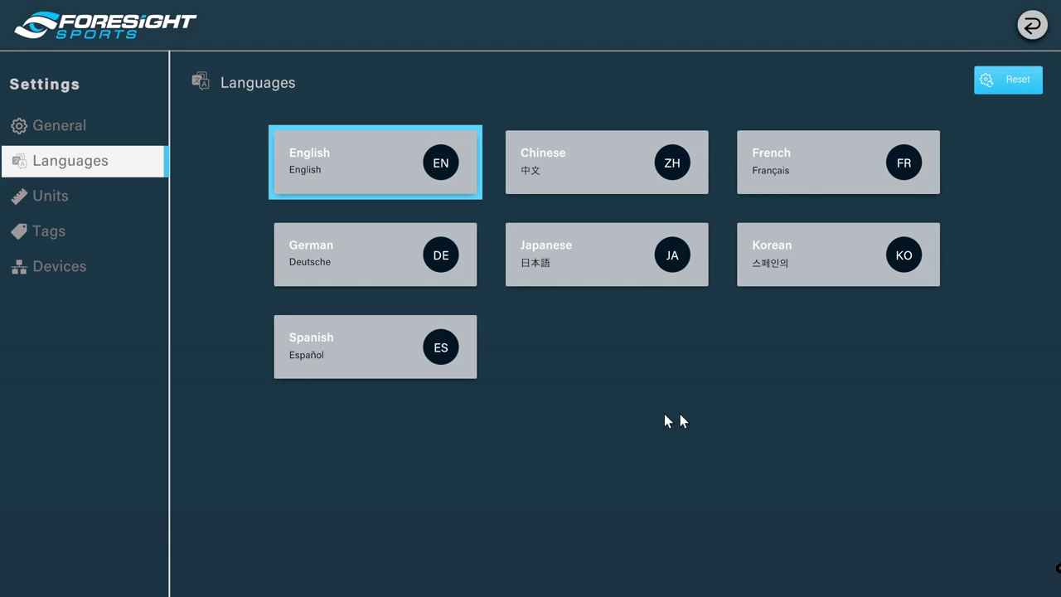
# In Units settings, switch distance and ball speed to Metric, then back to Imperial.
pyautogui.click(58, 195)
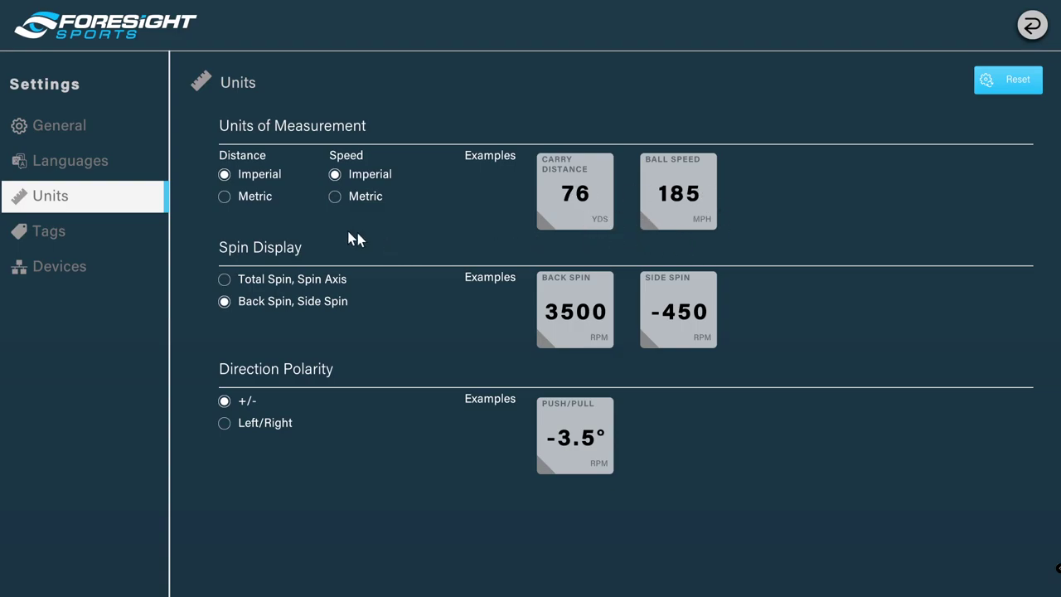
pyautogui.click(224, 197)
pyautogui.click(334, 197)
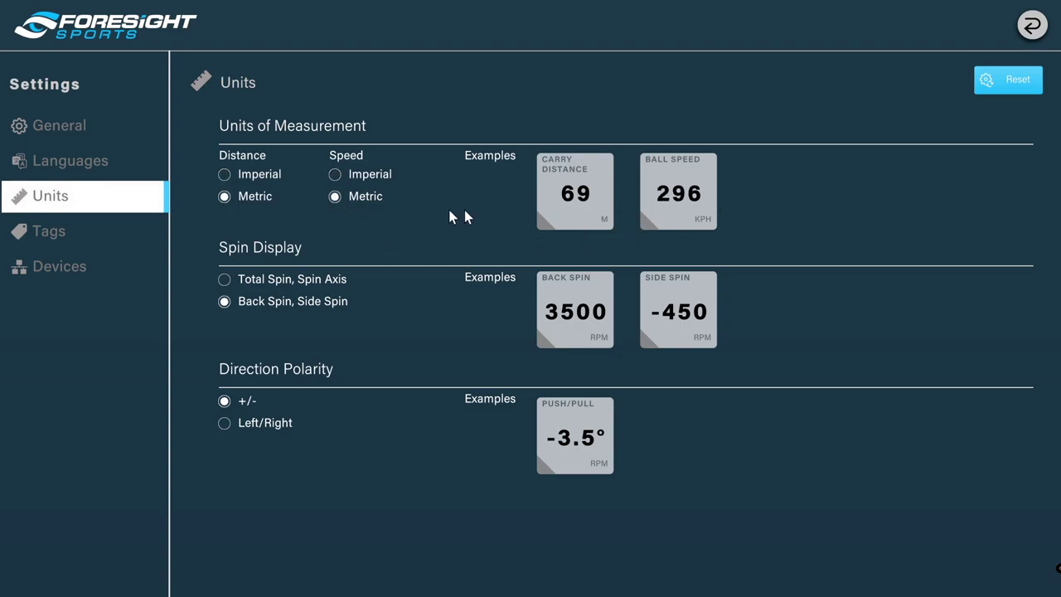
pyautogui.click(335, 174)
pyautogui.click(224, 174)
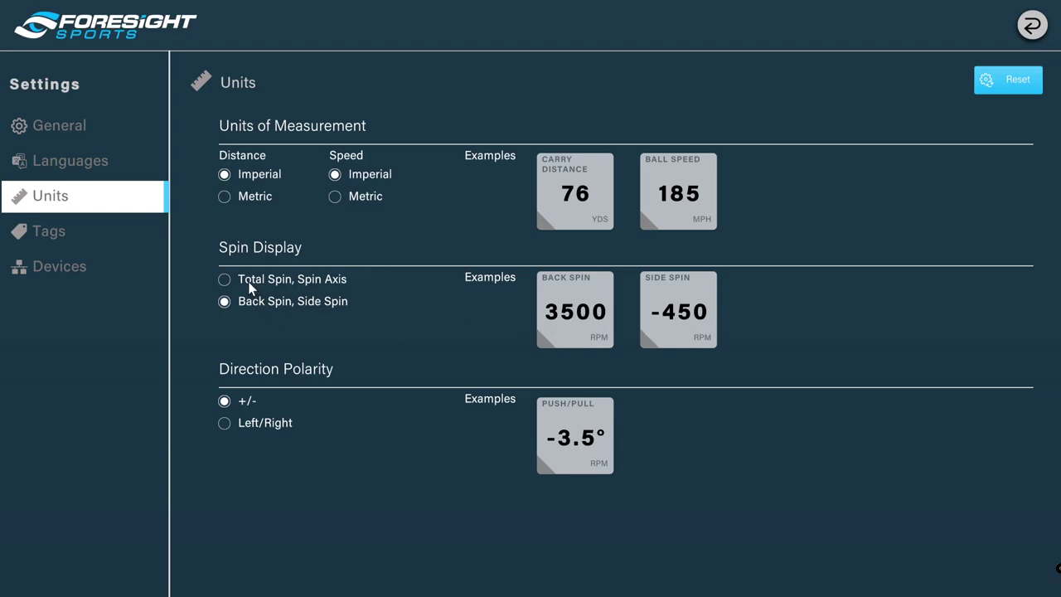
# Try Total Spin/Spin Axis and left/right direction, then restore Back Spin/Side Spin and +/-.
pyautogui.click(225, 280)
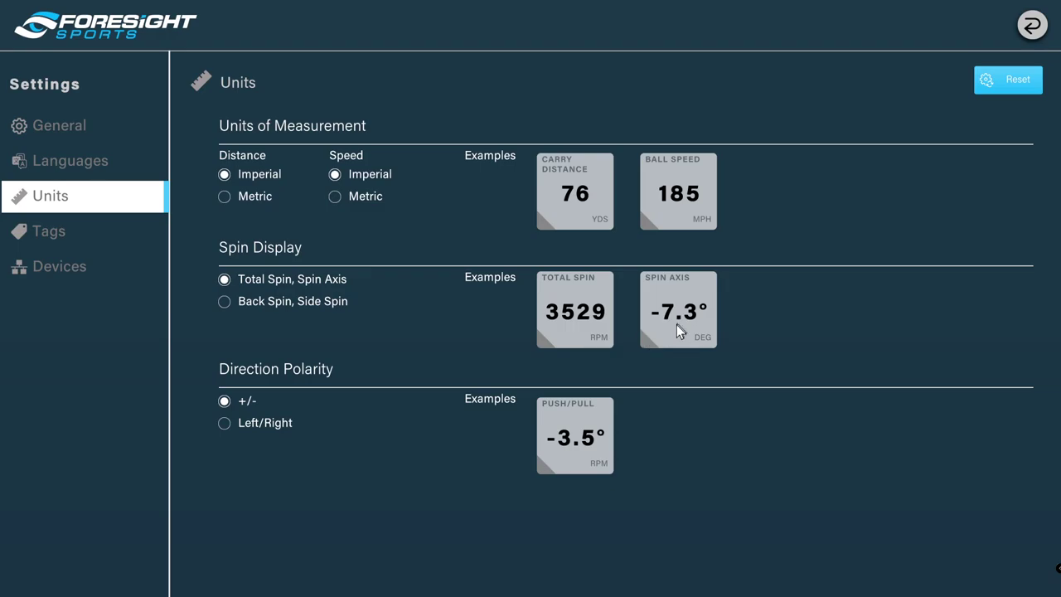
pyautogui.click(225, 301)
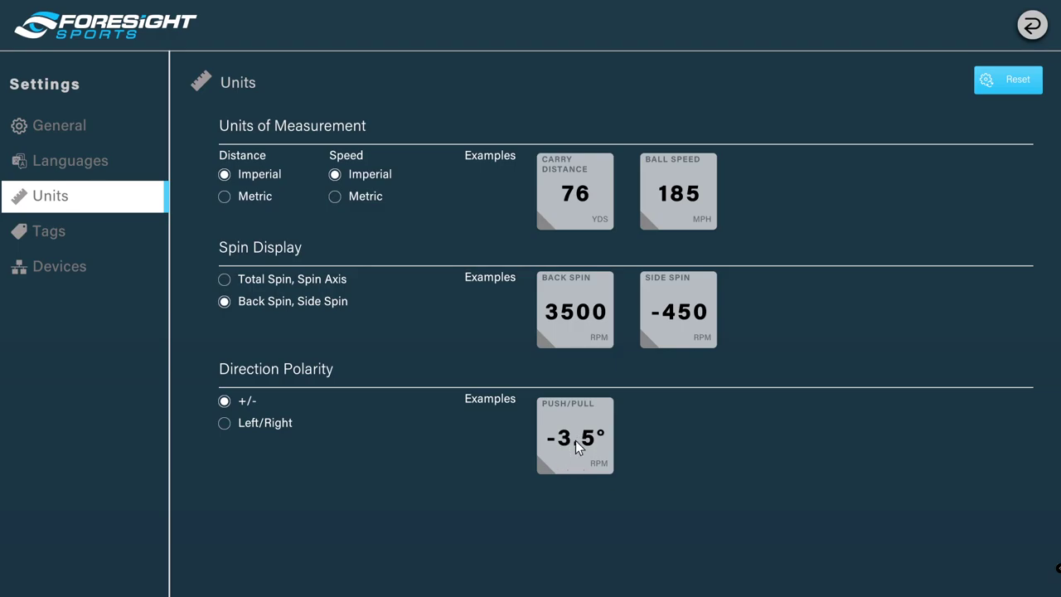
pyautogui.click(225, 424)
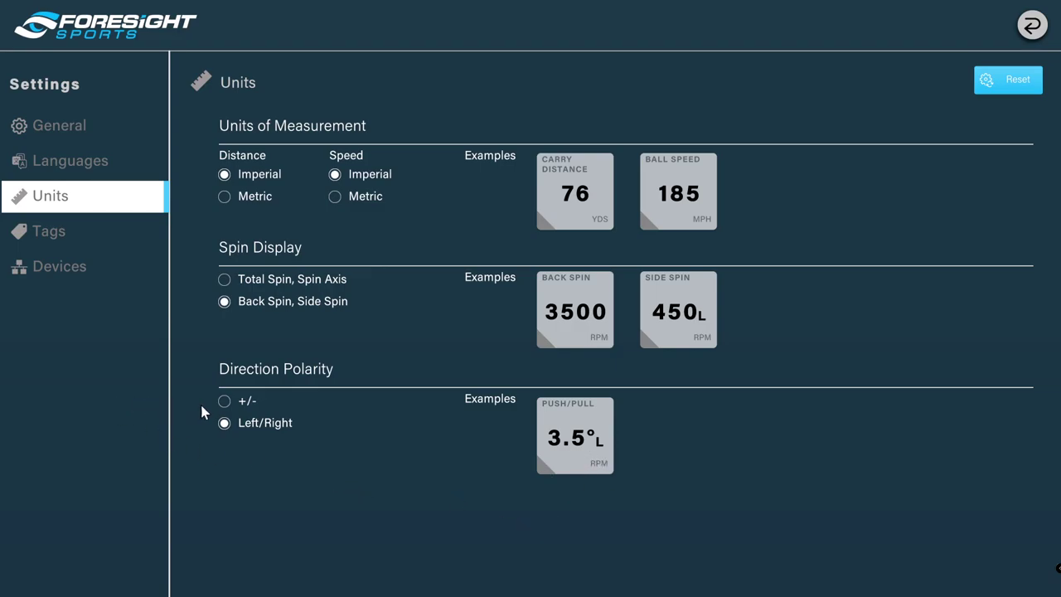
pyautogui.click(225, 401)
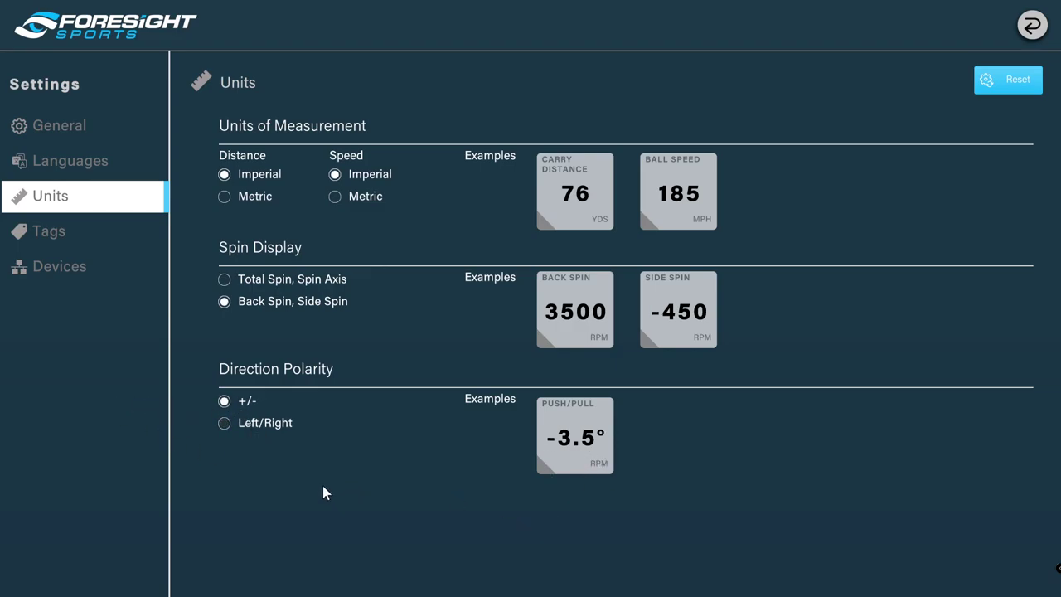
# Remove the SM8 and P7MC tags, glance at Devices, and exit settings to the home screen.
pyautogui.click(64, 242)
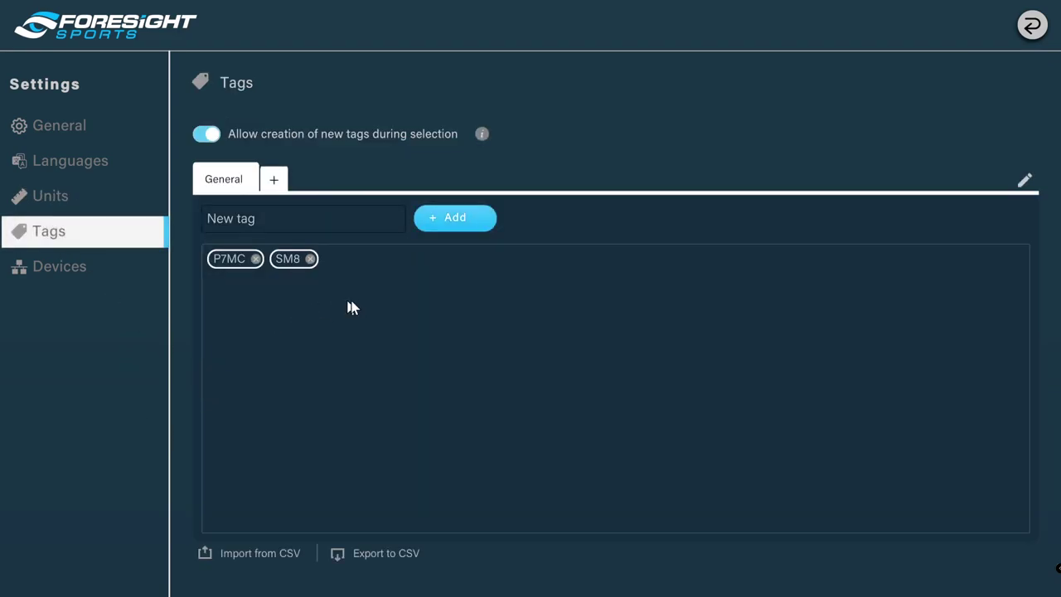
pyautogui.click(309, 259)
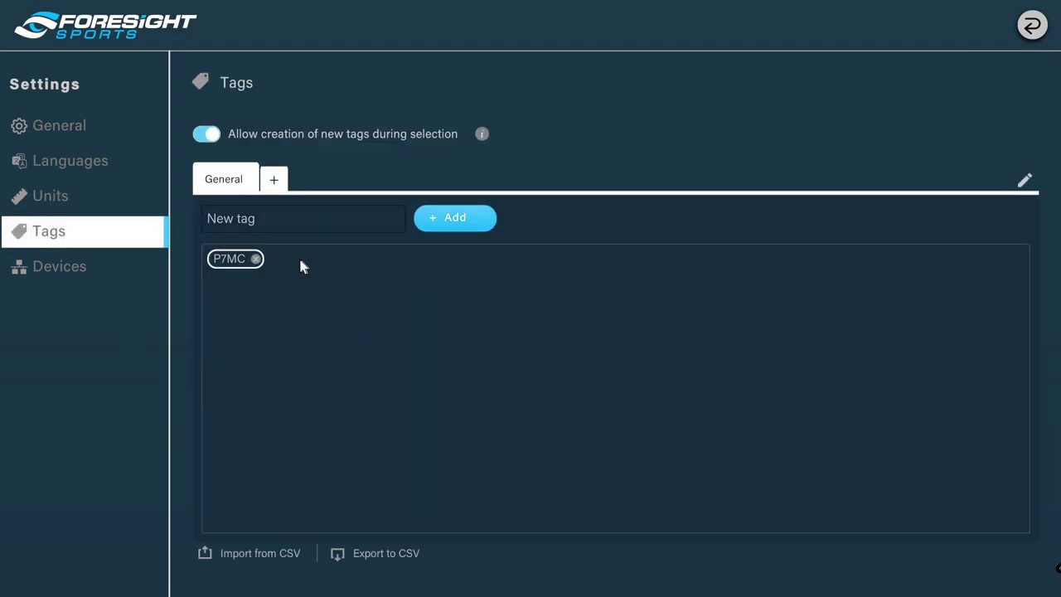
pyautogui.click(255, 260)
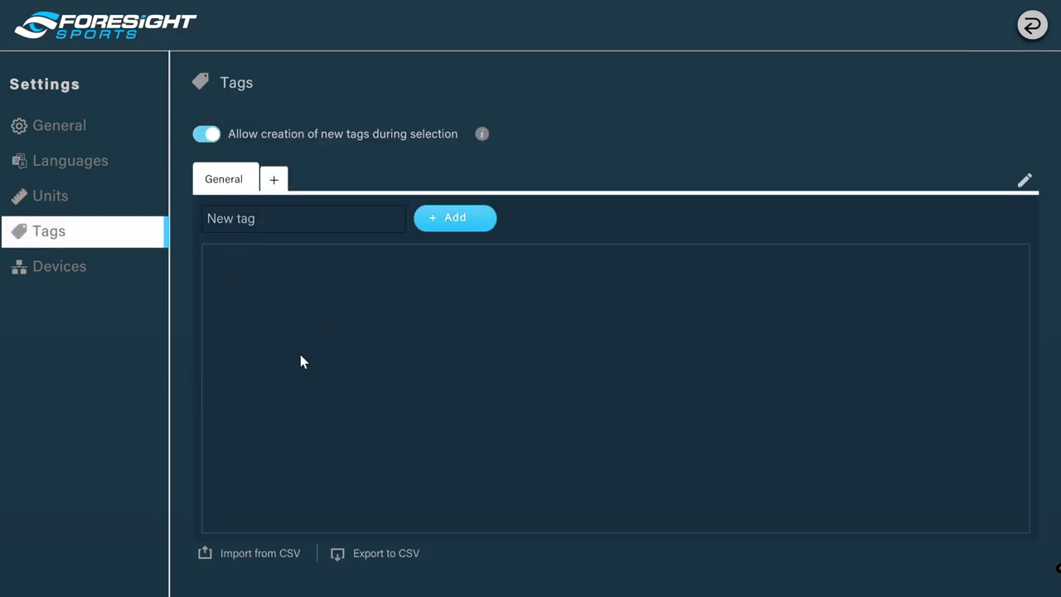
pyautogui.click(70, 272)
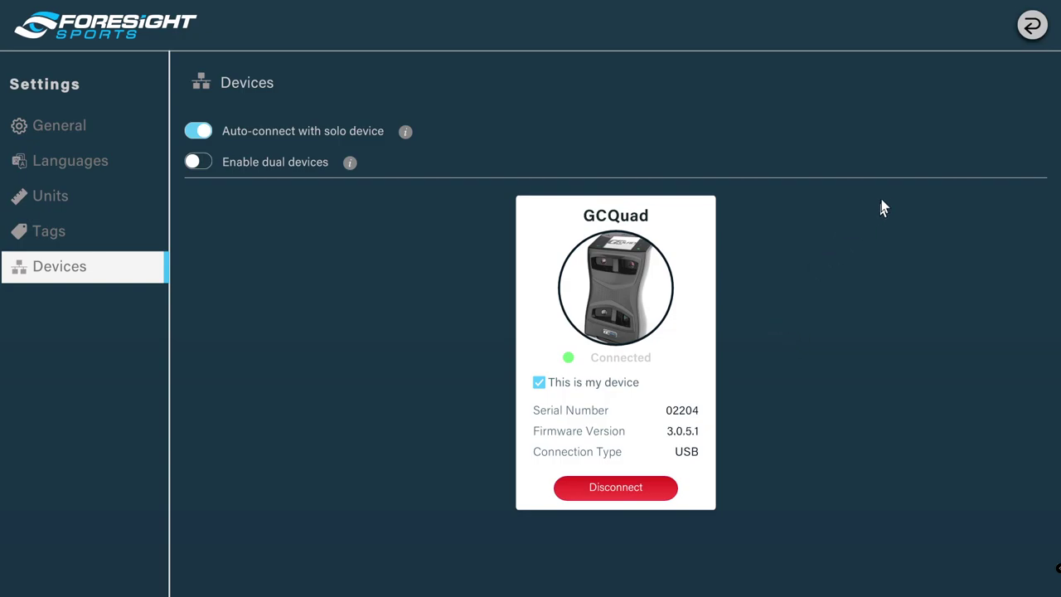
pyautogui.click(1032, 25)
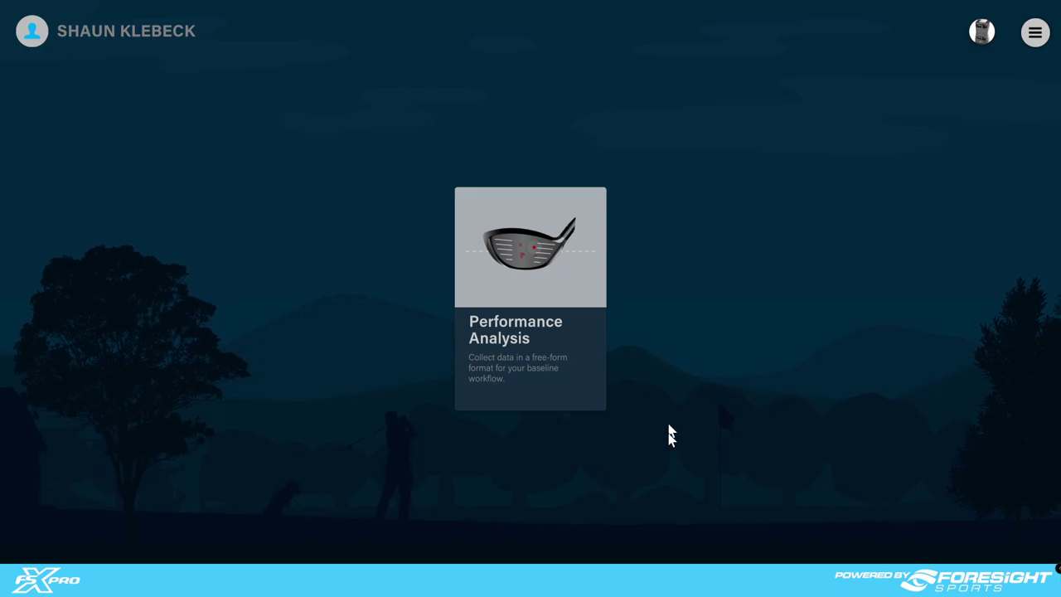
# Start a Performance Analysis session and view the only listed player's information.
pyautogui.click(503, 300)
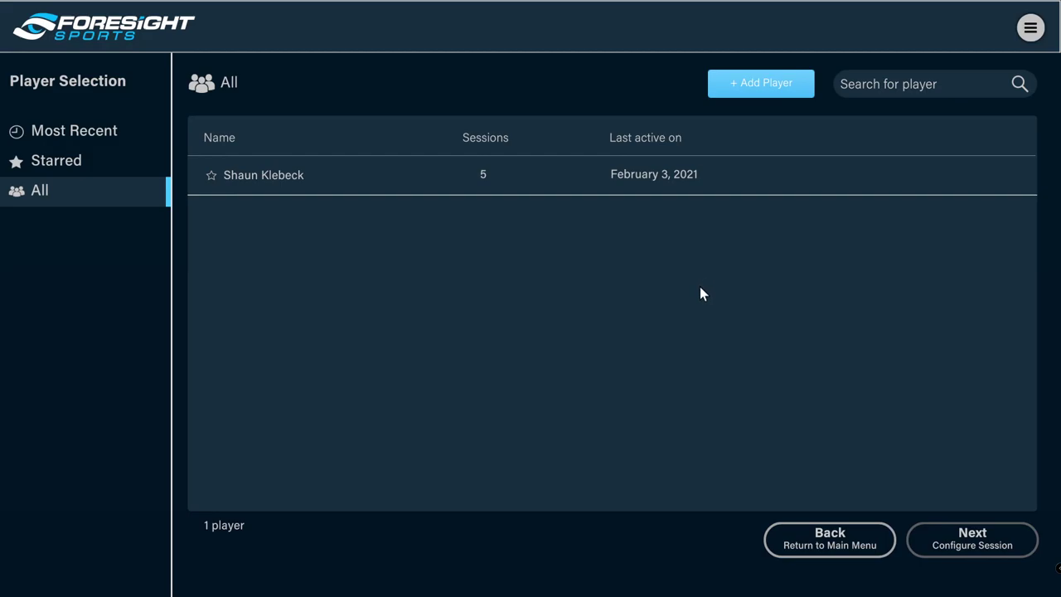
pyautogui.click(821, 189)
pyautogui.click(963, 177)
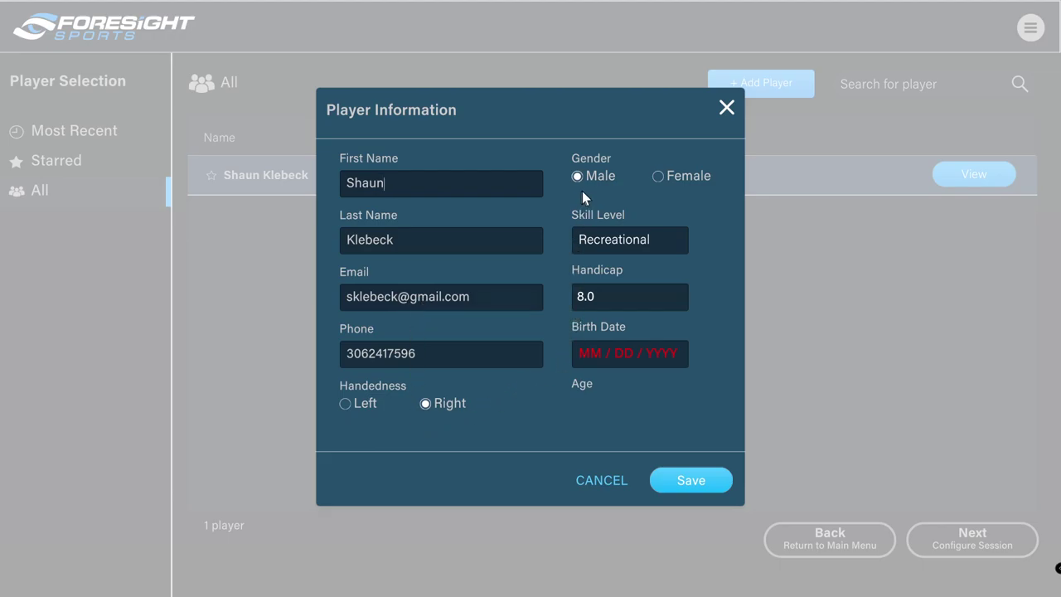
# Keep the Recreational skill level, enter the player's birth date, and save the player.
pyautogui.click(639, 242)
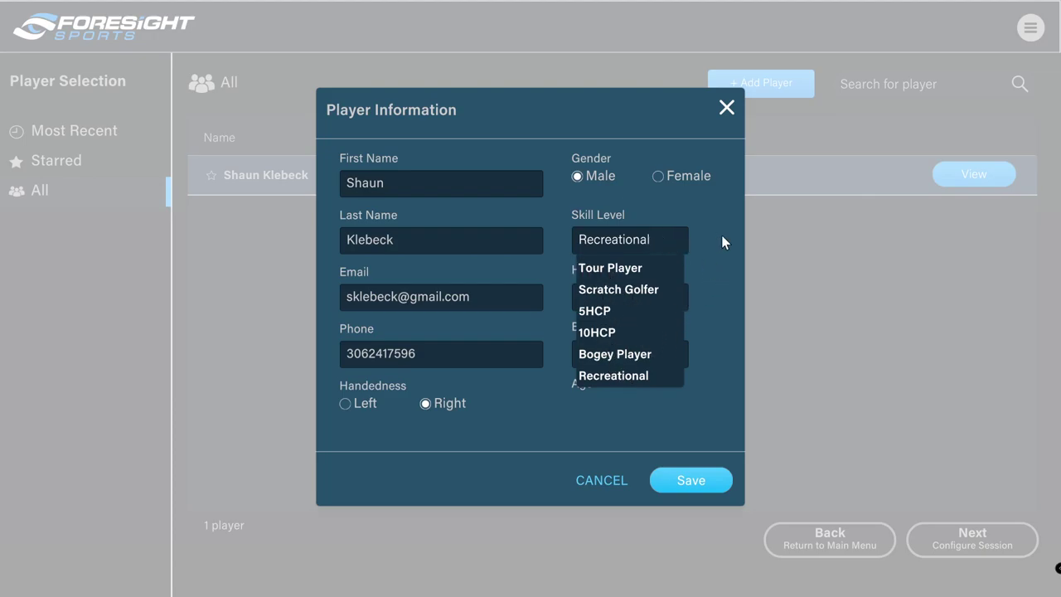
pyautogui.click(637, 382)
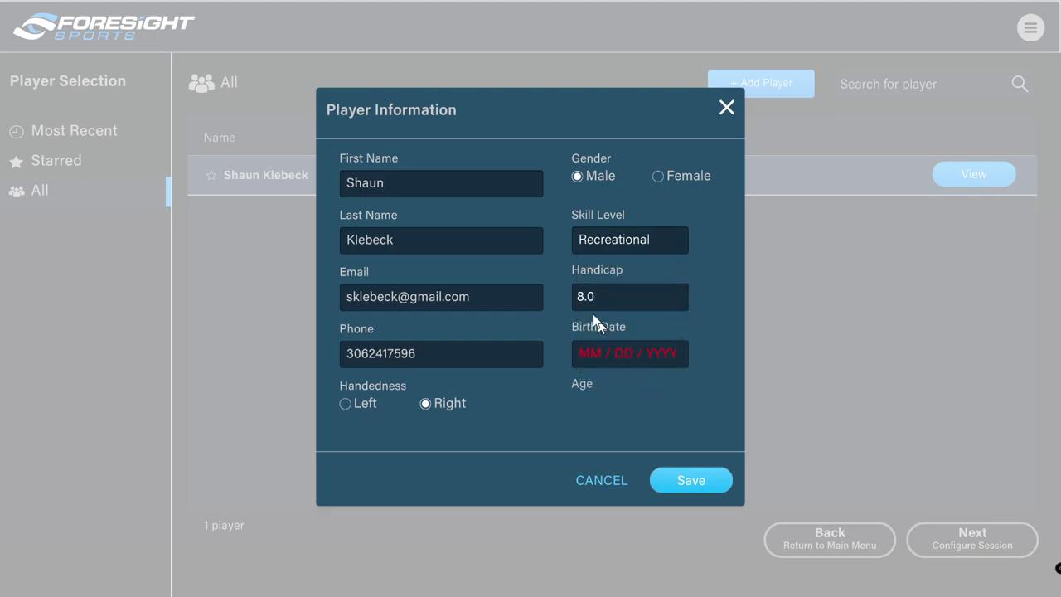
pyautogui.click(587, 357)
pyautogui.write('08/')
pyautogui.write('21/1980')
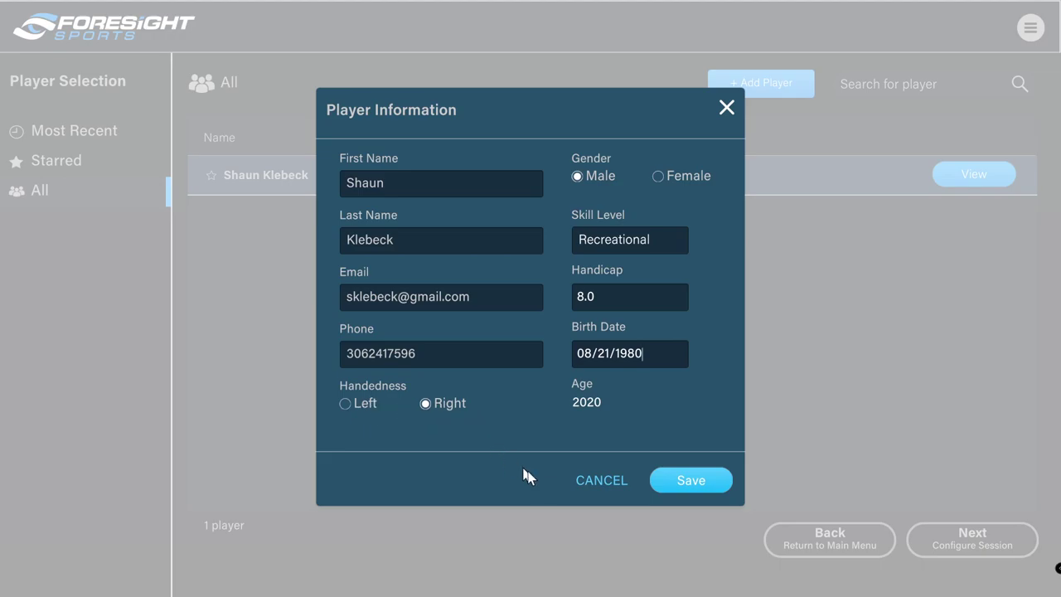
pyautogui.click(689, 480)
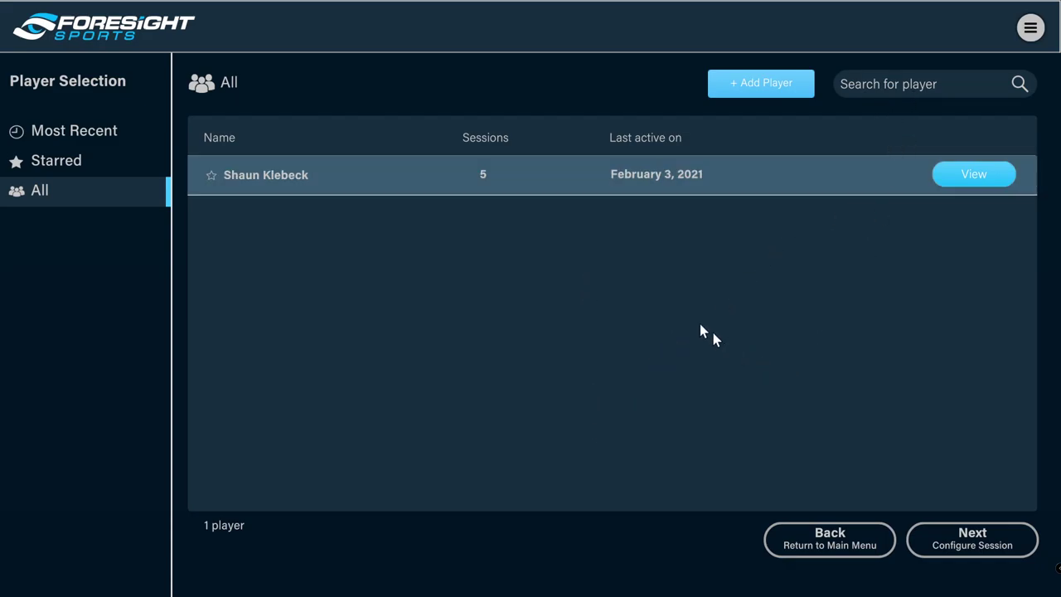
# Continue to club selection and, after trying other clubs, pick the Pw pitching wedge.
pyautogui.click(973, 545)
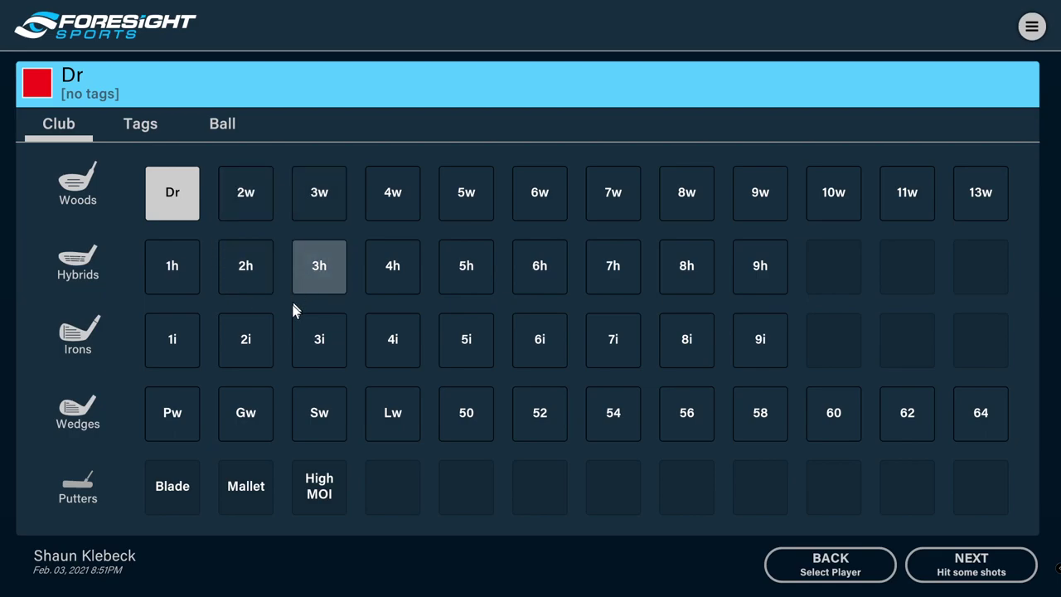
pyautogui.click(179, 414)
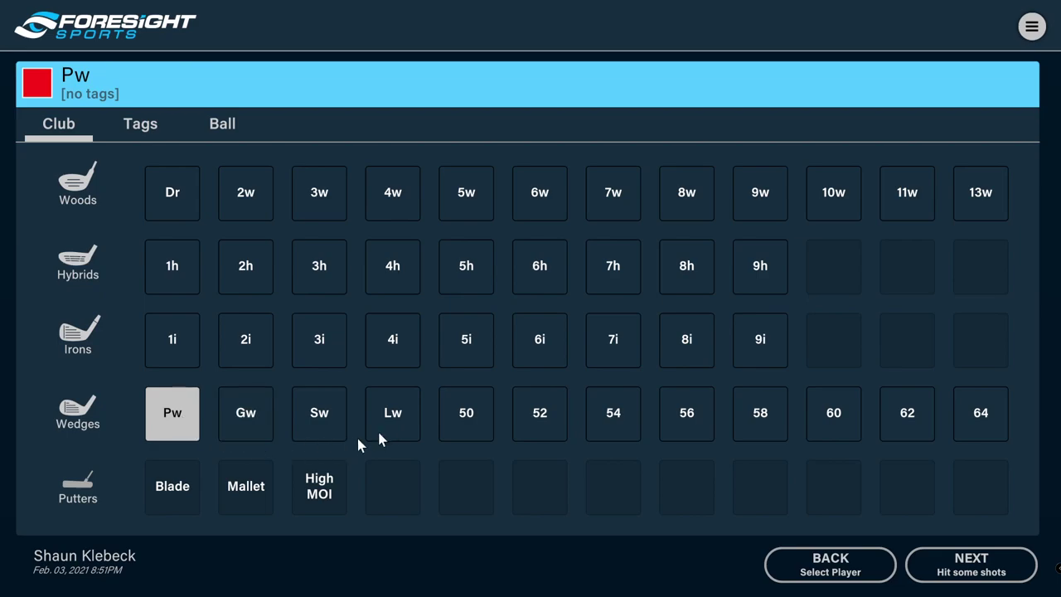
pyautogui.click(474, 408)
pyautogui.click(444, 345)
pyautogui.click(413, 339)
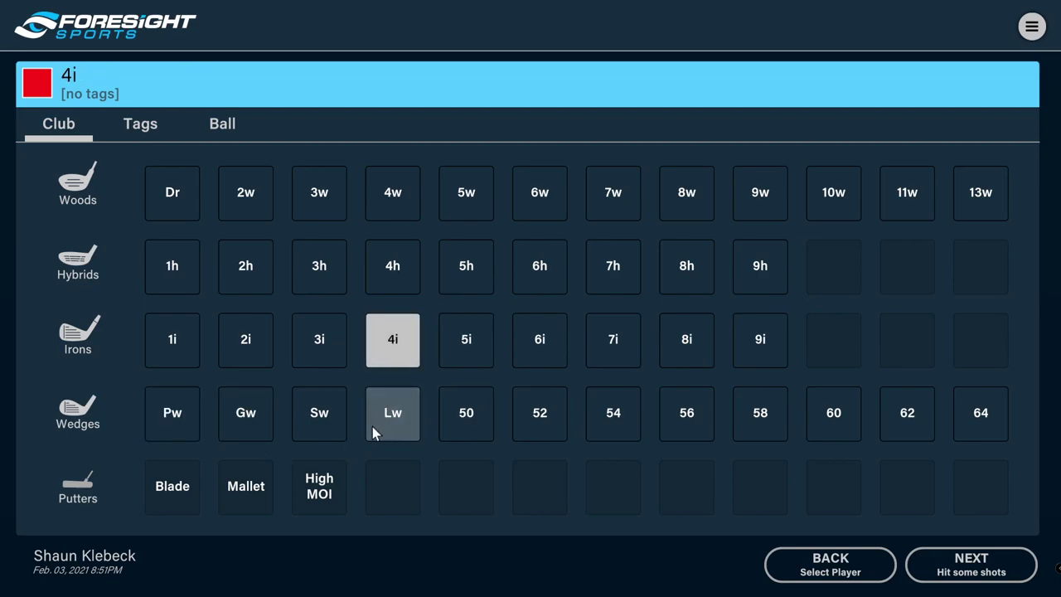
pyautogui.click(181, 412)
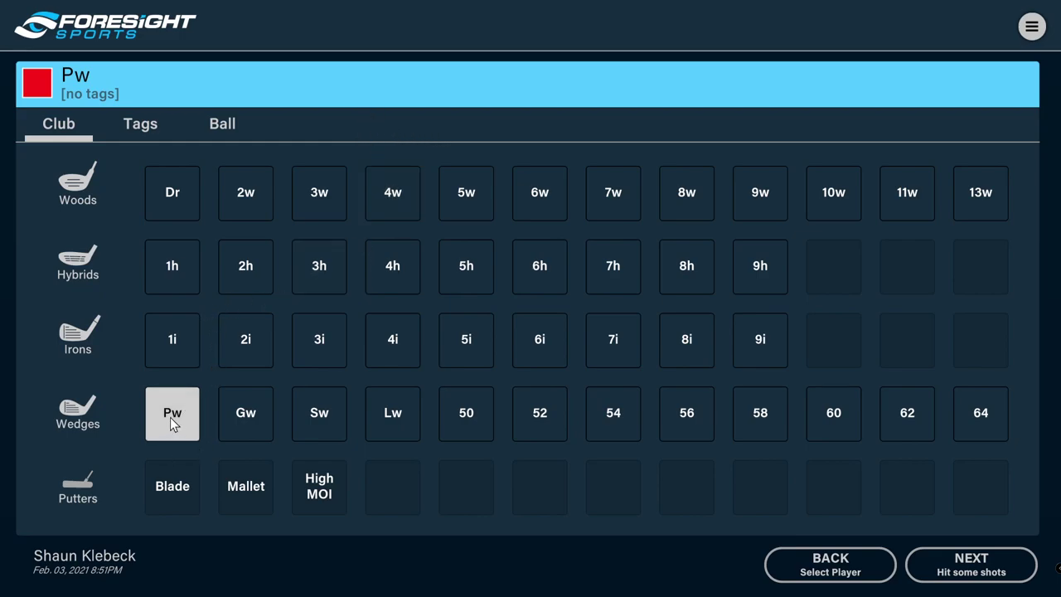
# Add a P7MC tag to the Pw club and create an SM8 tag left unapplied.
pyautogui.click(143, 127)
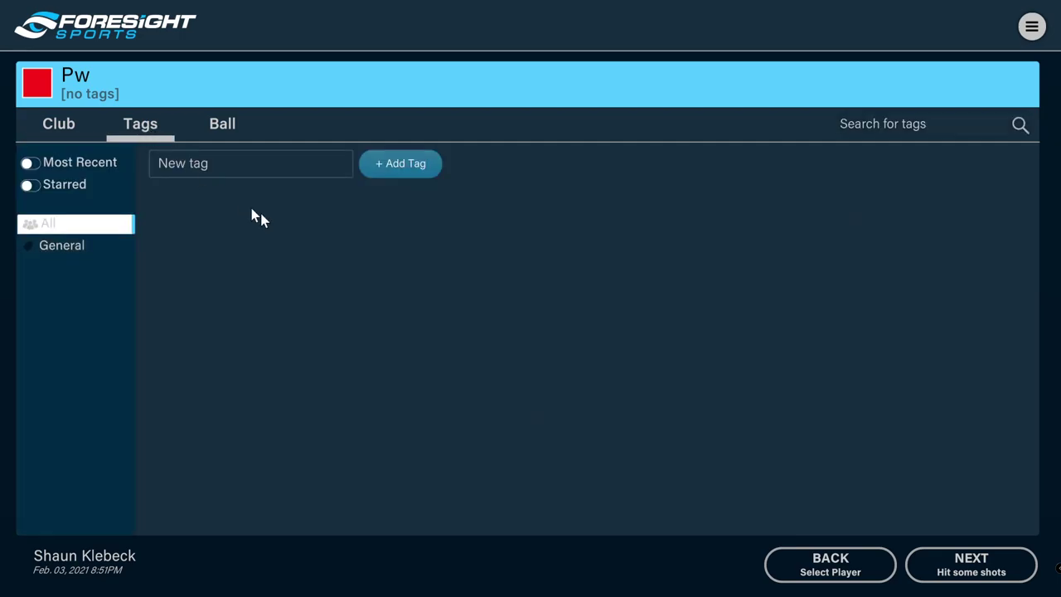
pyautogui.click(247, 163)
pyautogui.write('P7MC')
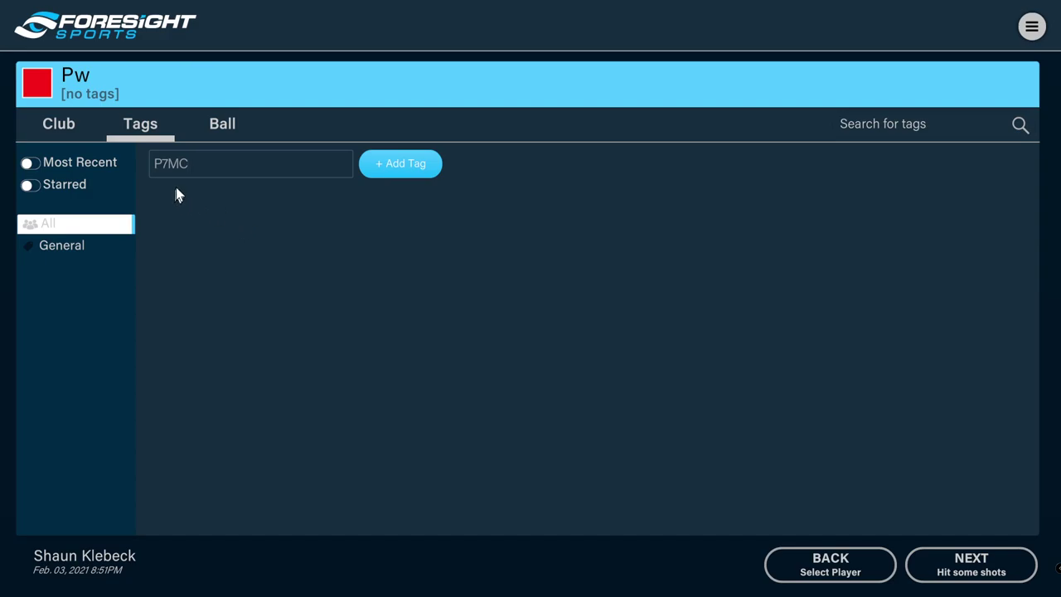
pyautogui.click(427, 167)
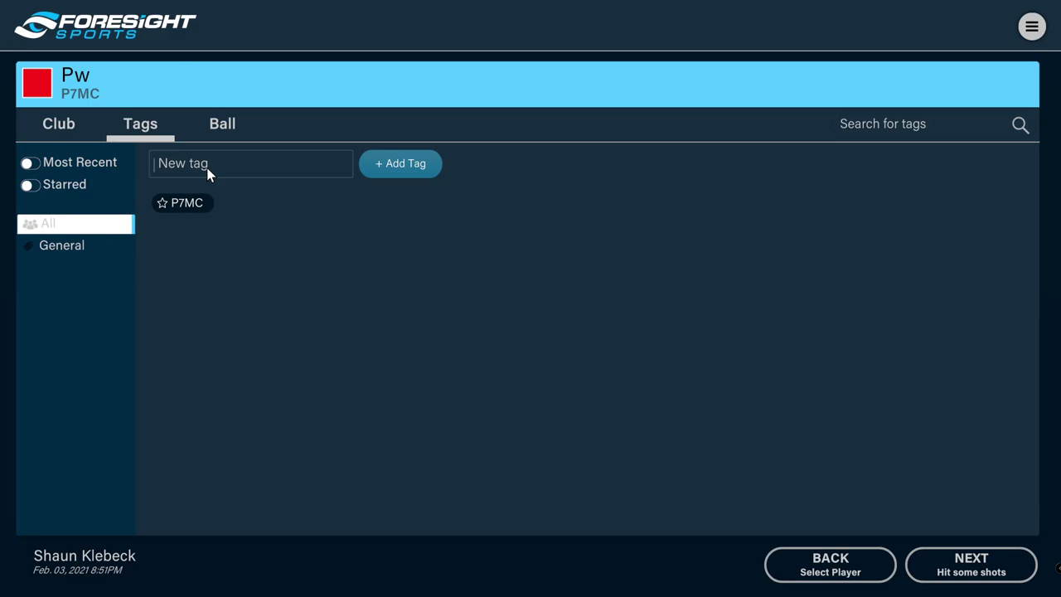
pyautogui.write('SM8')
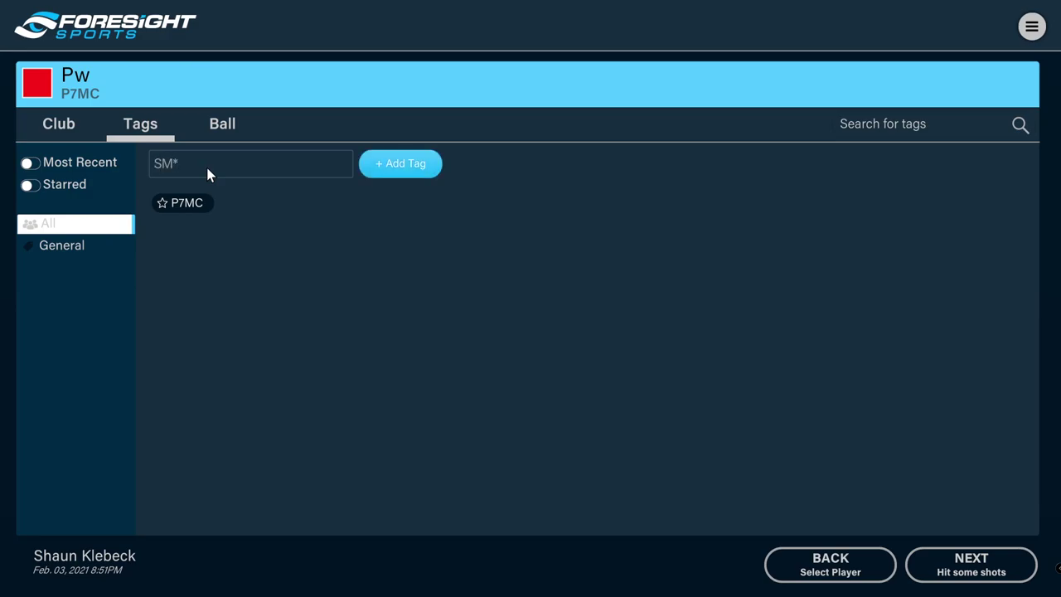
pyautogui.click(406, 169)
pyautogui.click(258, 204)
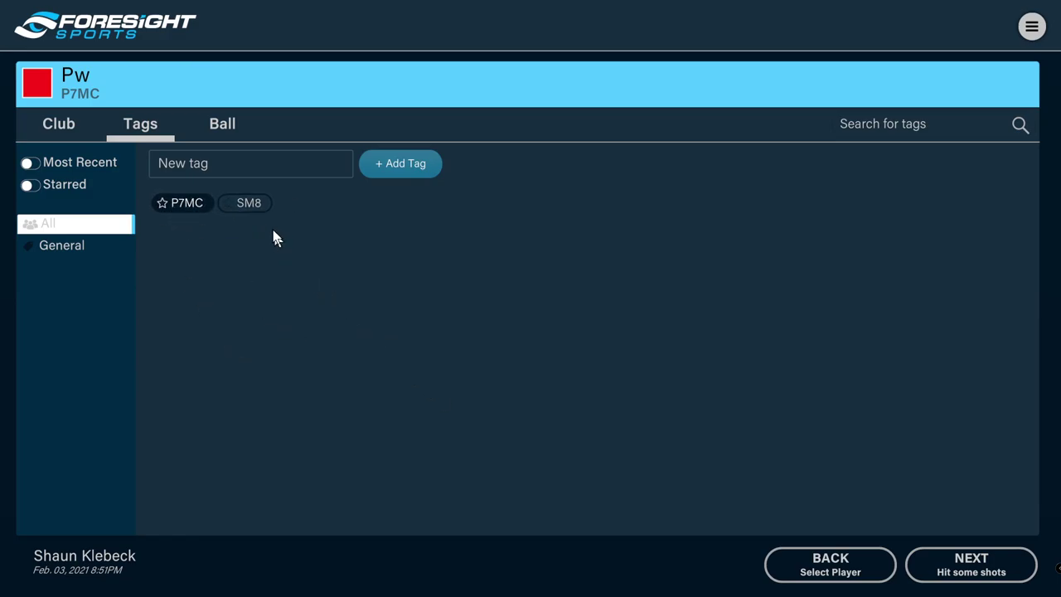
# Change the Pw club's ball type from Range to Premium.
pyautogui.click(232, 122)
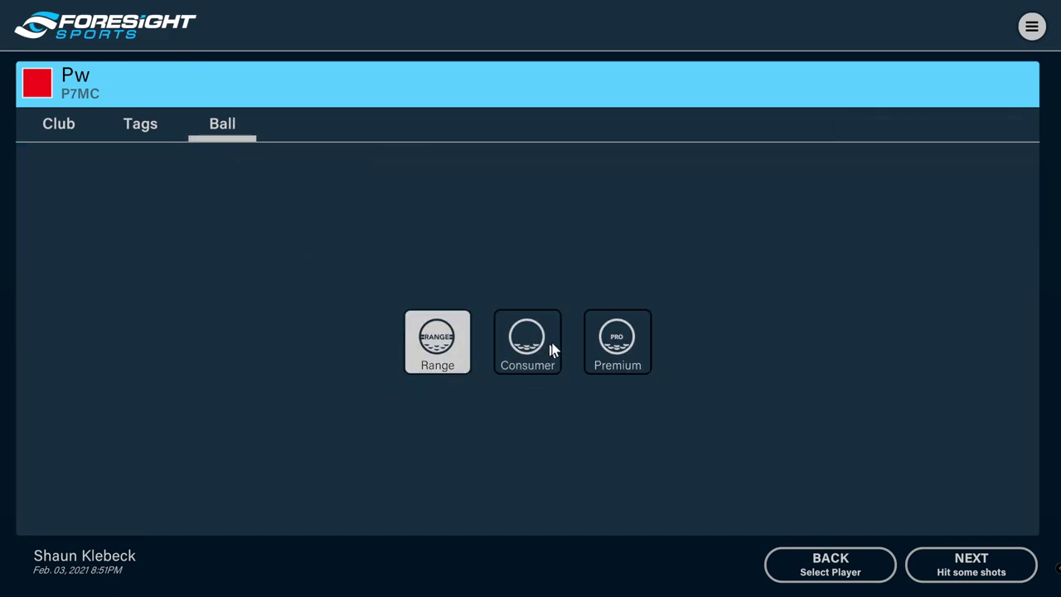
pyautogui.click(616, 343)
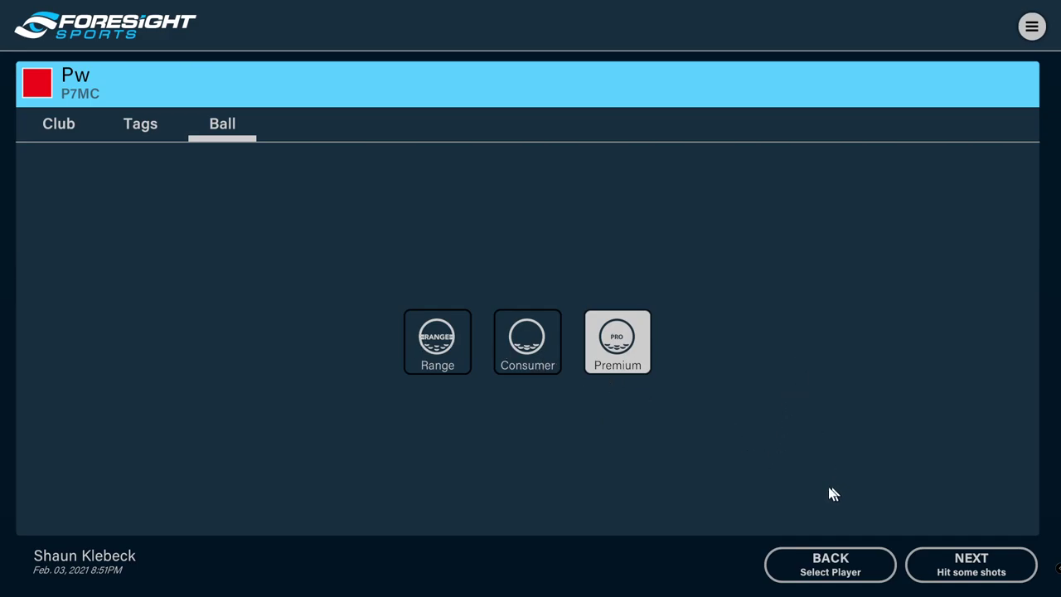
# Proceed to the driving range session for the P7MC-tagged Pw club.
pyautogui.click(942, 571)
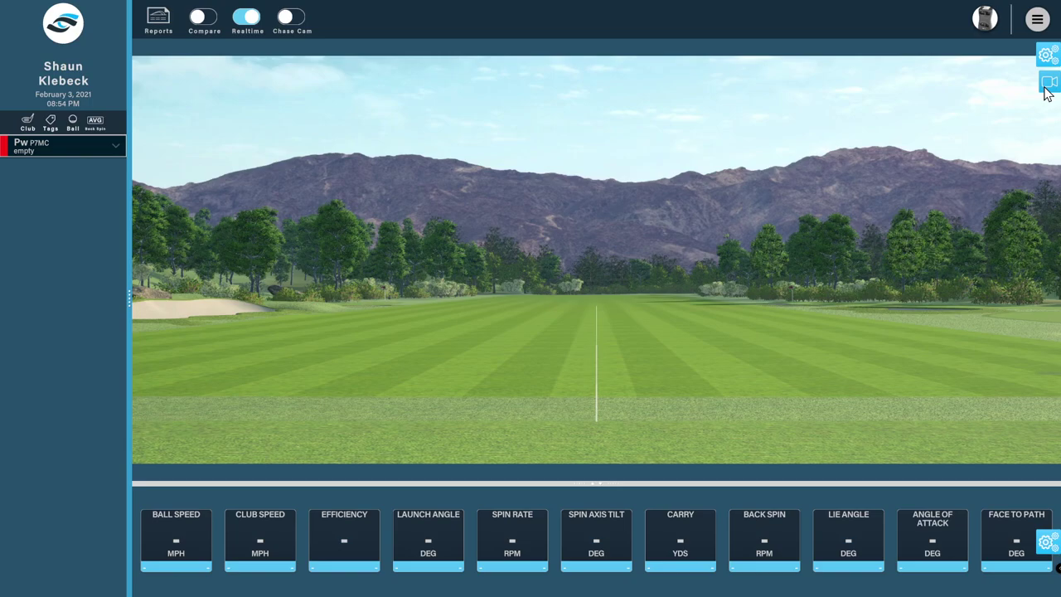
pyautogui.click(1045, 87)
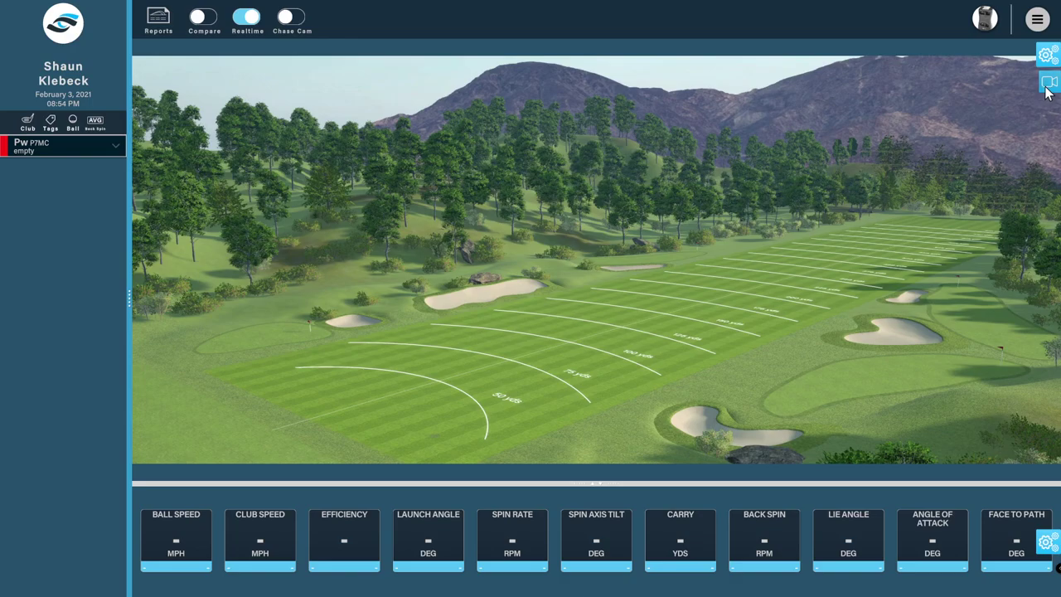
pyautogui.click(1046, 90)
pyautogui.click(1047, 90)
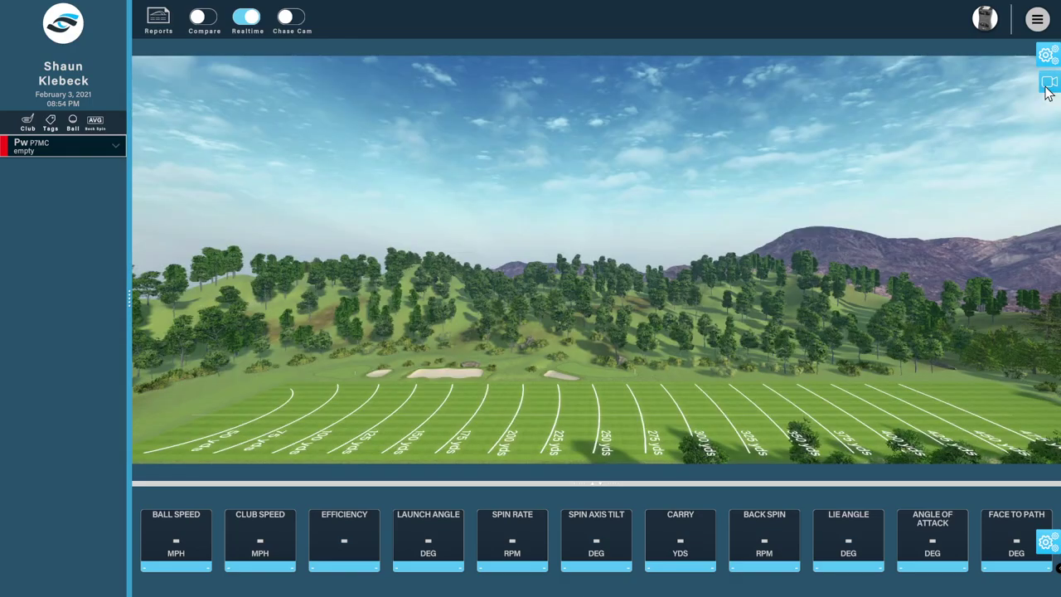
pyautogui.click(1046, 90)
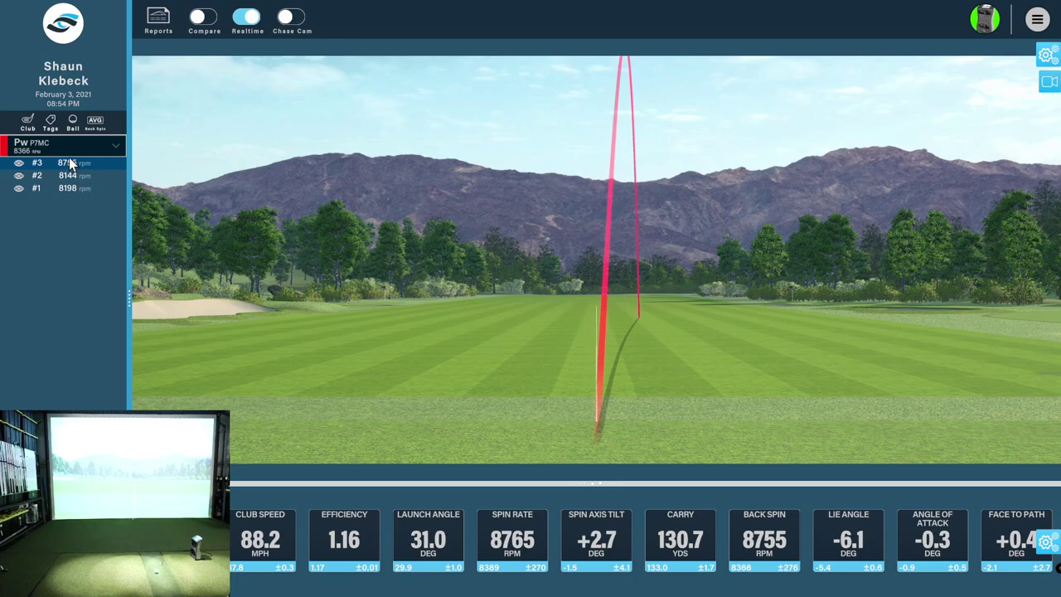
# Summarize the P7MC wedge shots by CARRY instead of back spin, averaging 133.0 yards.
pyautogui.click(96, 121)
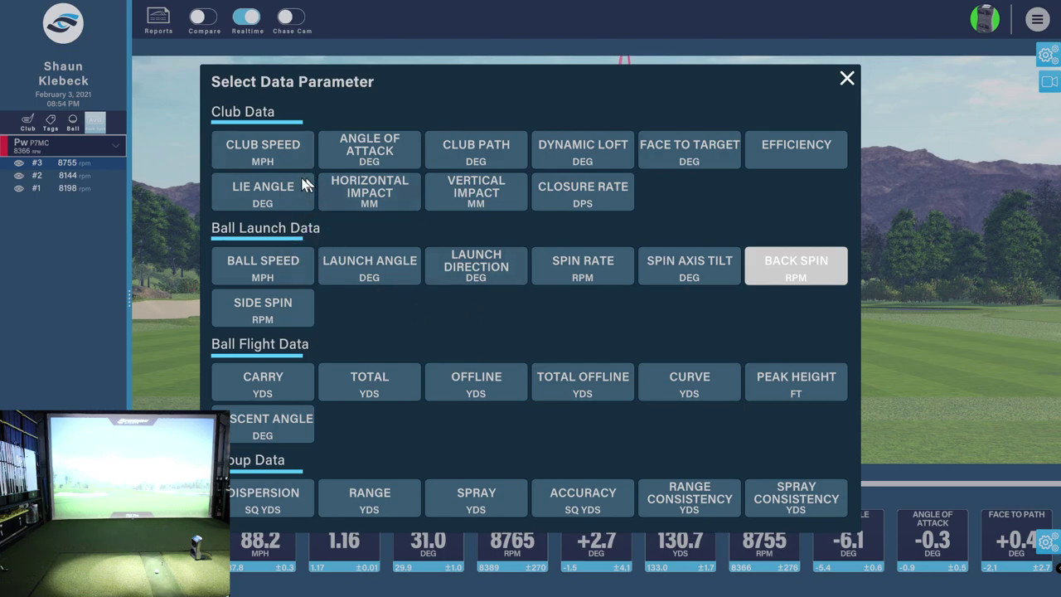
pyautogui.click(286, 385)
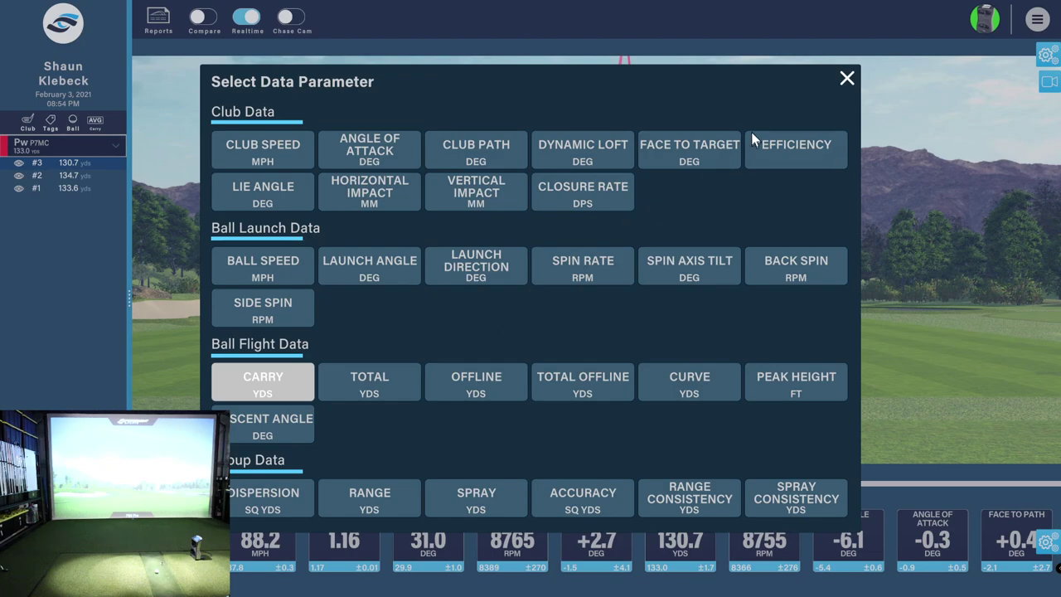
# Retag the pitching wedge from P7MC to SM8, apply it, and select the new Pw SM8 group.
pyautogui.click(846, 78)
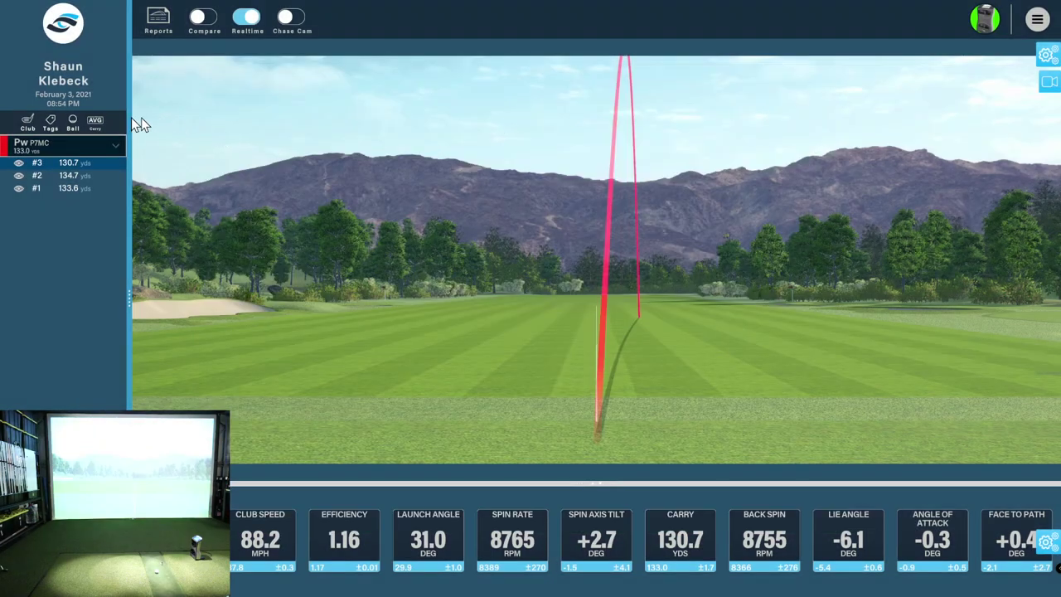
pyautogui.click(51, 123)
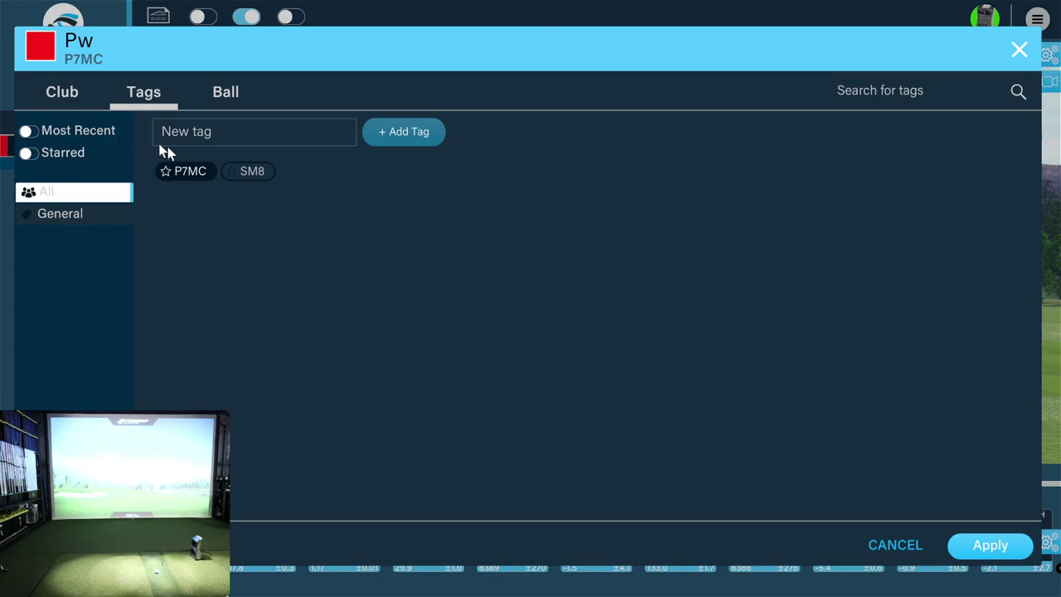
pyautogui.click(199, 171)
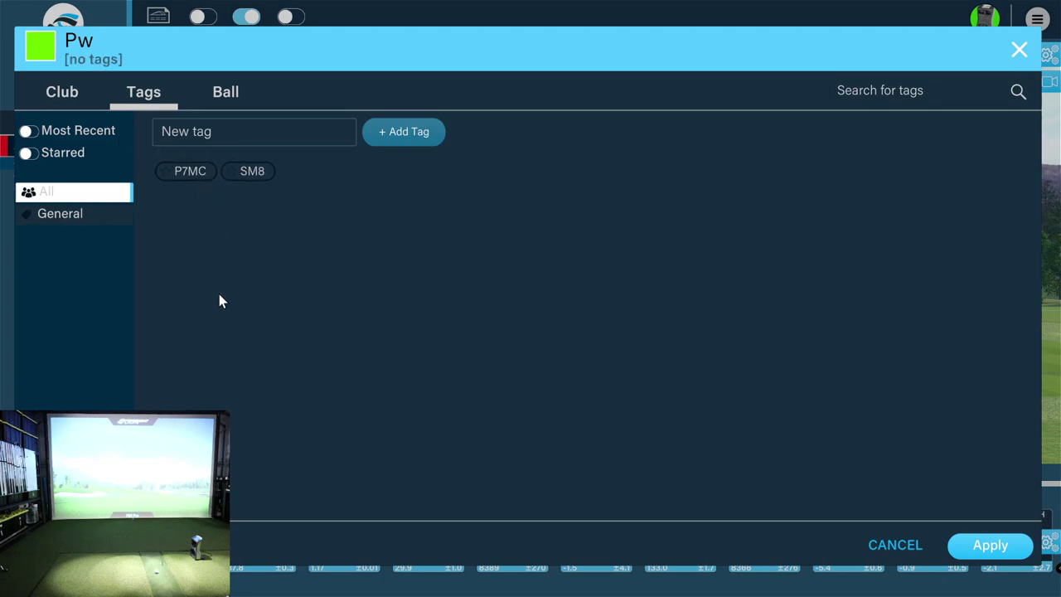
pyautogui.click(253, 172)
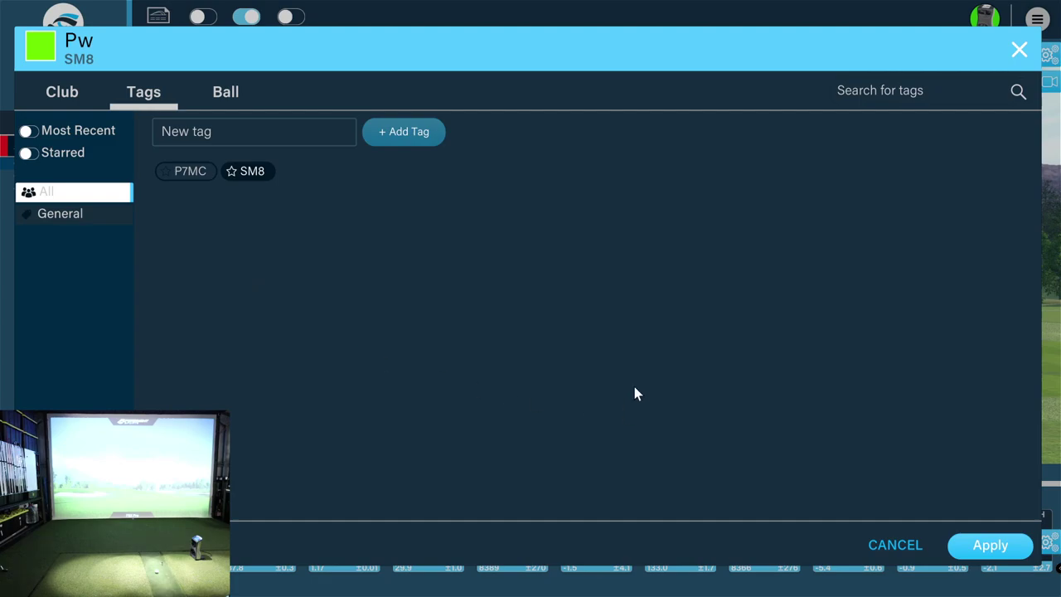
pyautogui.click(991, 545)
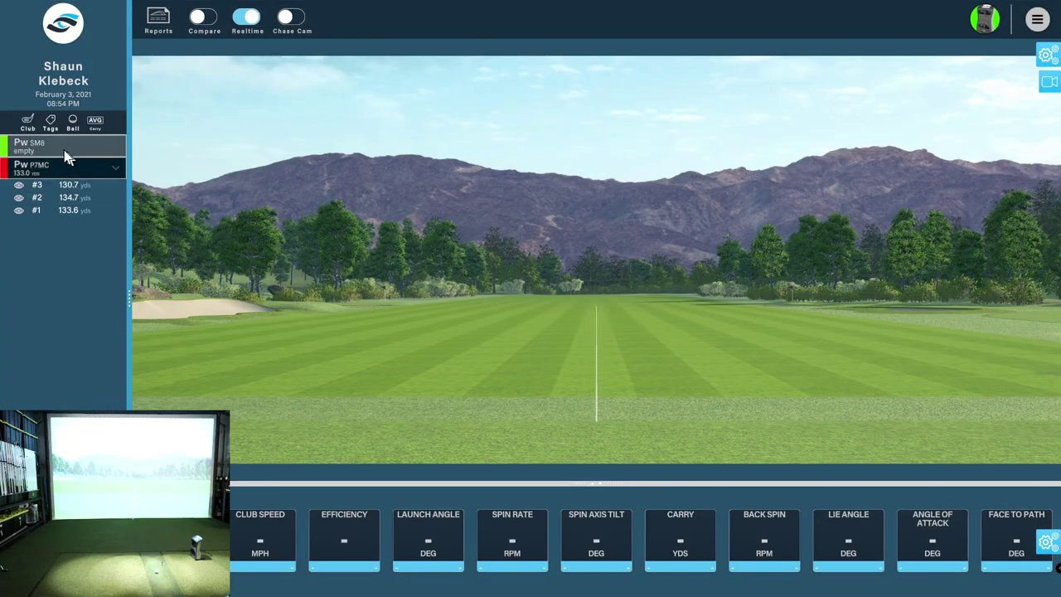
pyautogui.click(18, 170)
pyautogui.click(16, 148)
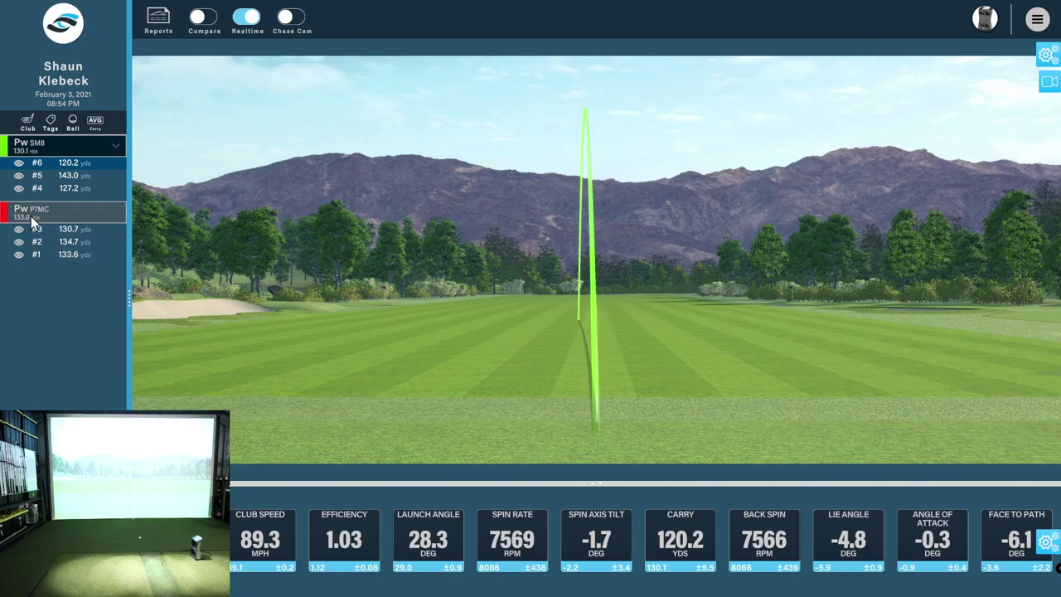
# Summarize both wedges' shots by ANGLE OF ATTACK, each group averaging -0.9 deg.
pyautogui.click(102, 129)
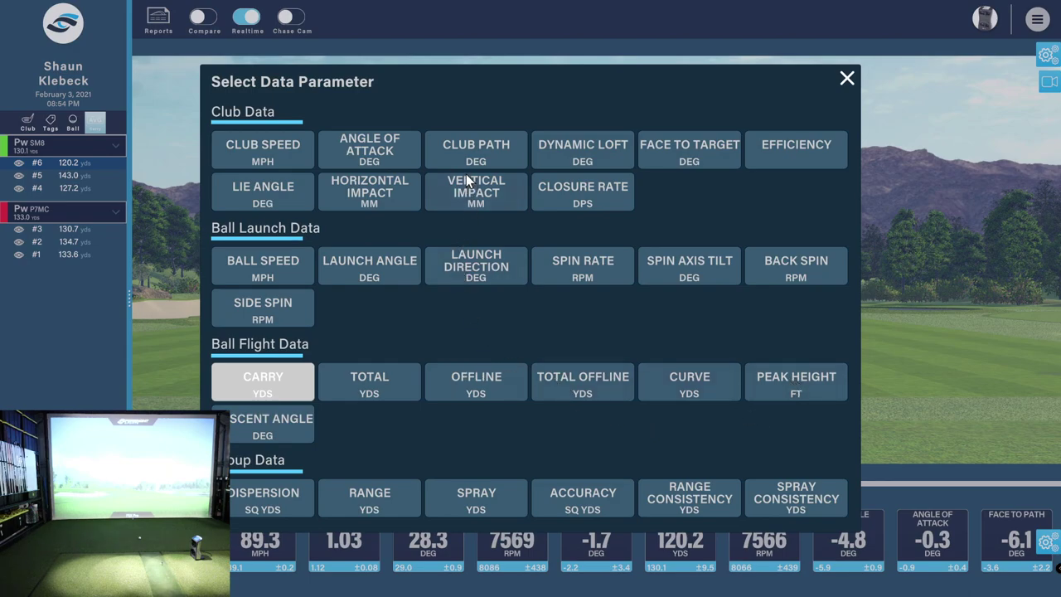
pyautogui.click(371, 156)
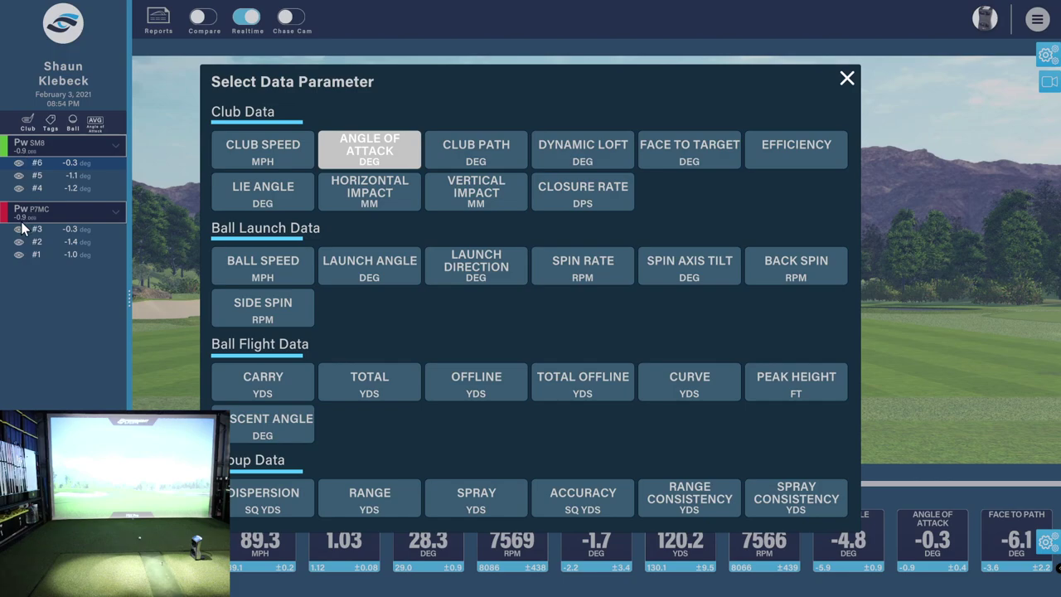
pyautogui.click(846, 79)
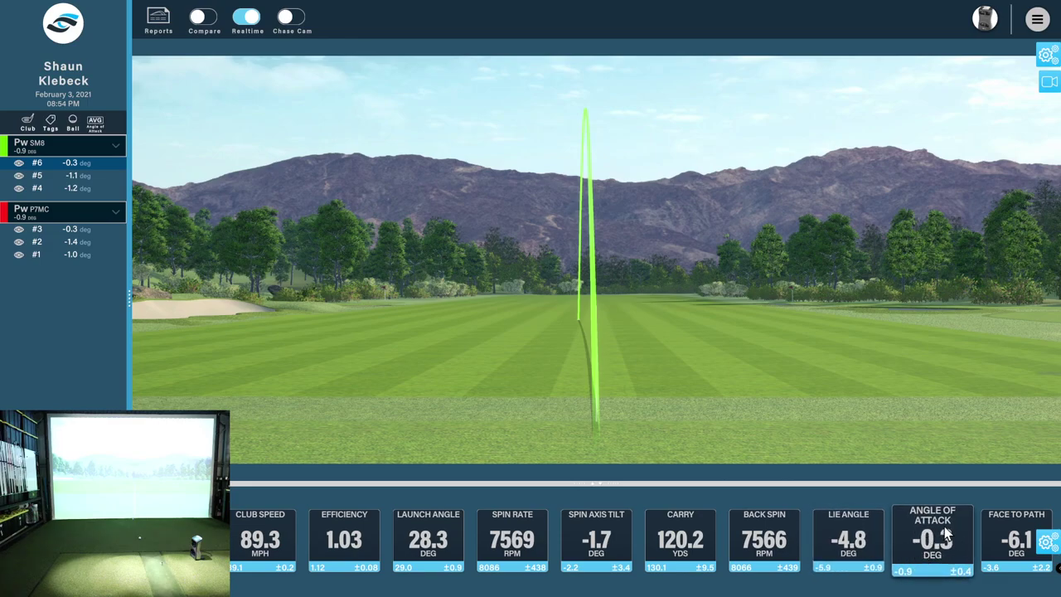
# Remove the Face to Path, Angle of Attack, Lie Angle and Back Spin tiles.
pyautogui.click(1045, 544)
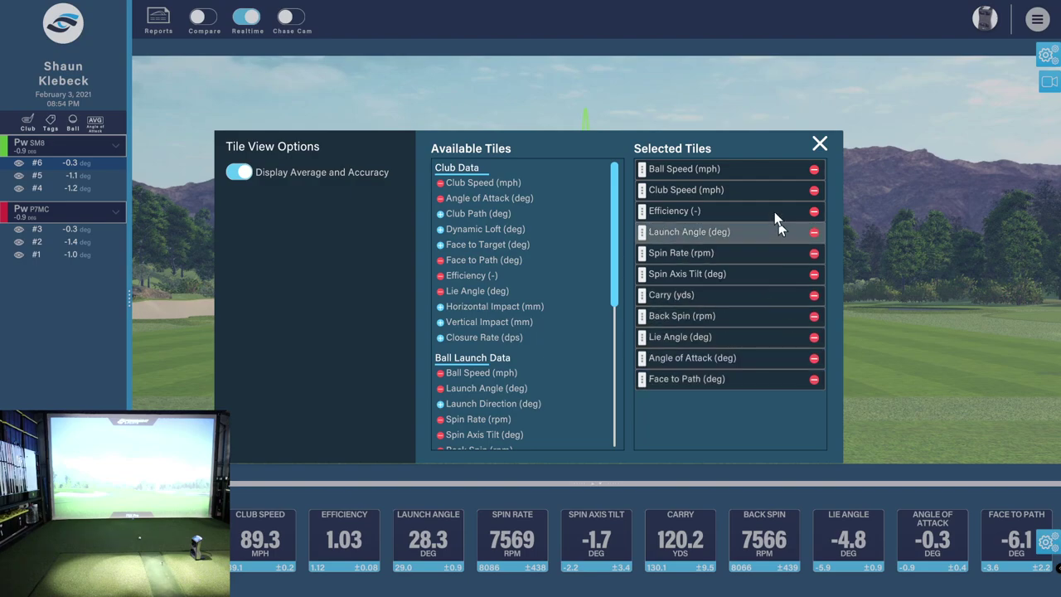
pyautogui.click(809, 380)
pyautogui.click(810, 359)
pyautogui.click(815, 340)
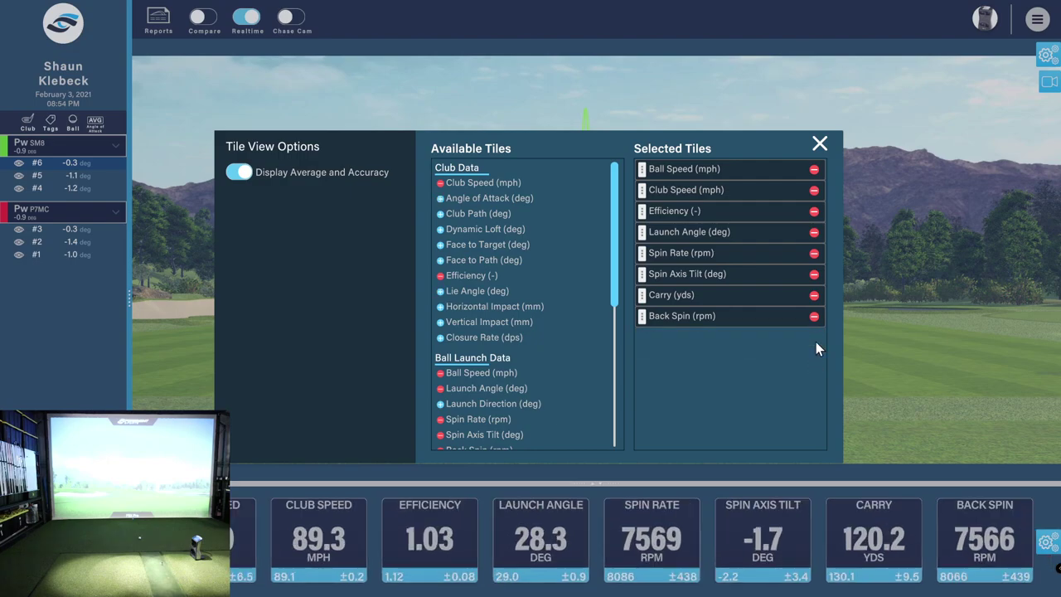
pyautogui.click(815, 318)
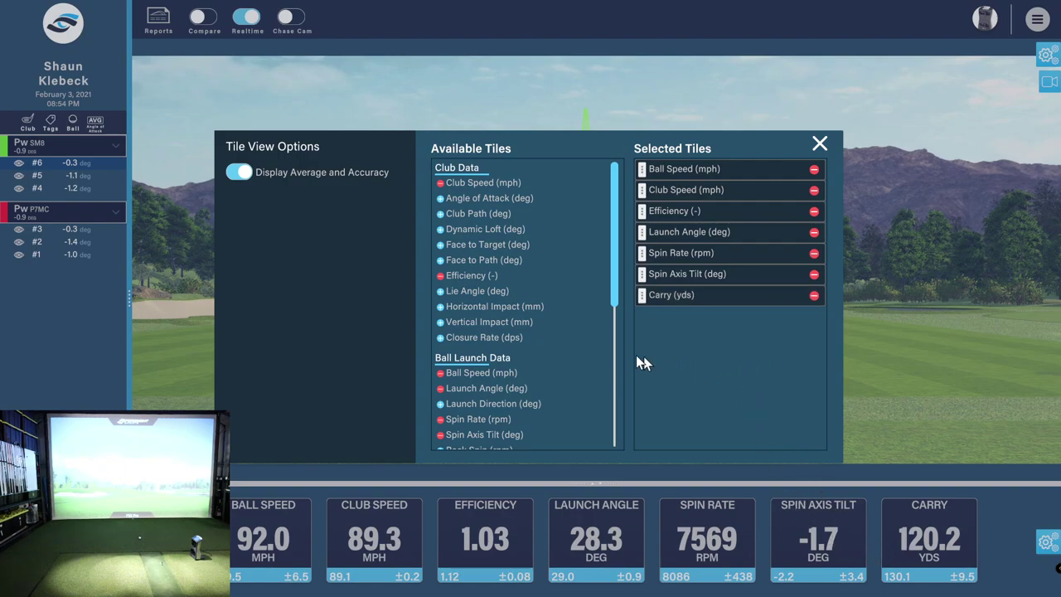
# Add Club Path, Angle of Attack, Lie Angle, Horizontal Impact, Vertical Impact and Closure Rate tiles.
pyautogui.click(441, 214)
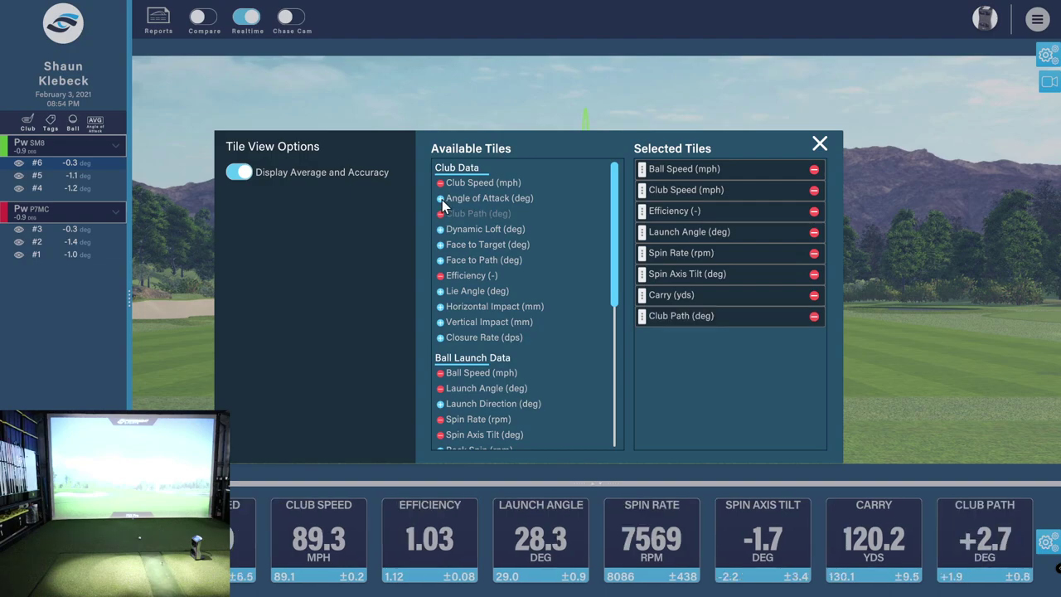
pyautogui.click(442, 200)
pyautogui.click(454, 290)
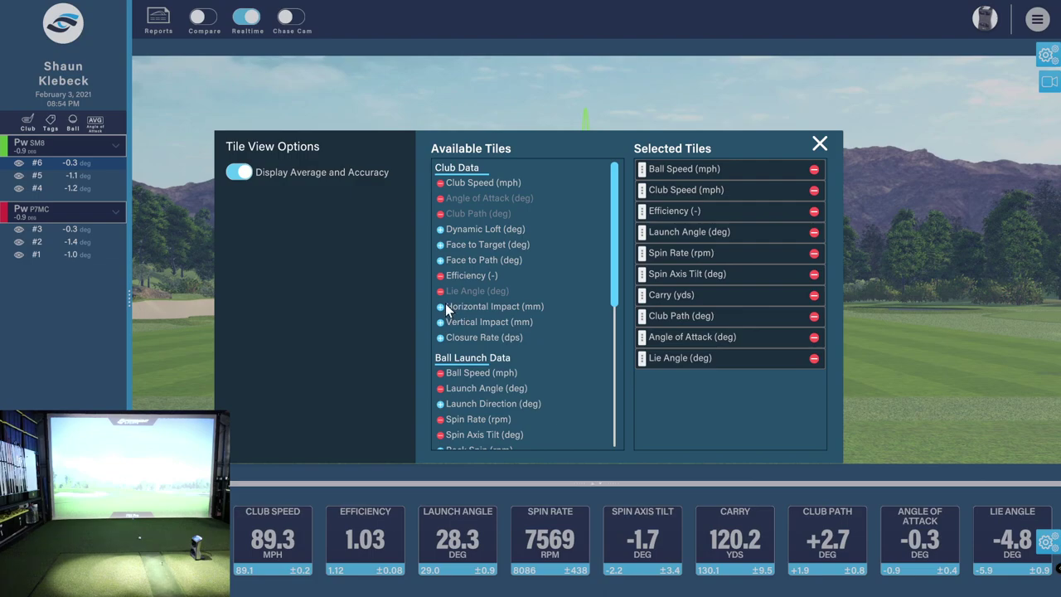
pyautogui.click(445, 307)
pyautogui.click(444, 321)
pyautogui.click(444, 339)
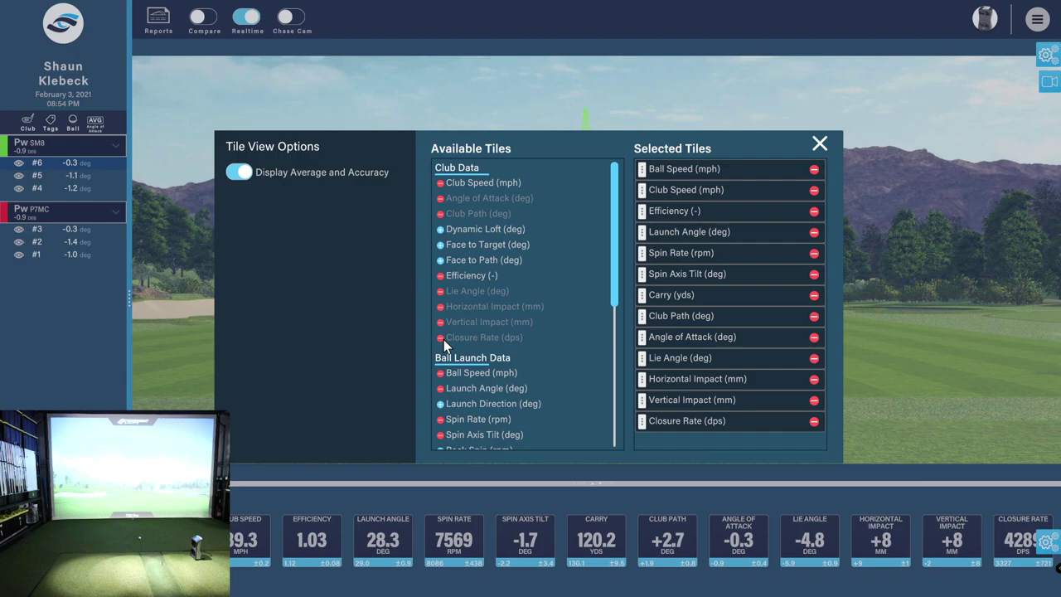
# Drop the Closure Rate, Vertical Impact, Horizontal Impact, Lie Angle and Angle of Attack tiles, leaving Club Path last.
pyautogui.click(814, 421)
pyautogui.click(814, 401)
pyautogui.click(814, 379)
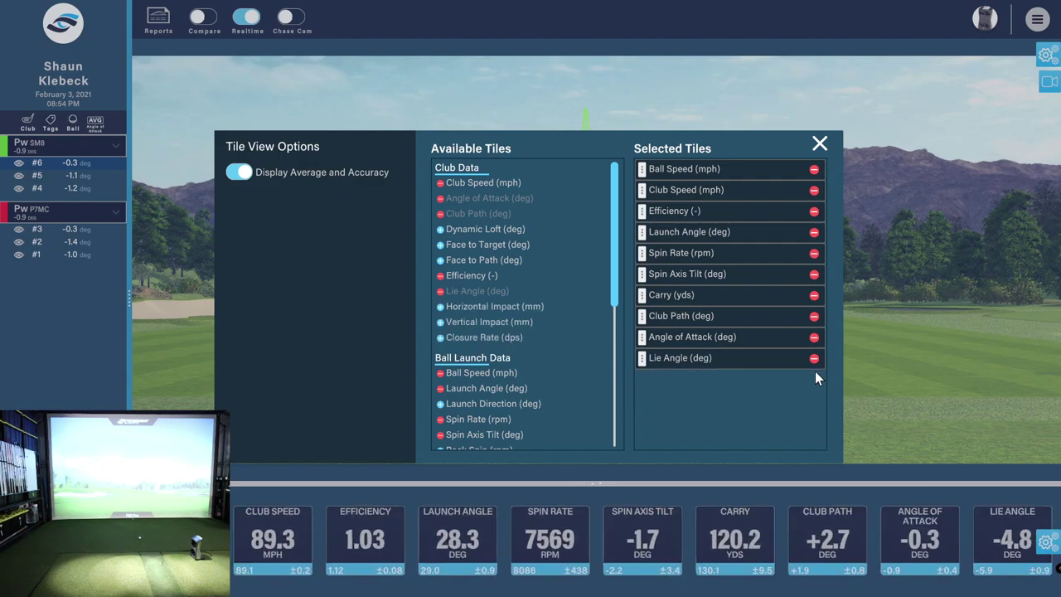
pyautogui.click(813, 358)
pyautogui.click(814, 337)
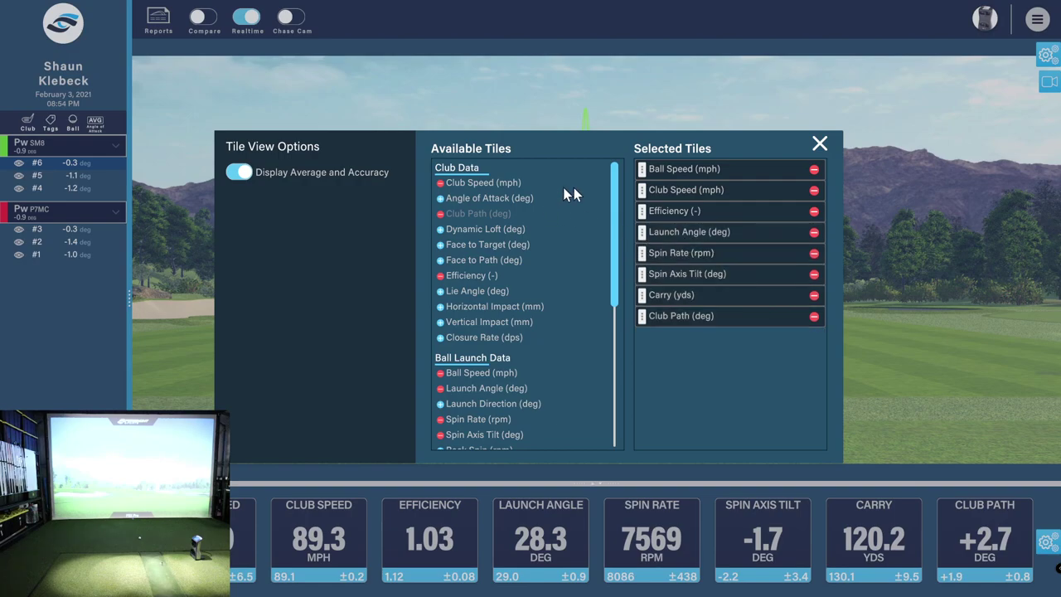
pyautogui.click(820, 144)
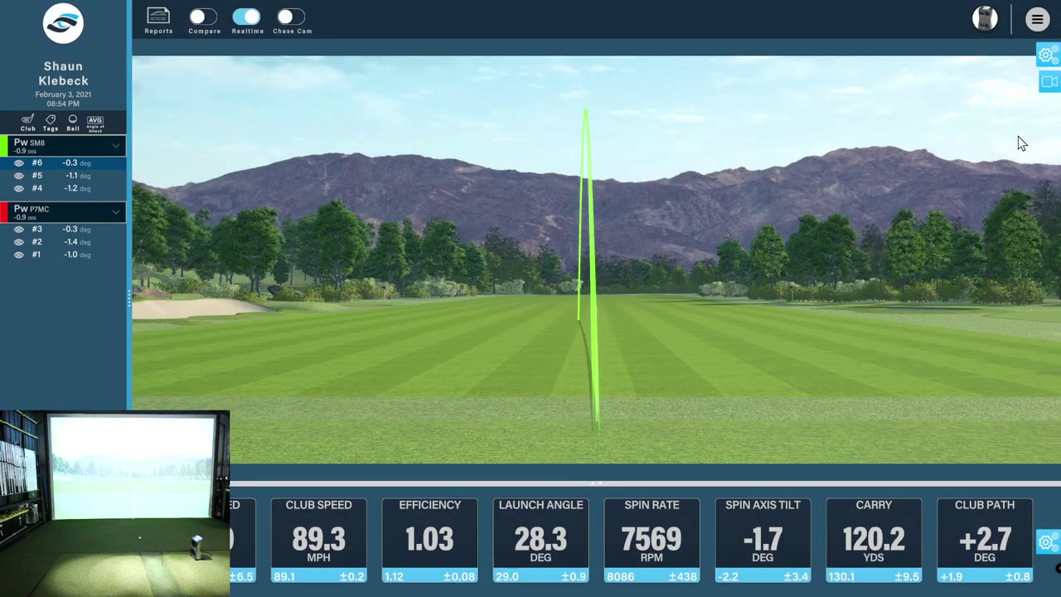
pyautogui.click(1049, 108)
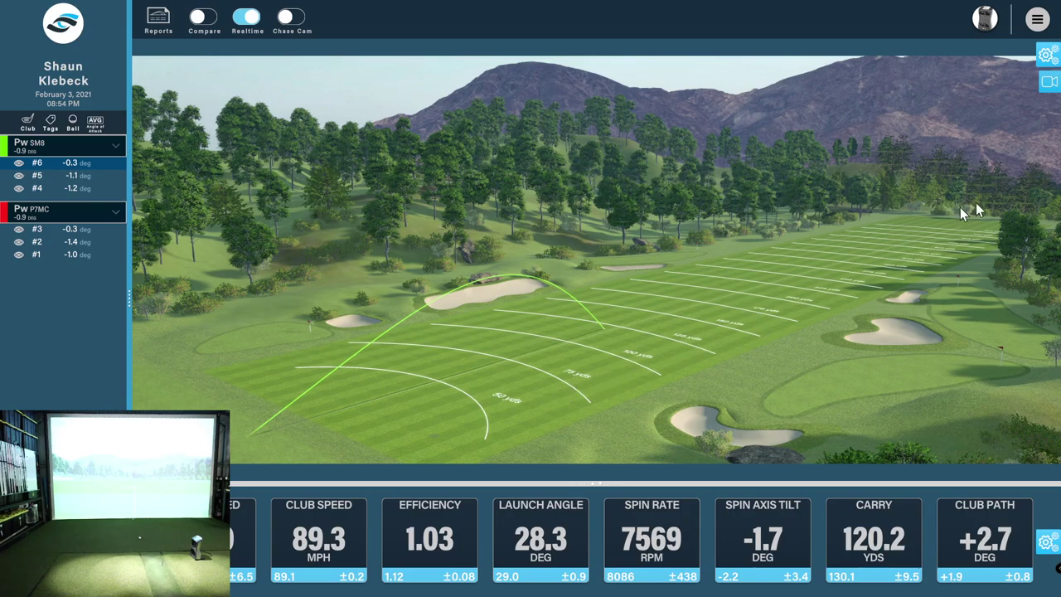
pyautogui.click(1049, 82)
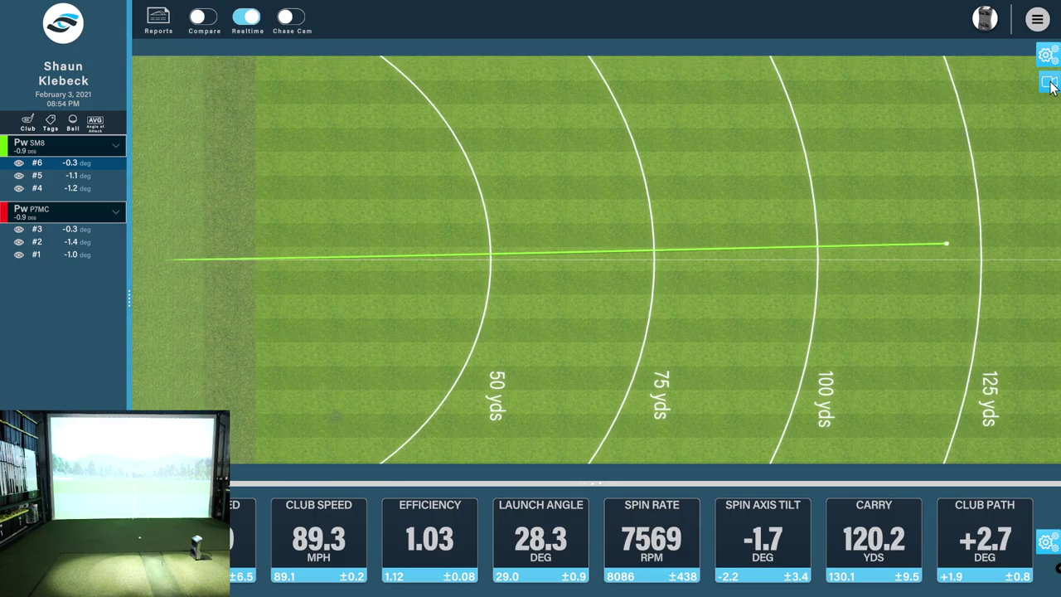
pyautogui.click(1049, 83)
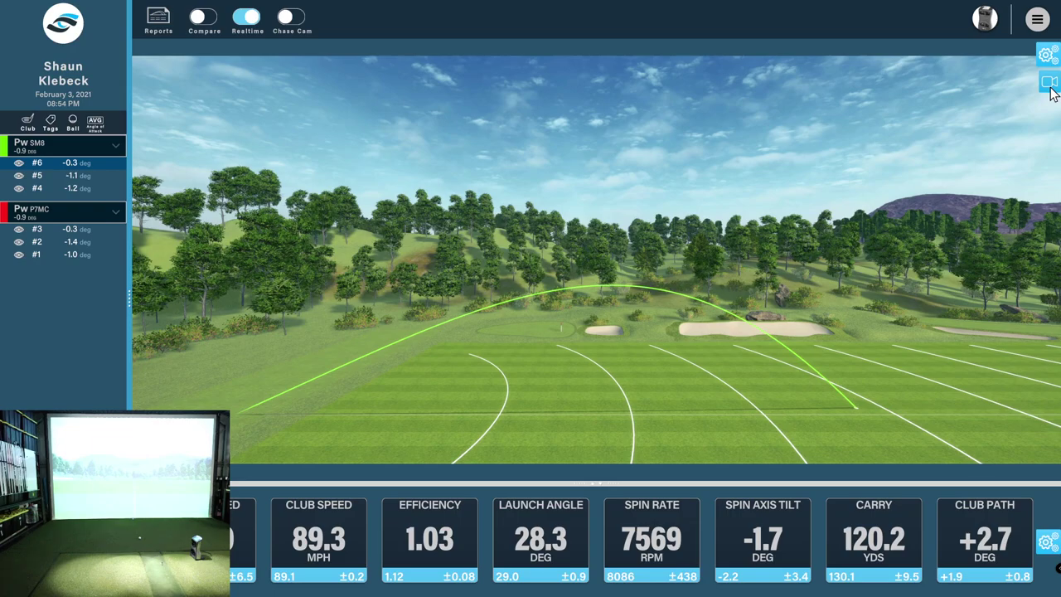
pyautogui.click(1049, 89)
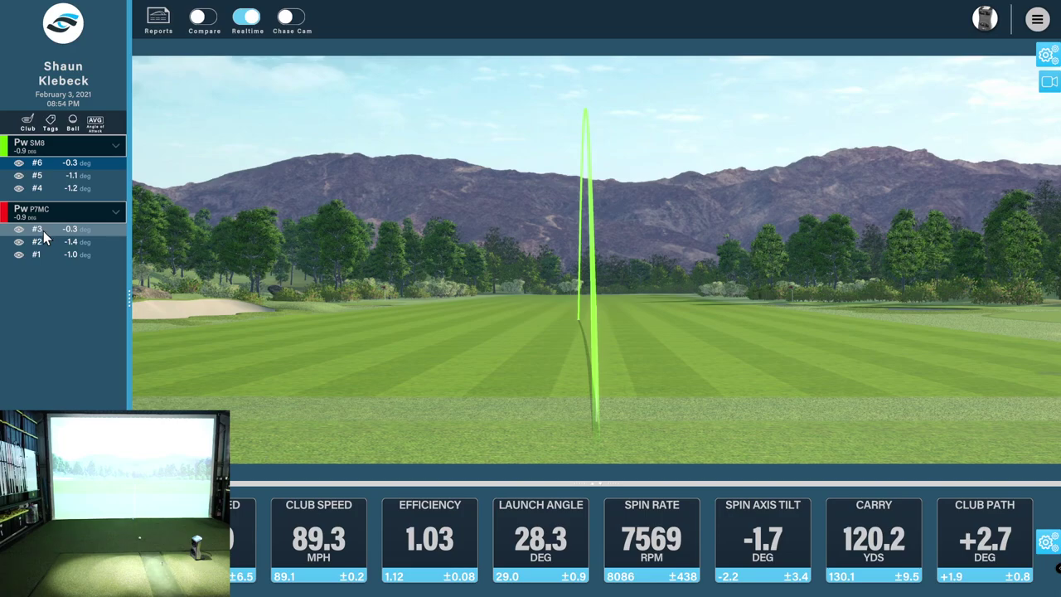
# Load P7MC shot #1, showing 87.9 mph club speed and 133.6 yds carry.
pyautogui.click(48, 253)
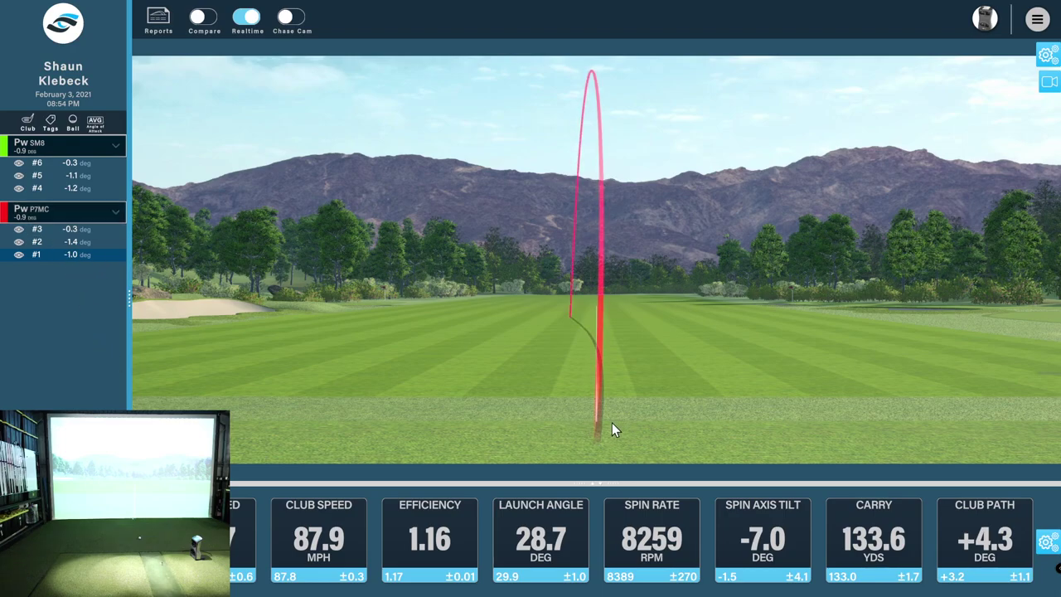
# View P7MC shot #1 from the elevated, top-down and side 3-D cameras.
pyautogui.click(1049, 82)
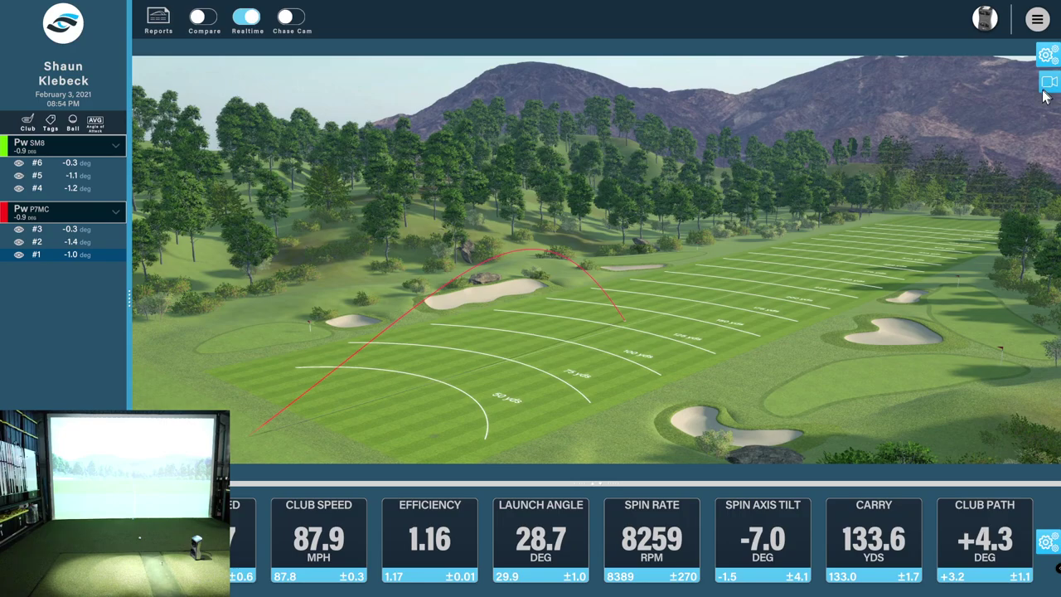
pyautogui.click(1044, 84)
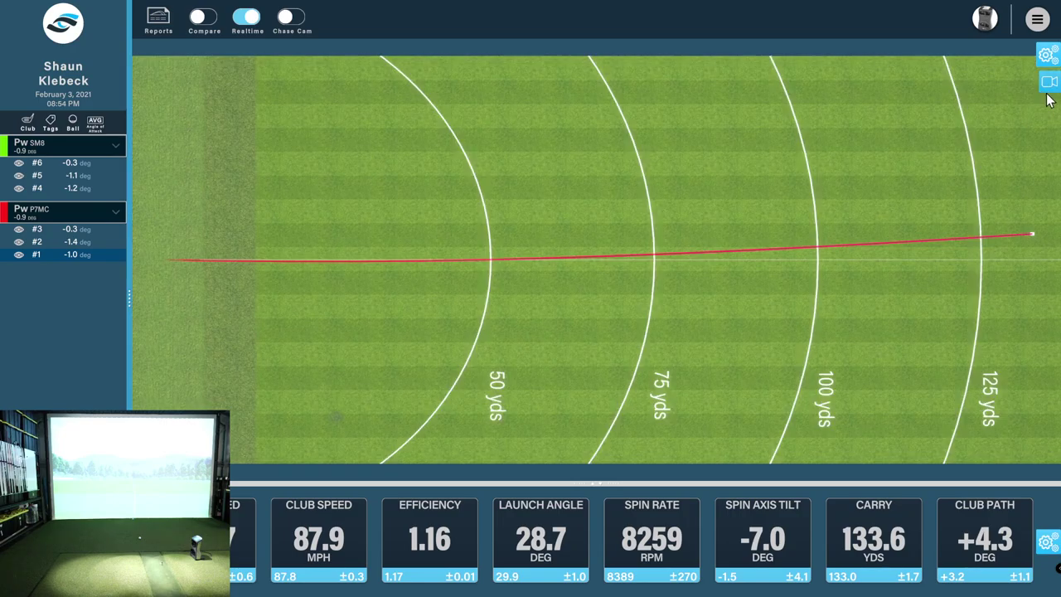
pyautogui.click(1049, 82)
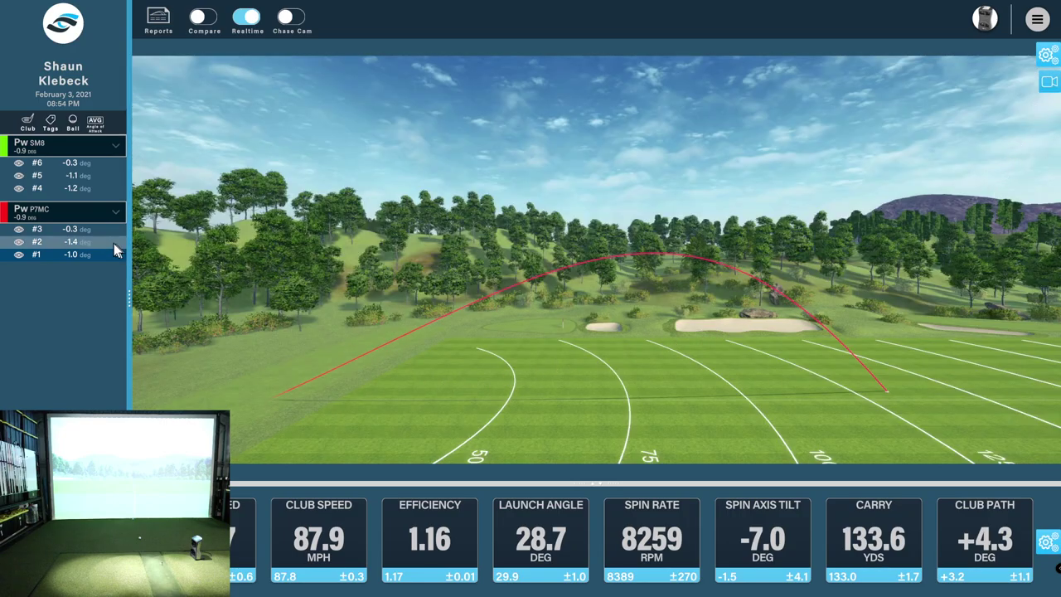
# Compare SM8 shot #4 and P7MC shot #2, ending back on P7MC shot #1 top-down.
pyautogui.click(81, 188)
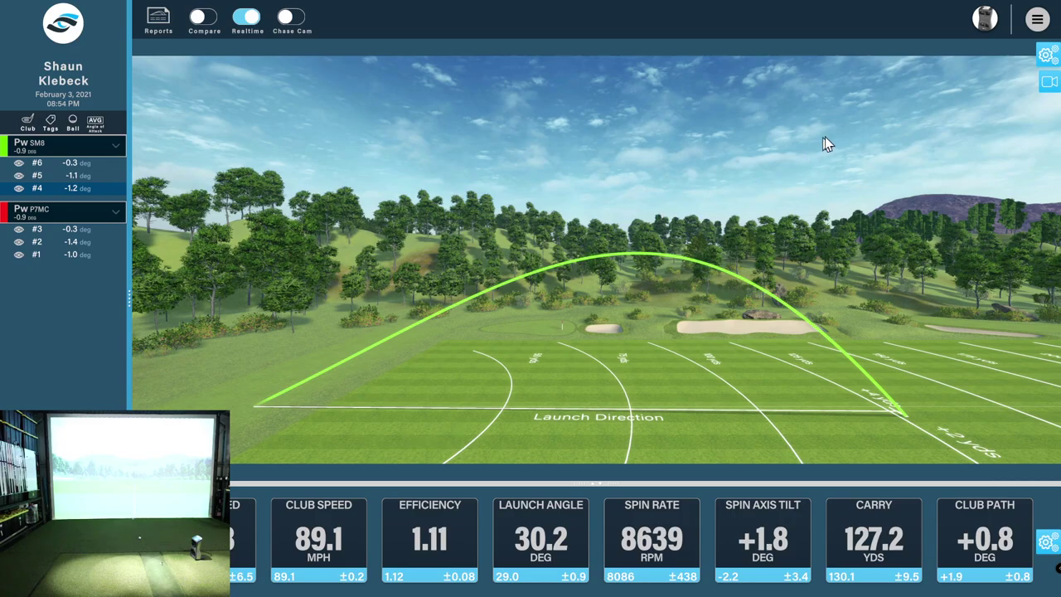
pyautogui.click(1047, 84)
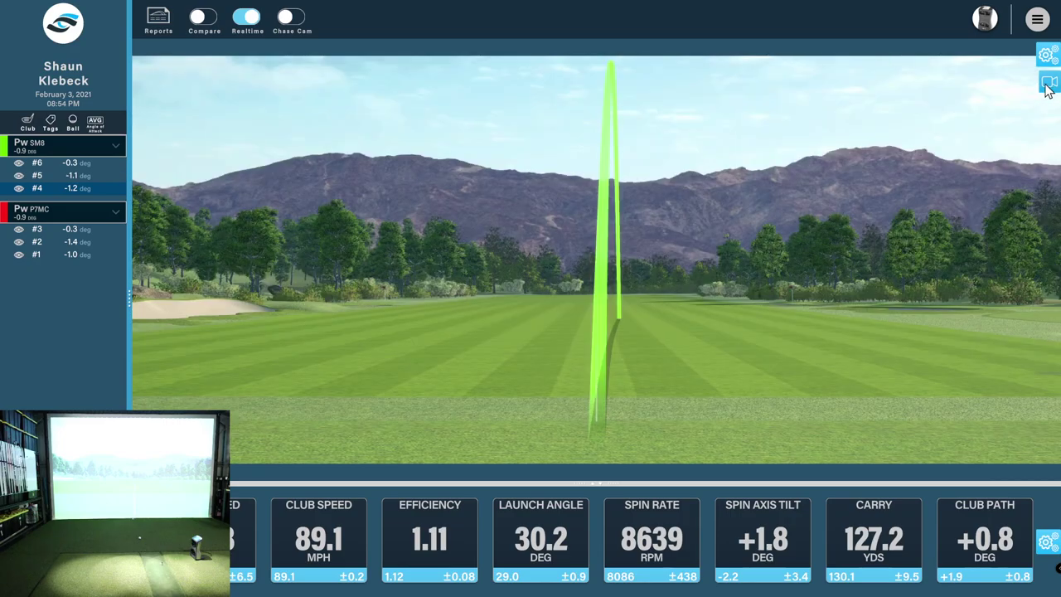
pyautogui.click(1047, 84)
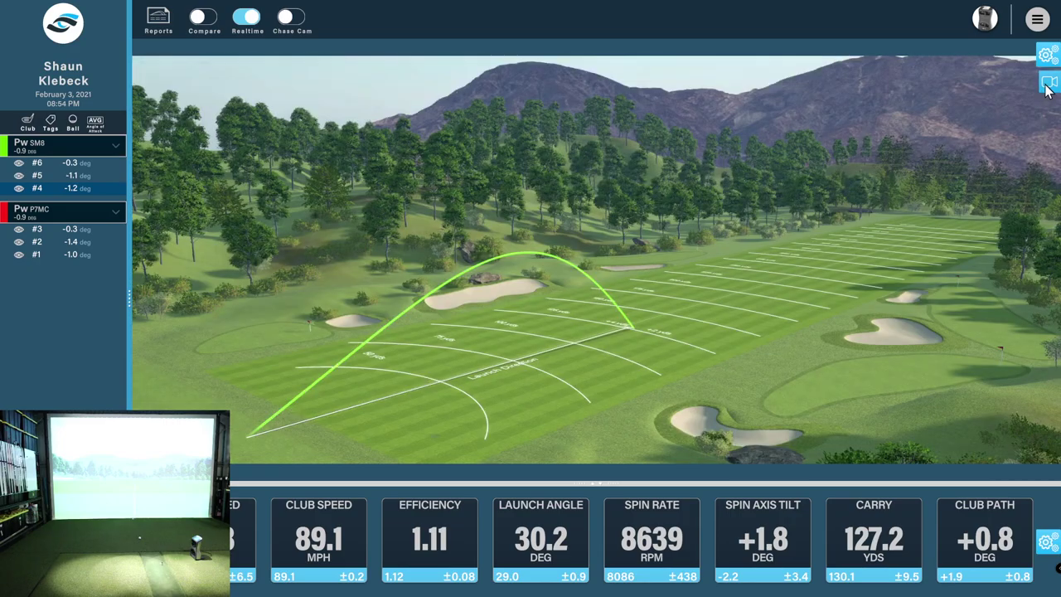
pyautogui.click(76, 240)
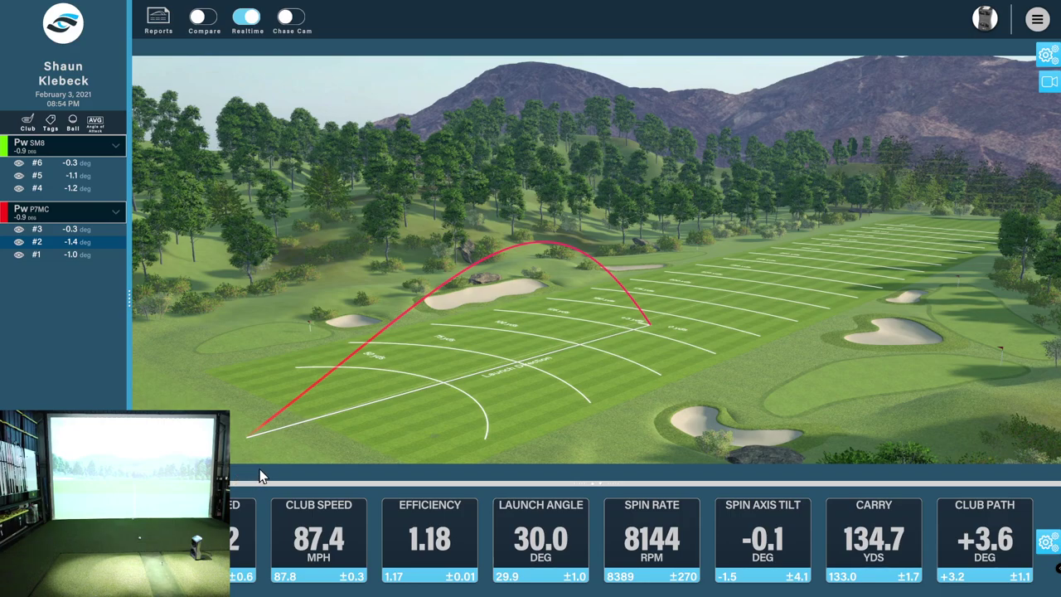
pyautogui.click(40, 189)
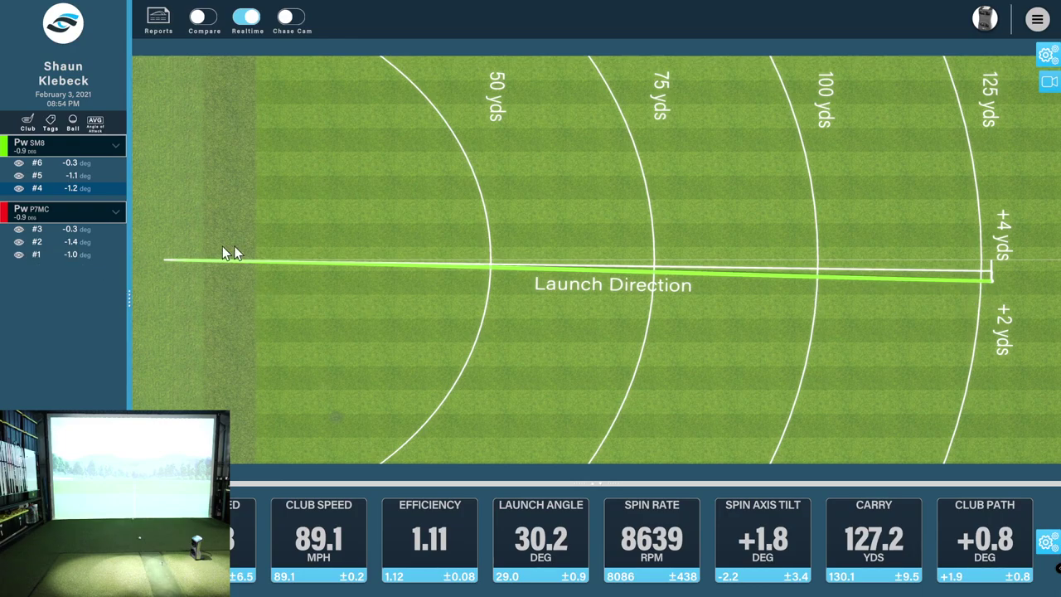
pyautogui.click(70, 254)
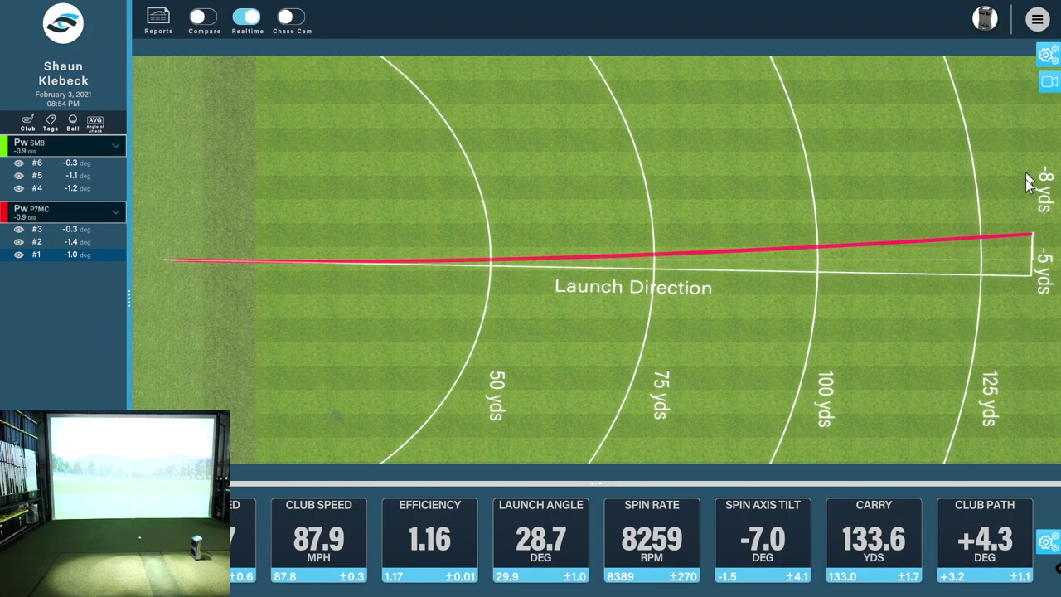
# Switch the display to Flight charts showing All (side and top) views.
pyautogui.click(1047, 55)
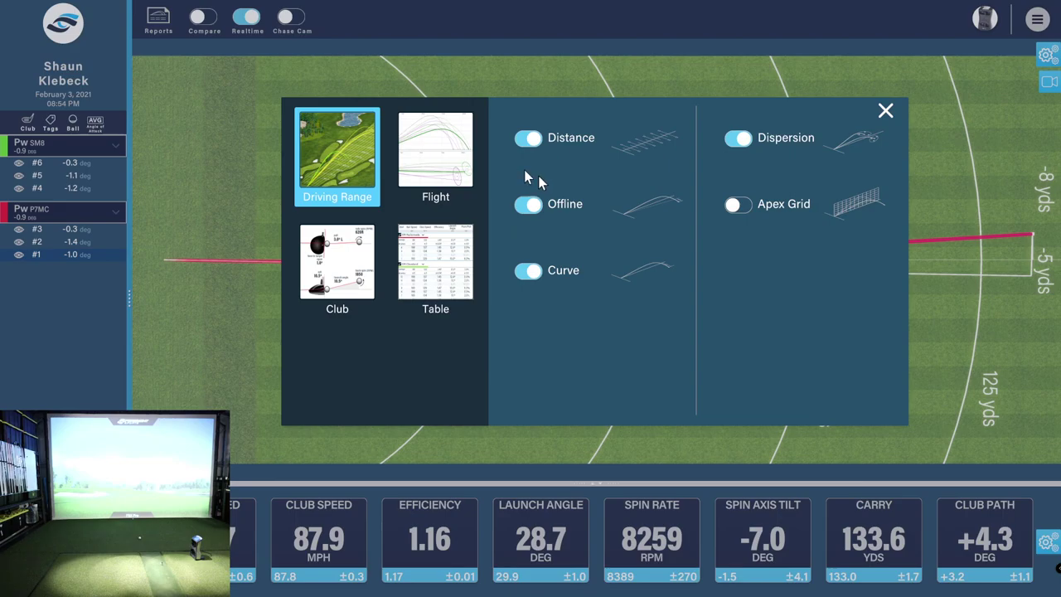
pyautogui.click(434, 149)
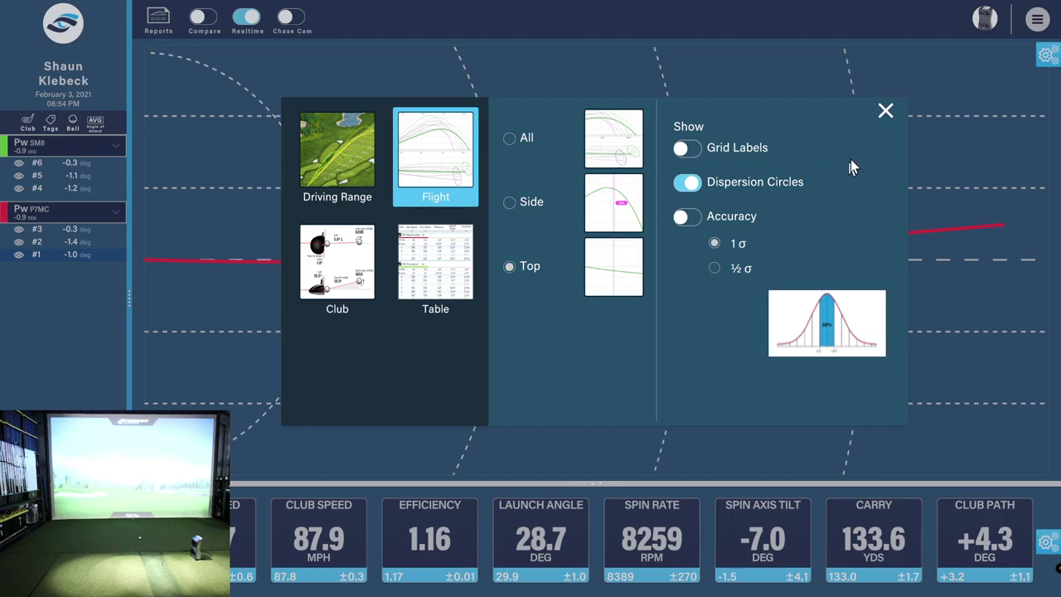
pyautogui.click(609, 145)
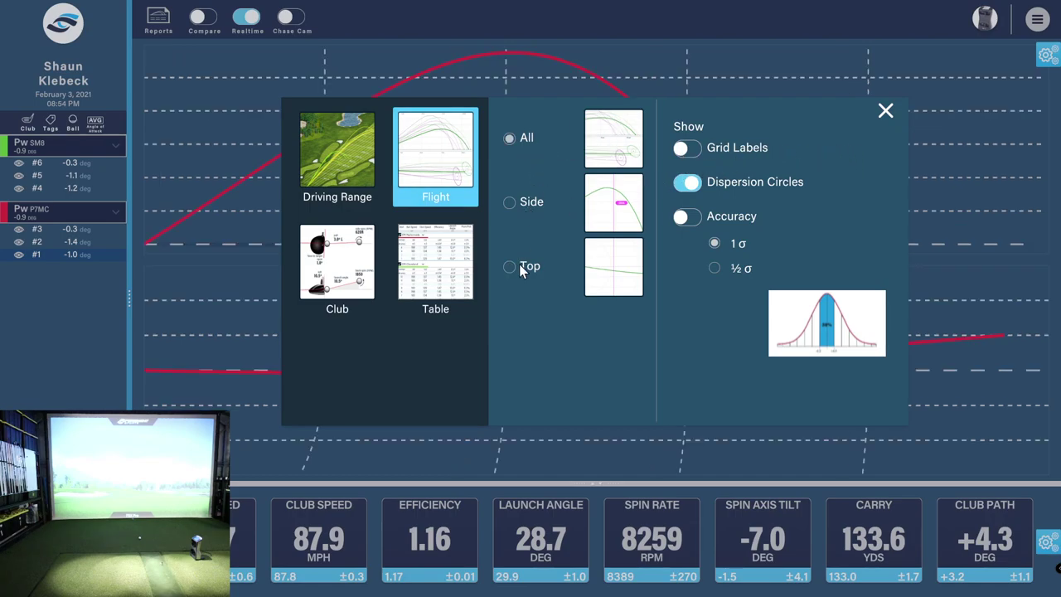
pyautogui.click(887, 112)
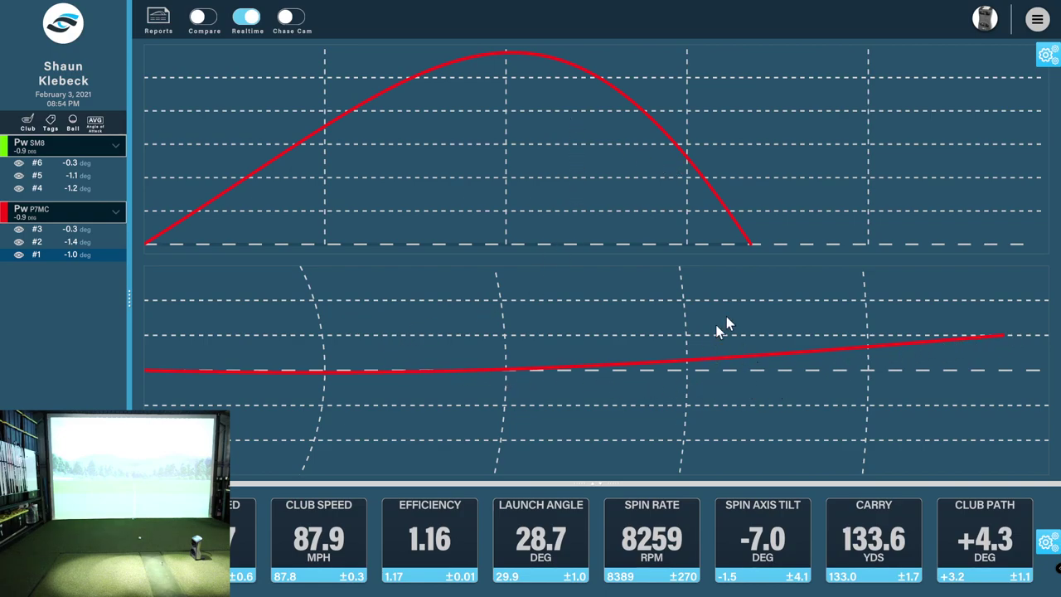
# Enable Grid Labels and Accuracy, then switch the display back to the Driving Range.
pyautogui.click(1047, 55)
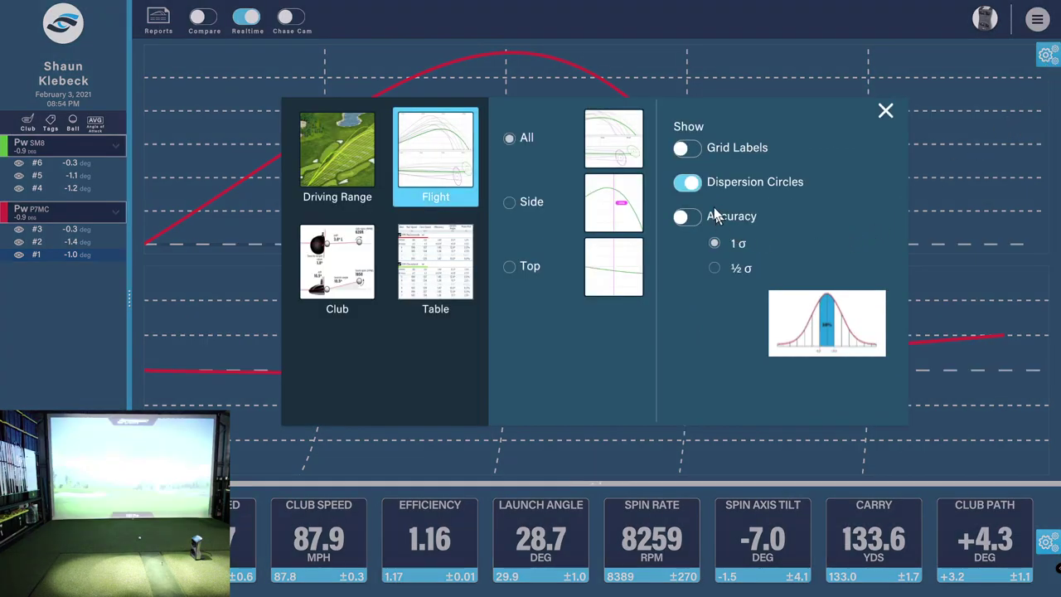
pyautogui.click(691, 154)
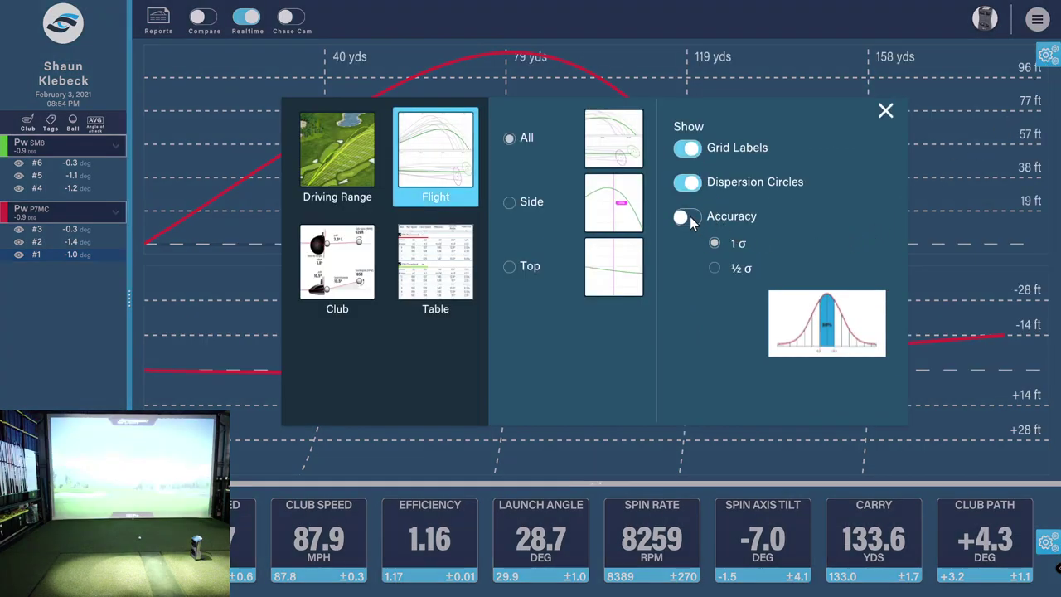
pyautogui.click(688, 216)
pyautogui.click(885, 111)
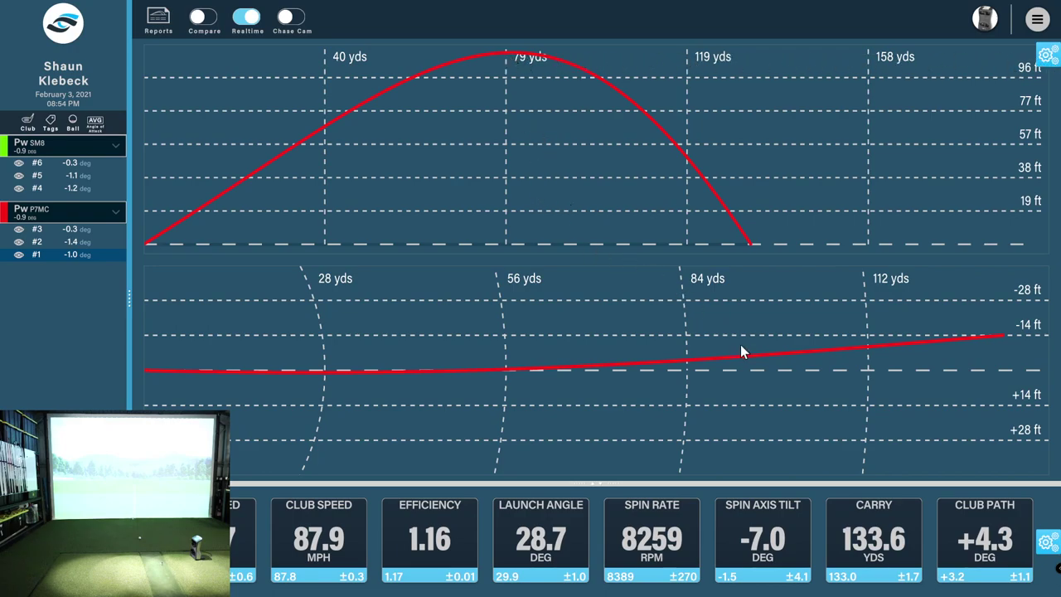
pyautogui.click(1046, 55)
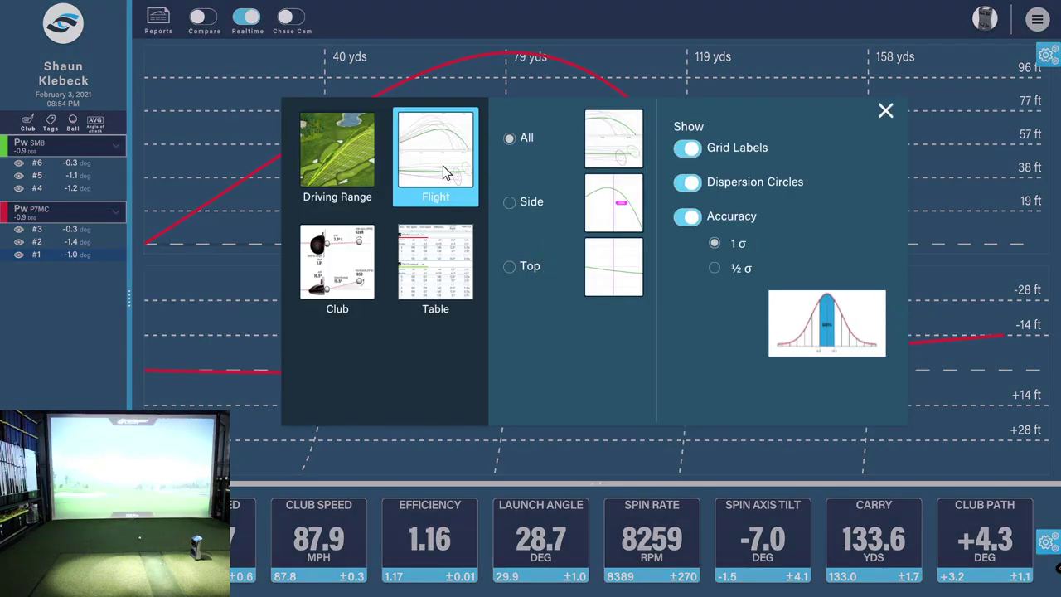
pyautogui.click(382, 174)
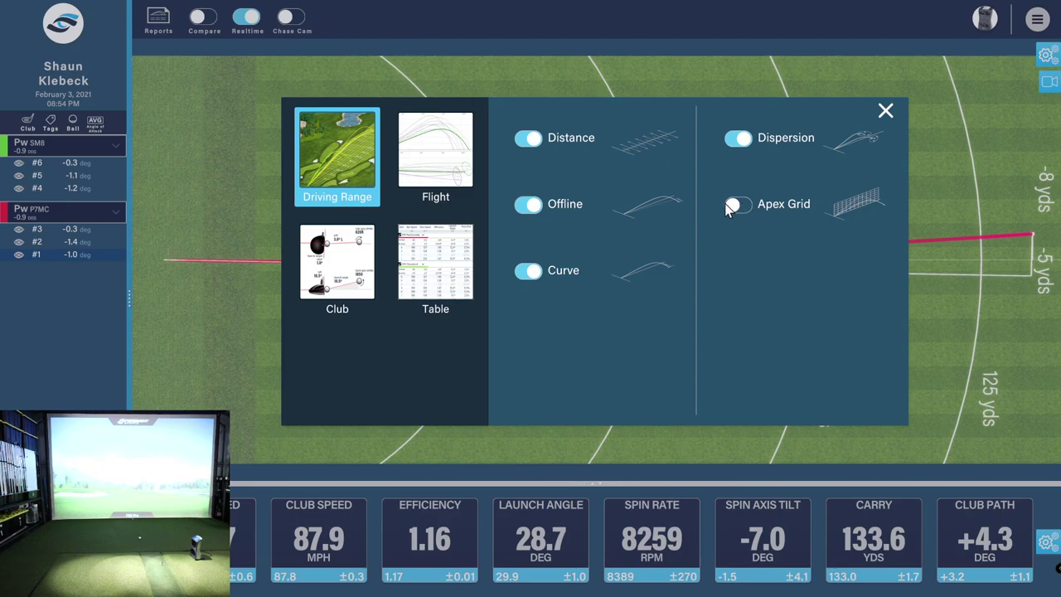
# Overlay both wedges' six shots on the range and view them from an elevated side camera.
pyautogui.click(885, 110)
pyautogui.click(204, 17)
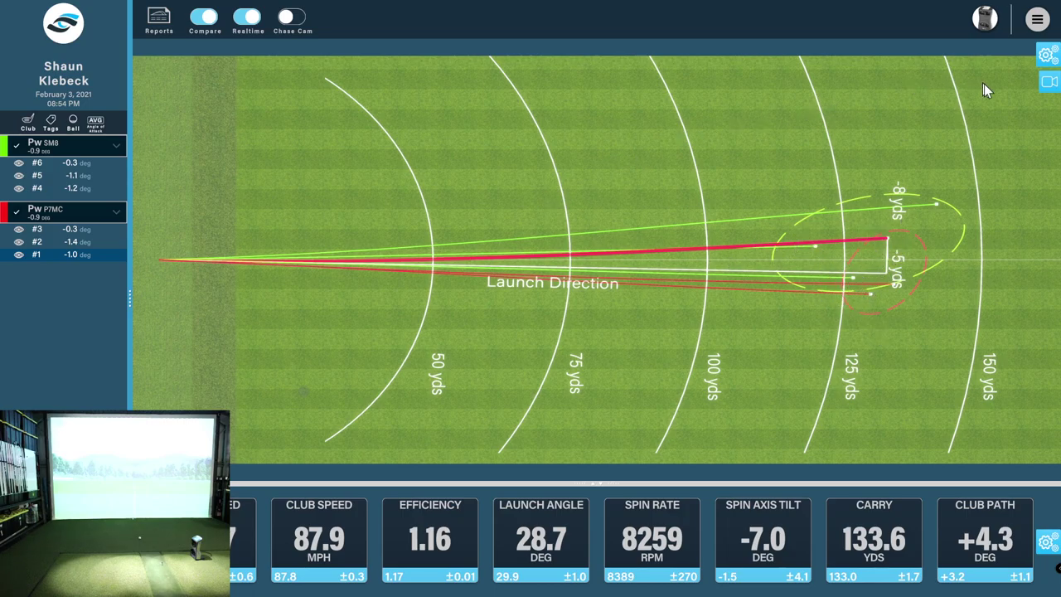
pyautogui.click(1049, 82)
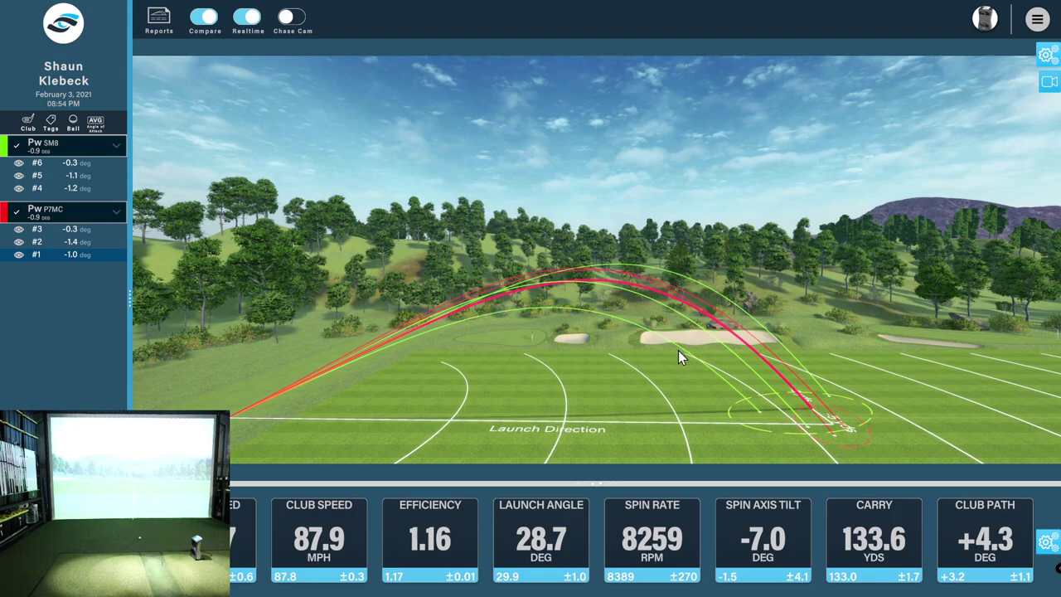
pyautogui.click(1049, 82)
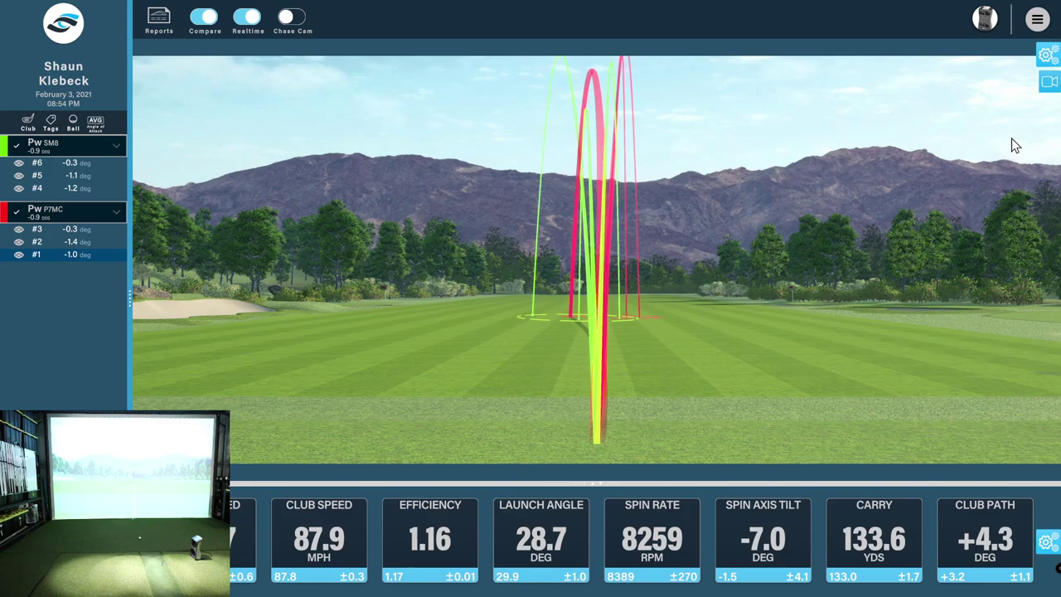
pyautogui.click(1049, 84)
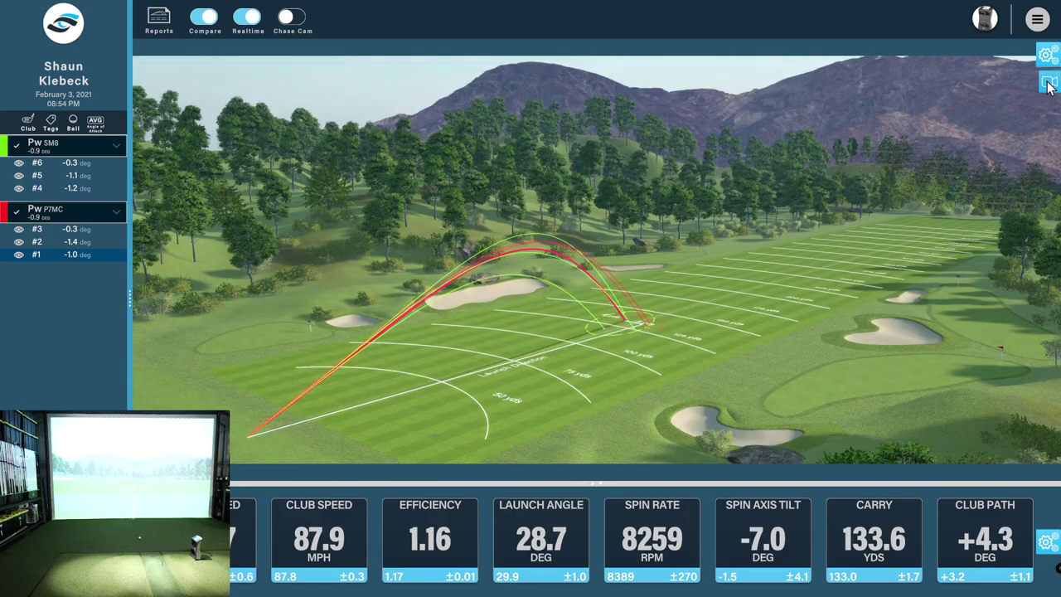
# Switch the main display to the Flight chart, previewing the All and Top views.
pyautogui.click(1047, 55)
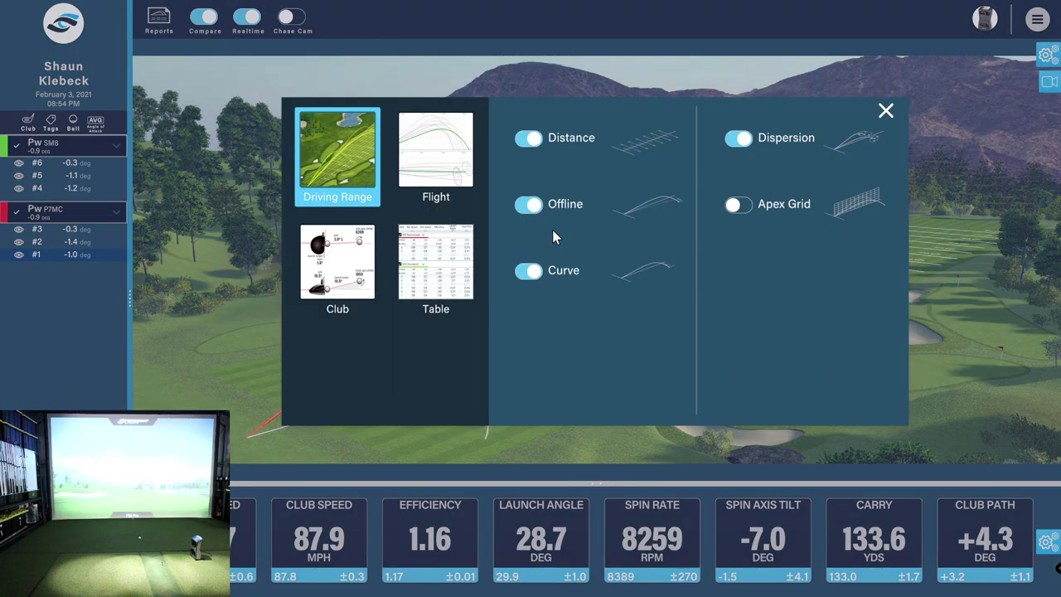
pyautogui.click(460, 178)
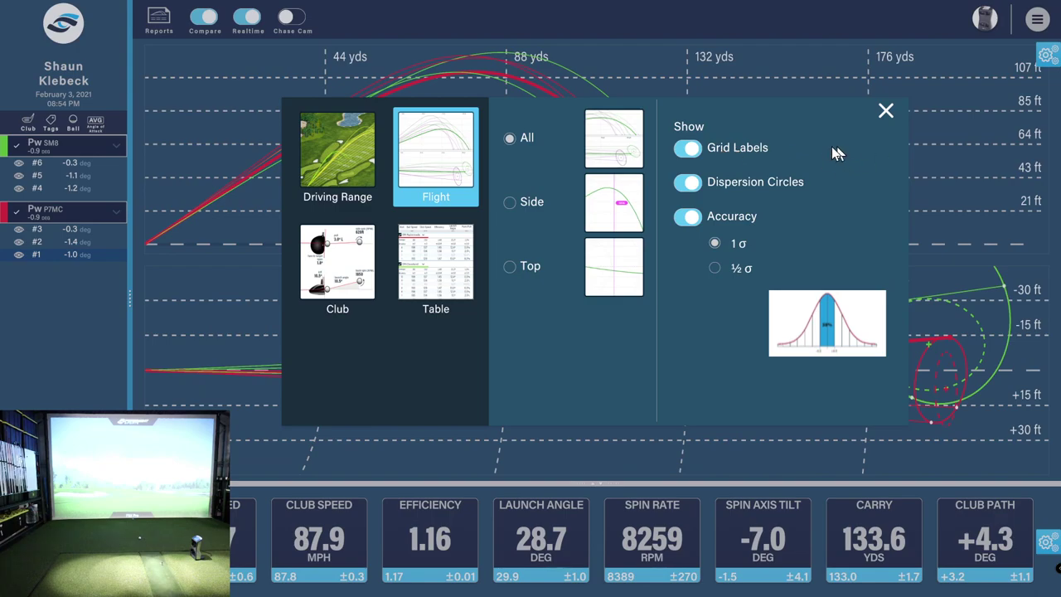
pyautogui.click(885, 113)
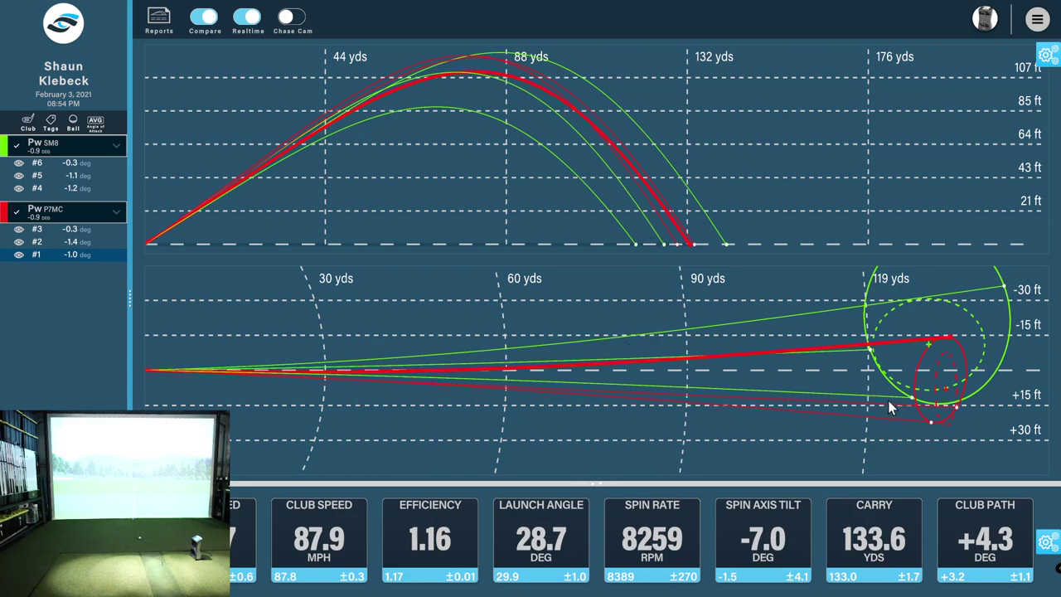
pyautogui.click(1045, 58)
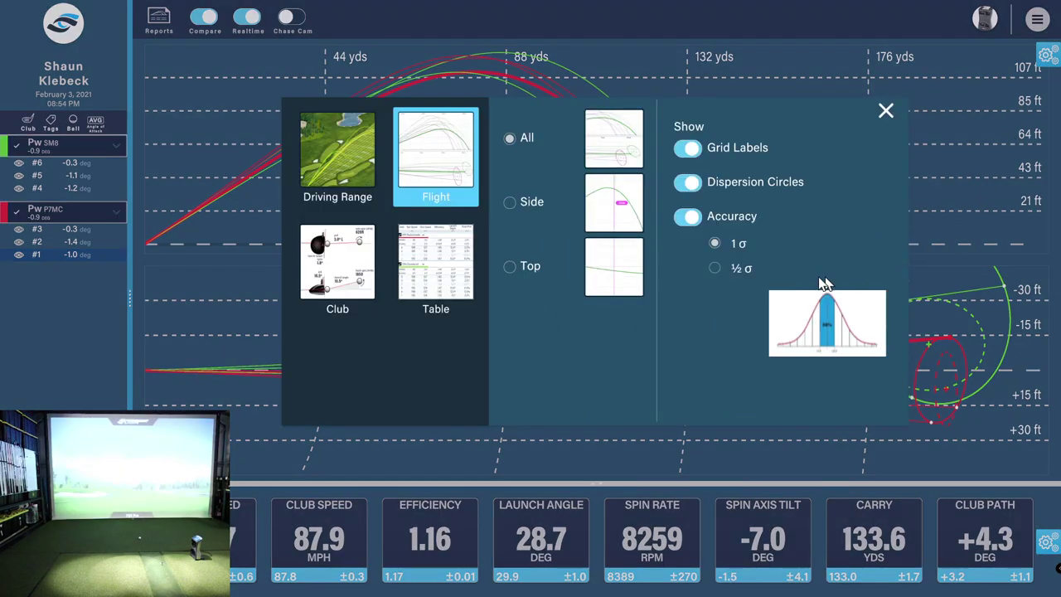
pyautogui.click(512, 266)
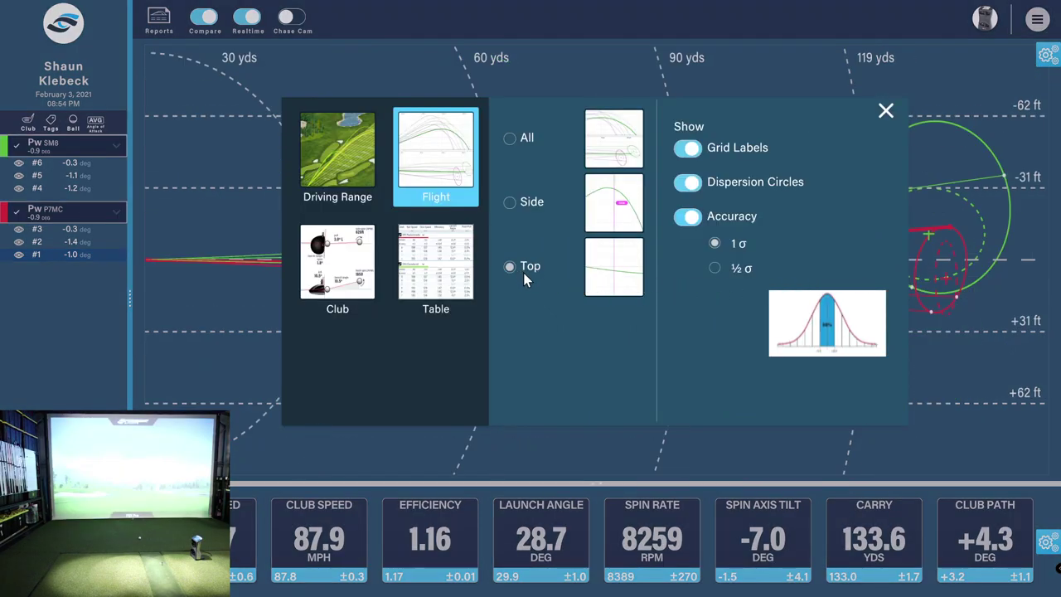
pyautogui.click(885, 111)
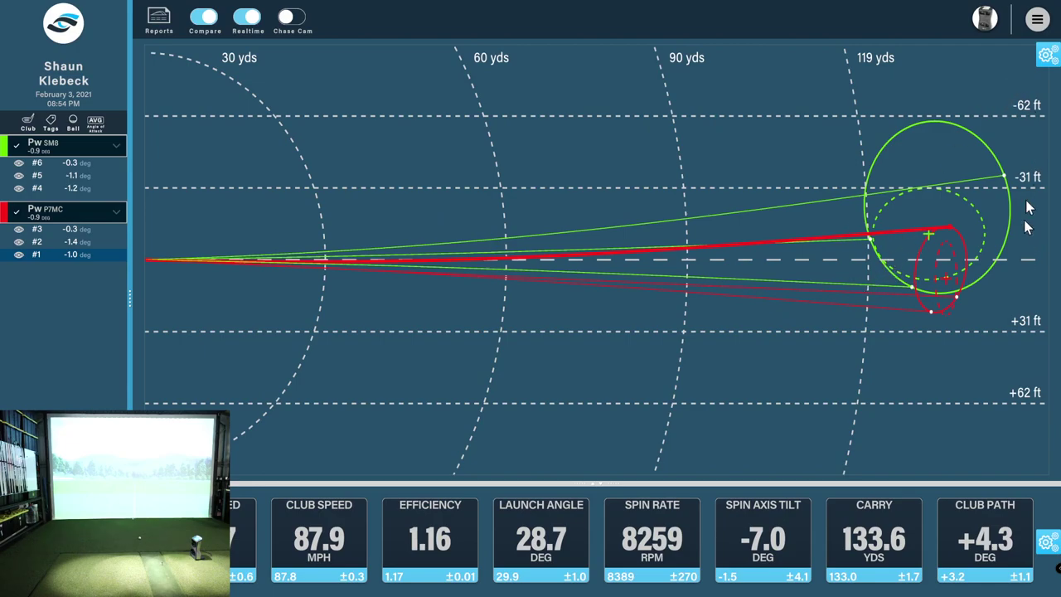
# Set the flight chart to the Side view only and reopen the display settings.
pyautogui.click(1046, 54)
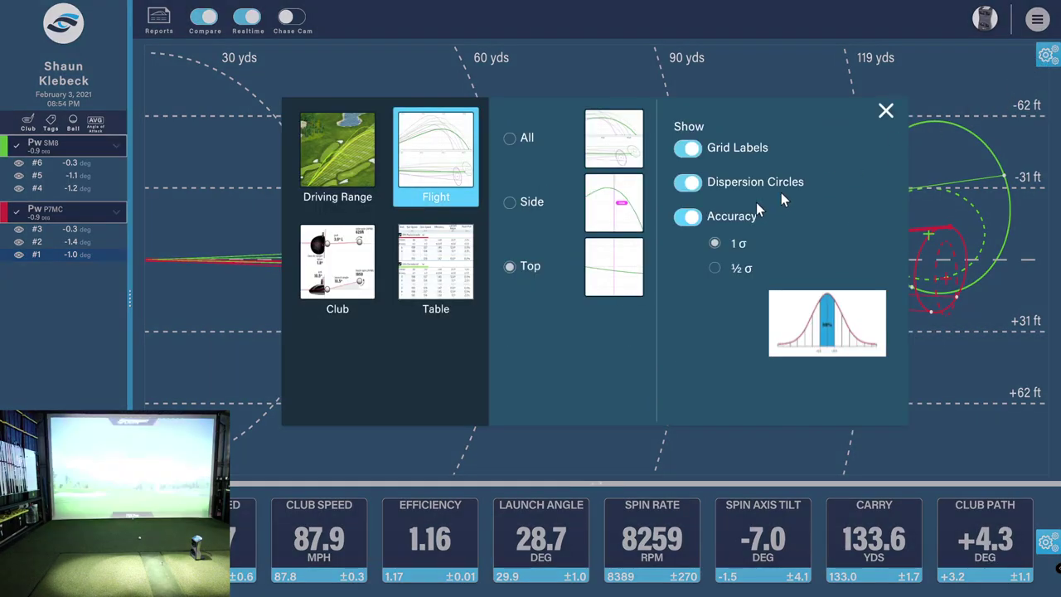
pyautogui.click(510, 203)
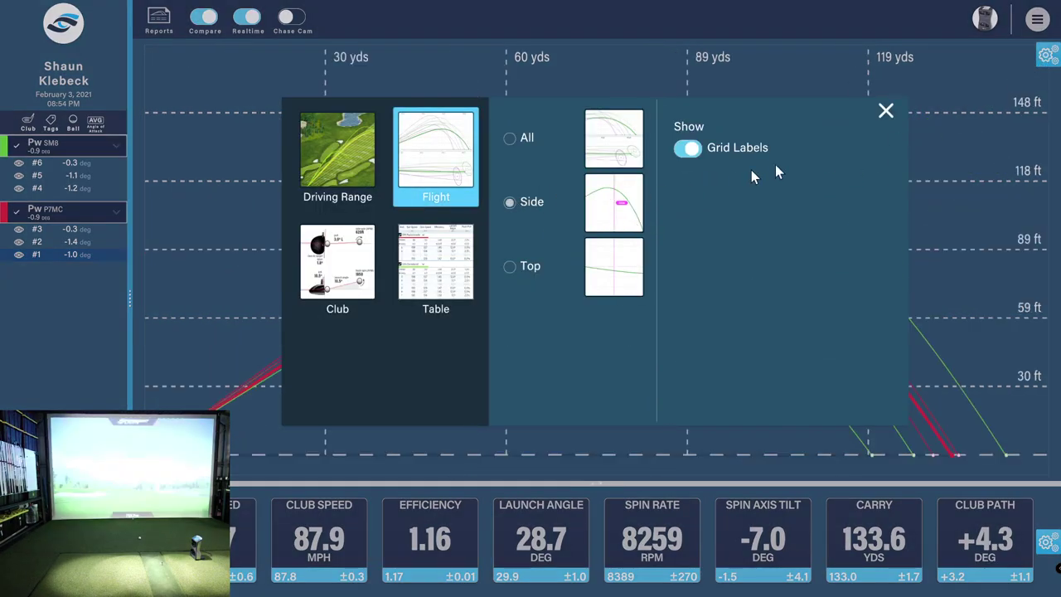
pyautogui.click(885, 111)
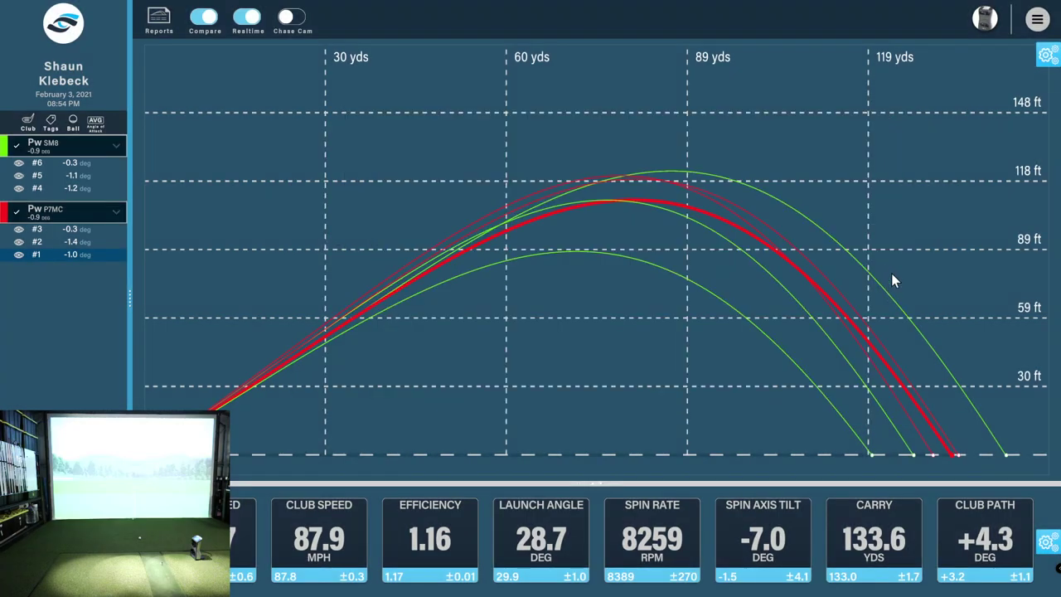
pyautogui.click(1046, 56)
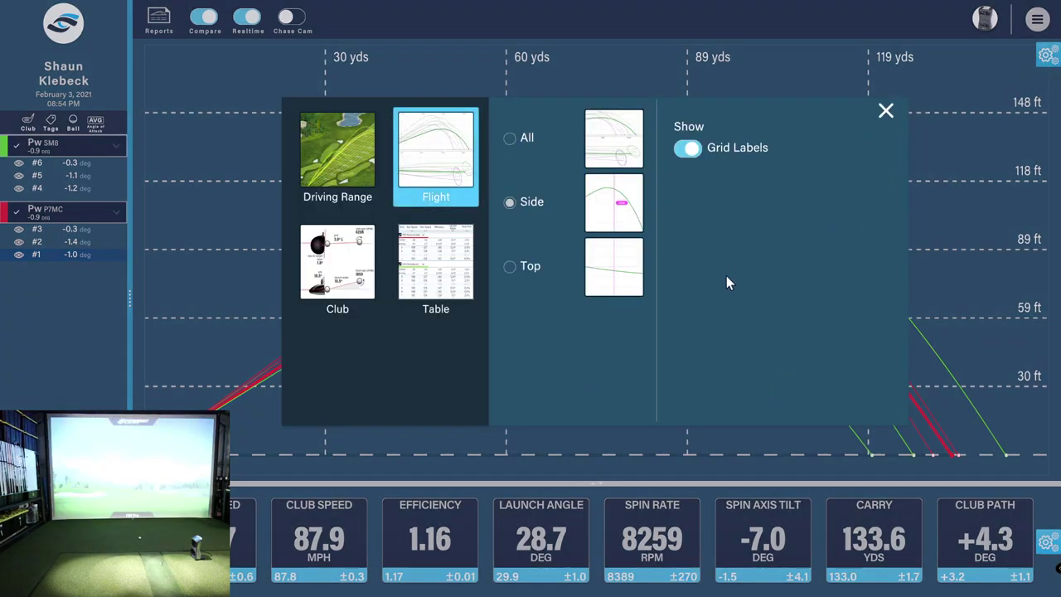
# Choose the Table view to list both wedges' shots with averages and accuracy rows.
pyautogui.click(444, 261)
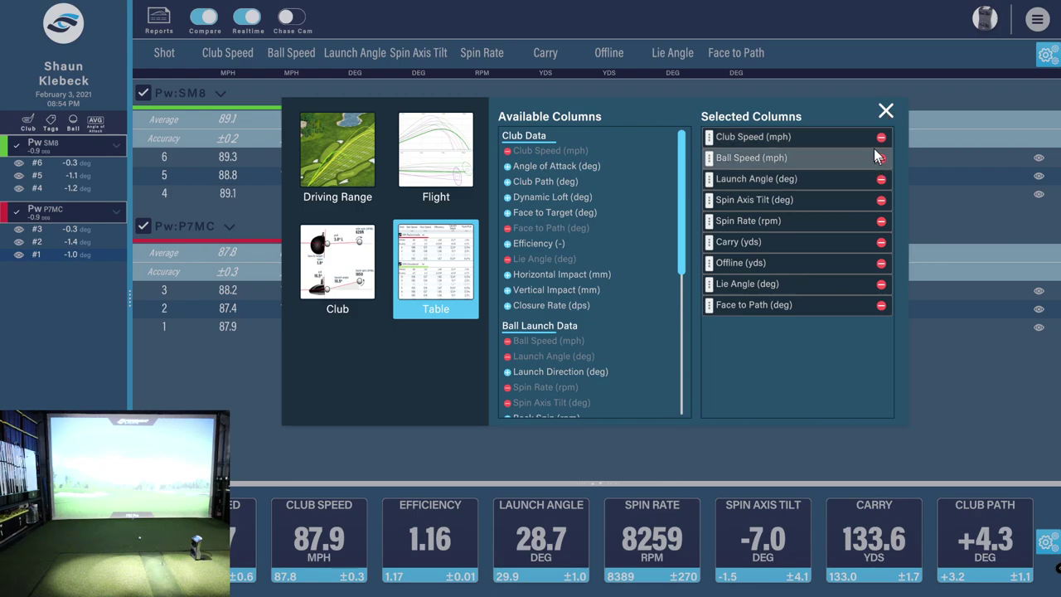
pyautogui.click(885, 111)
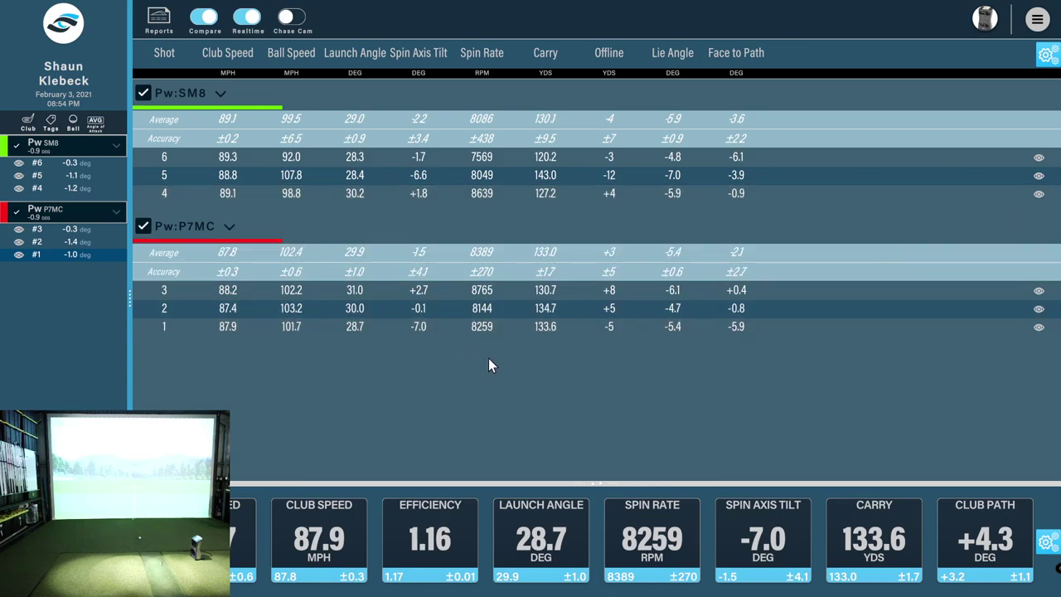
pyautogui.click(1038, 156)
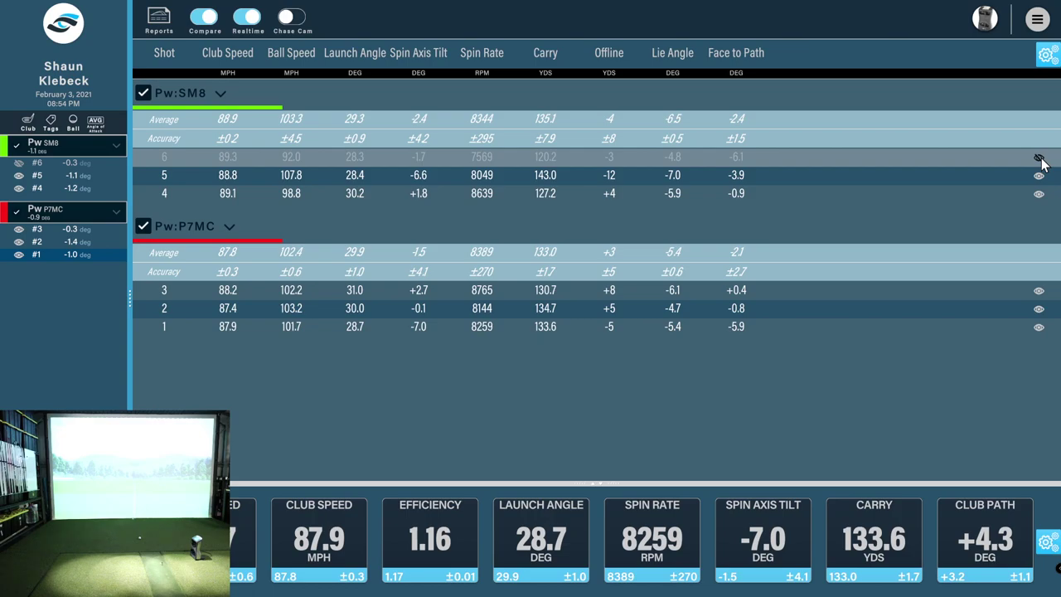
pyautogui.click(1038, 157)
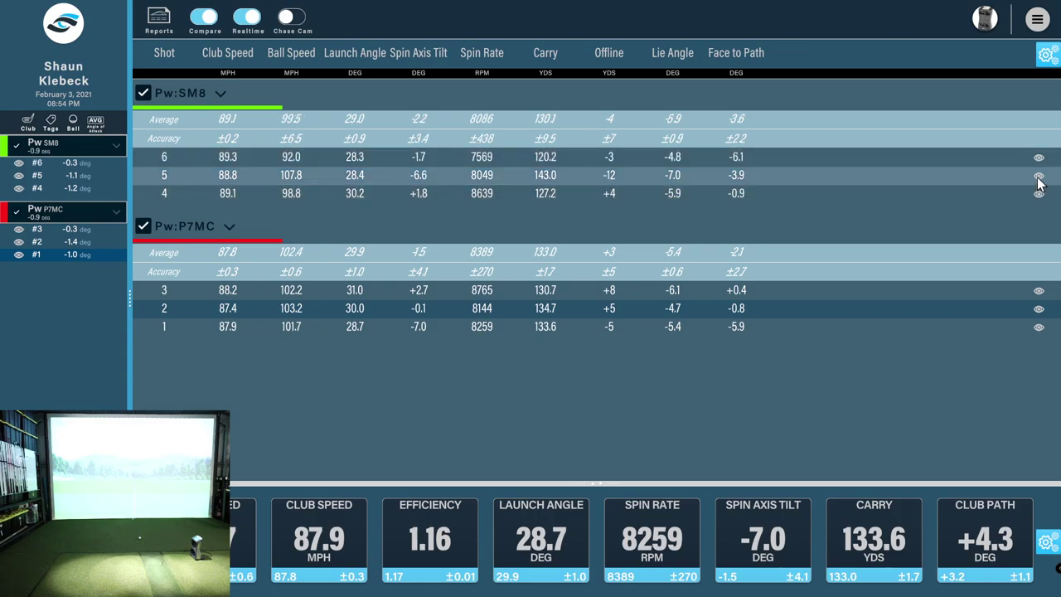
pyautogui.click(1038, 175)
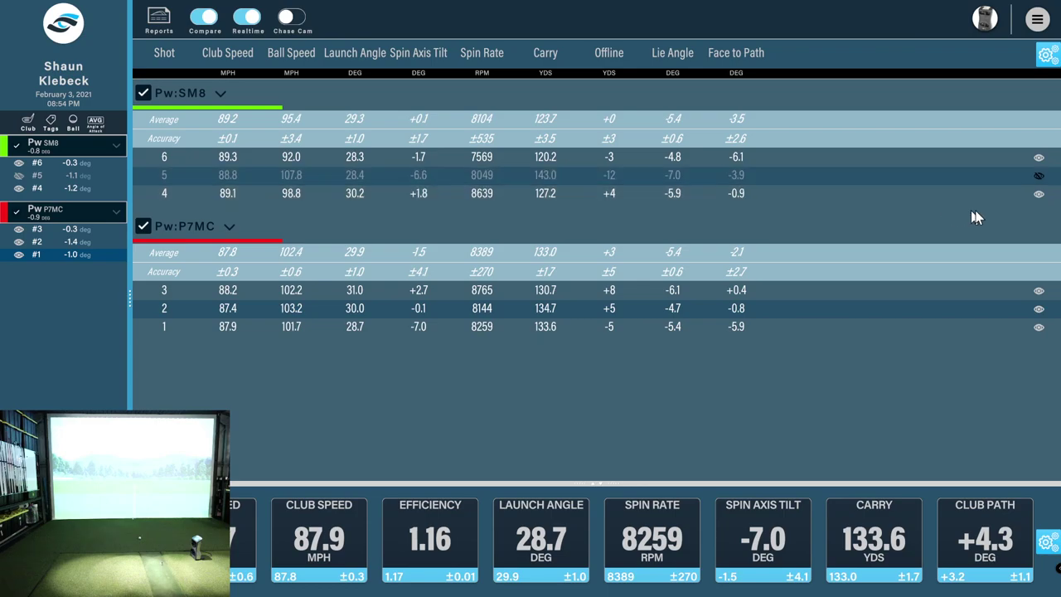
pyautogui.click(1038, 177)
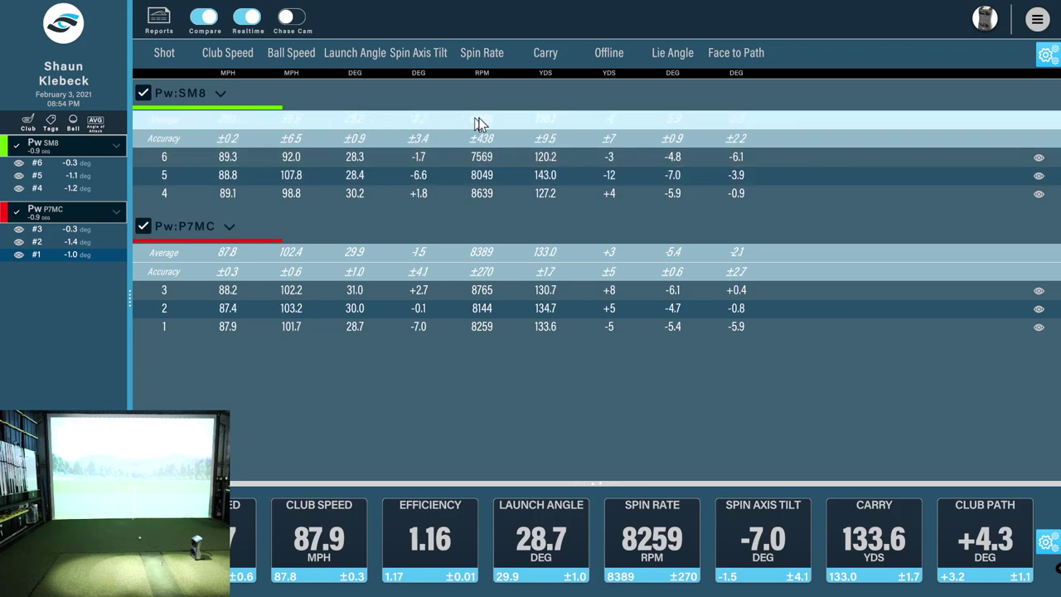
pyautogui.click(1038, 158)
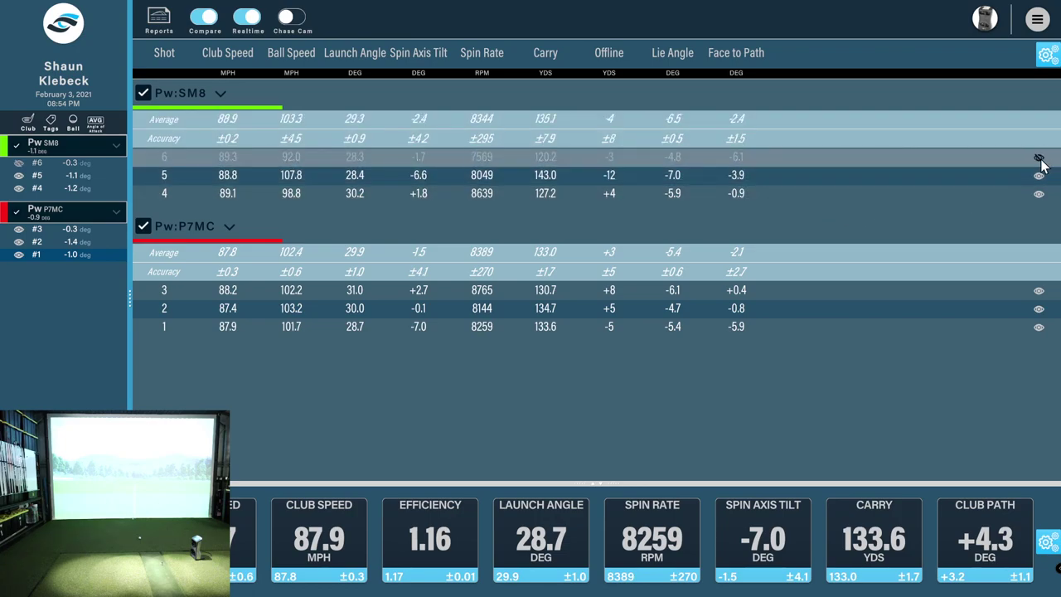
# Restore shot 6 to the SM8 averages and add Vertical Impact, Horizontal Impact, Closure Rate, Efficiency columns.
pyautogui.click(1039, 160)
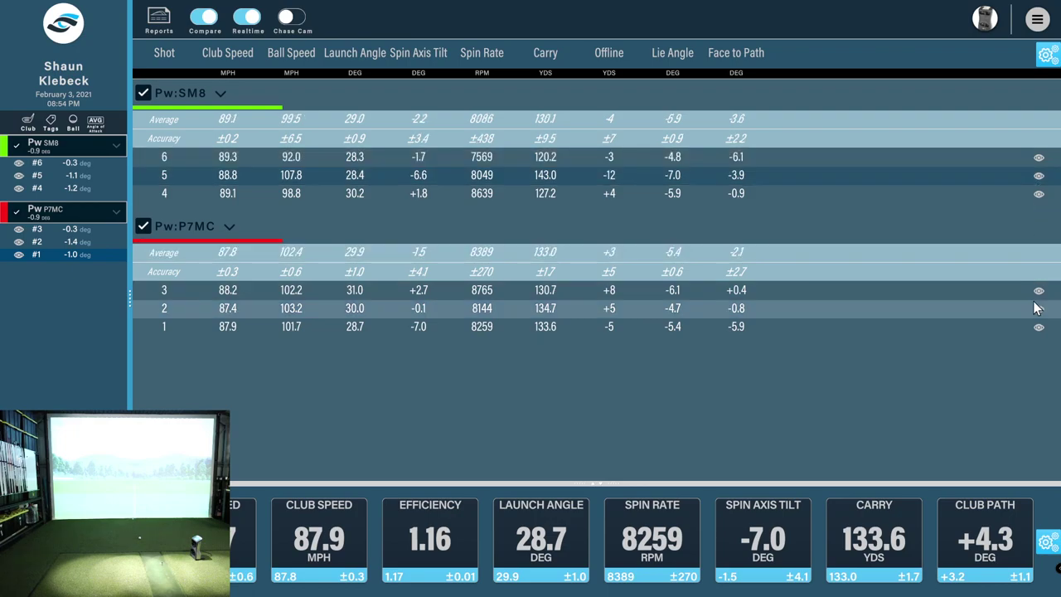
pyautogui.click(1044, 60)
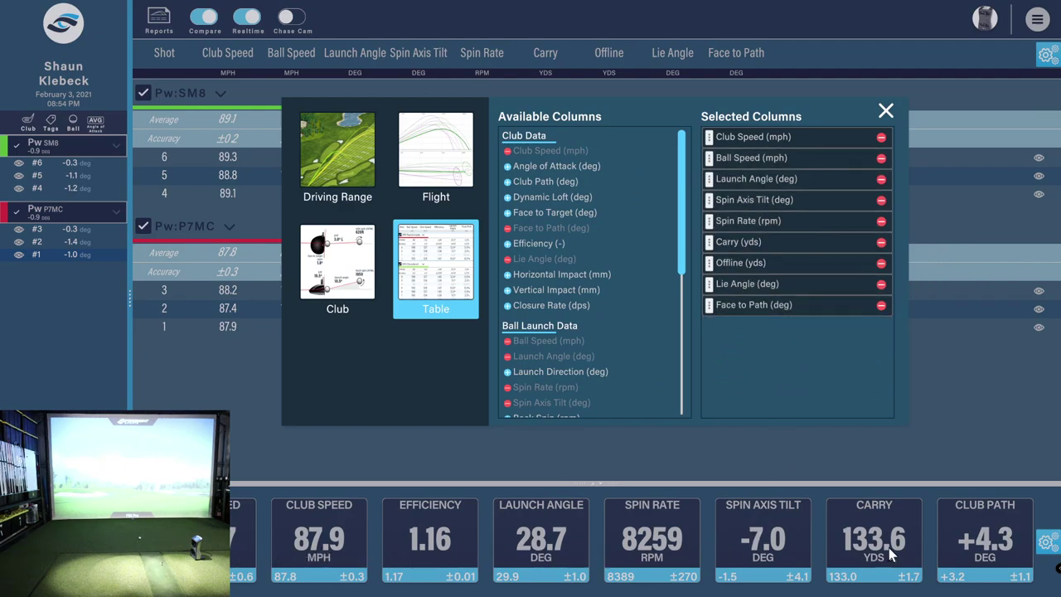
pyautogui.click(507, 290)
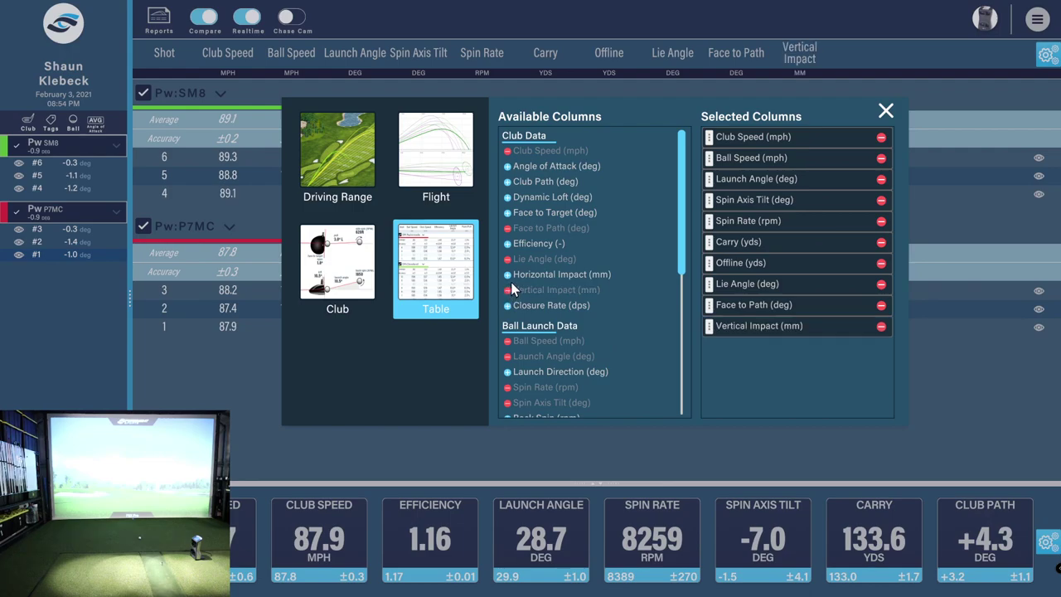
pyautogui.click(507, 274)
pyautogui.click(507, 305)
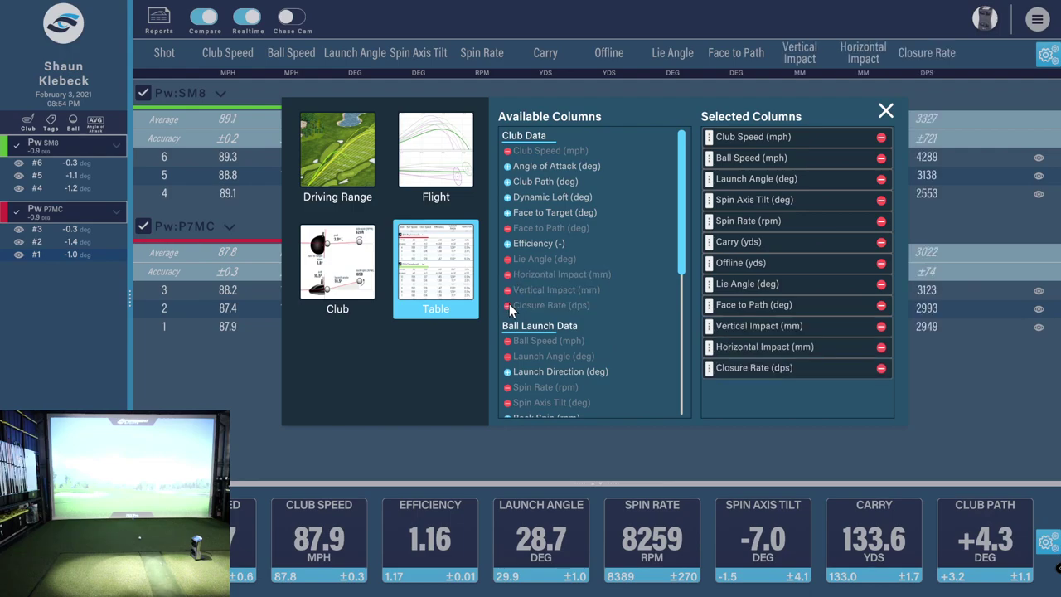
pyautogui.click(507, 243)
# Add Face to Target, Dynamic Loft, Club Path and Angle of Attack columns to the shot table.
pyautogui.click(507, 212)
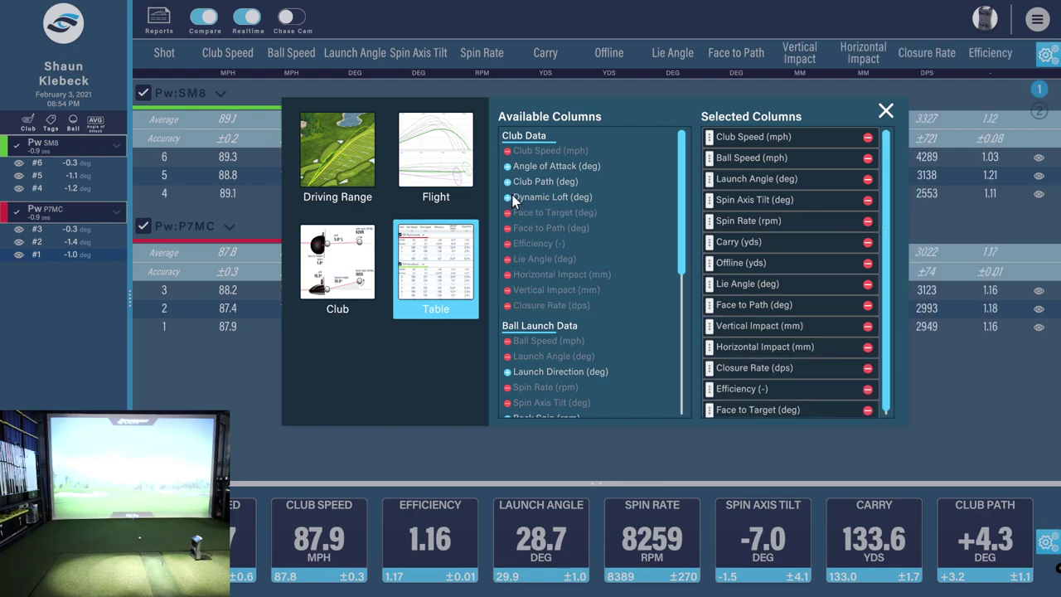
pyautogui.click(507, 196)
pyautogui.click(507, 181)
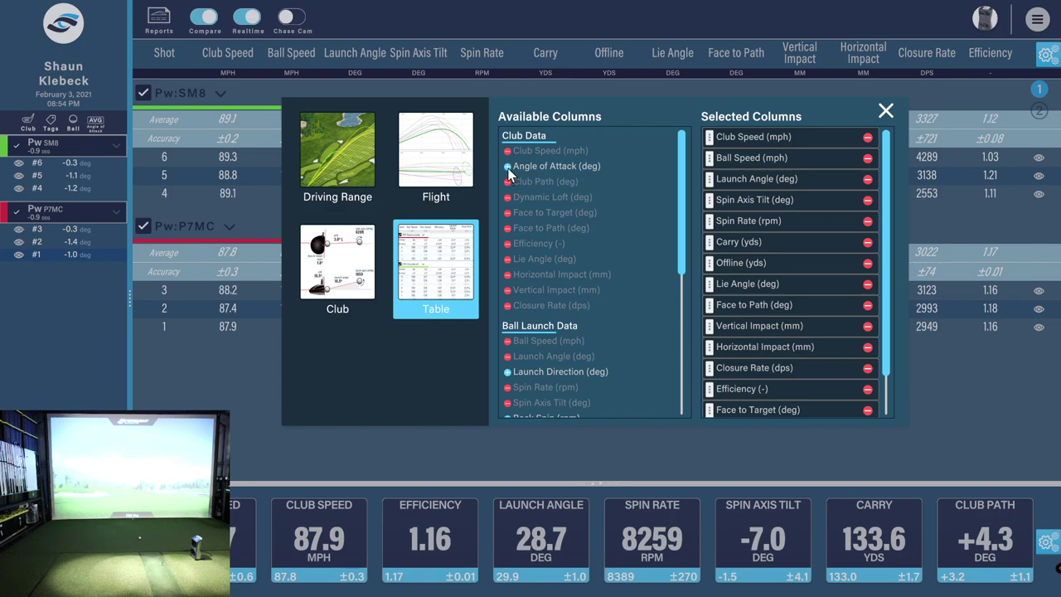
pyautogui.click(507, 166)
pyautogui.moveTo(684, 224)
pyautogui.mouseDown()
pyautogui.moveTo(682, 360)
pyautogui.moveTo(661, 378)
pyautogui.mouseUp()
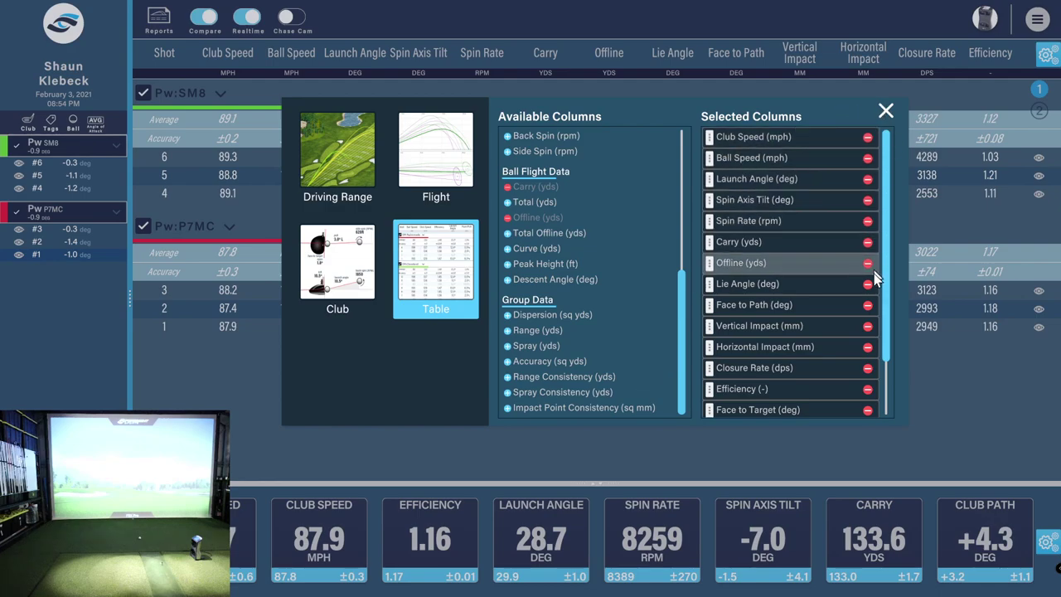
pyautogui.click(885, 111)
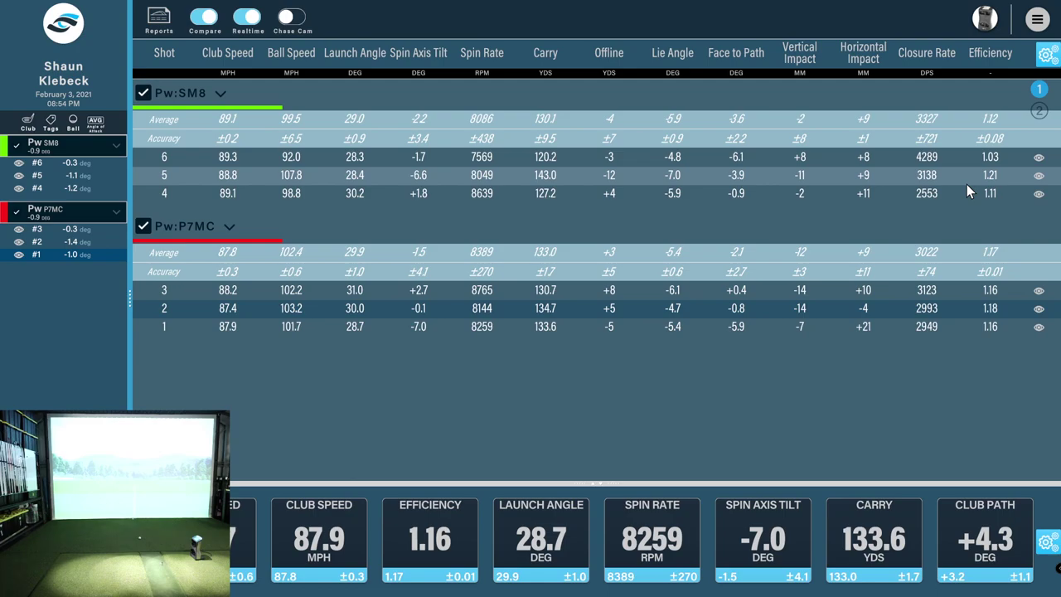
# Remove the Dynamic Loft, Face to Target, Efficiency, Club Path and Closure Rate columns.
pyautogui.click(1046, 55)
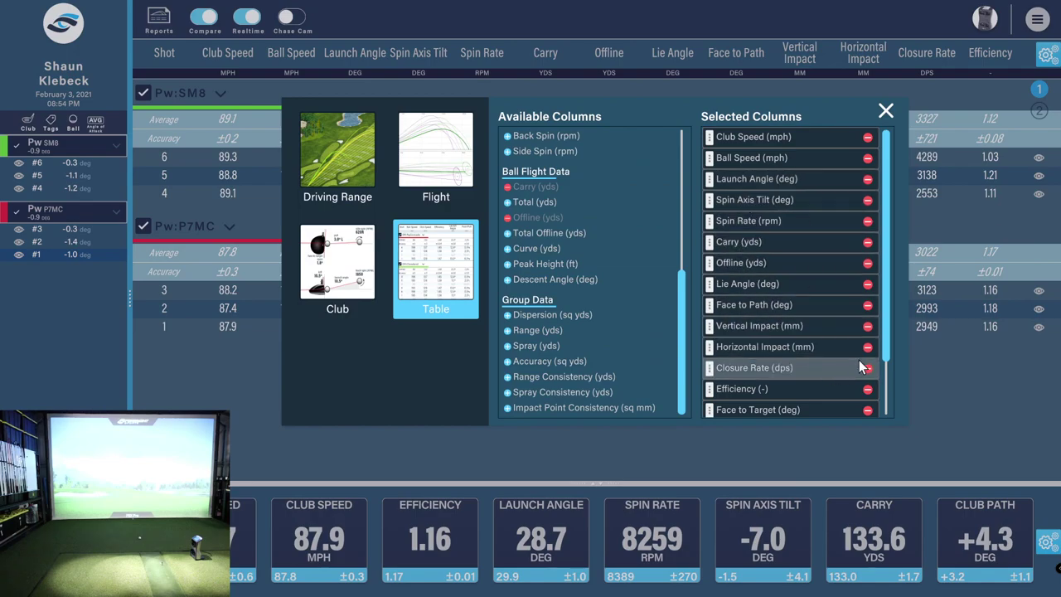
pyautogui.scroll(-3, 864, 386)
pyautogui.scroll(1, 868, 401)
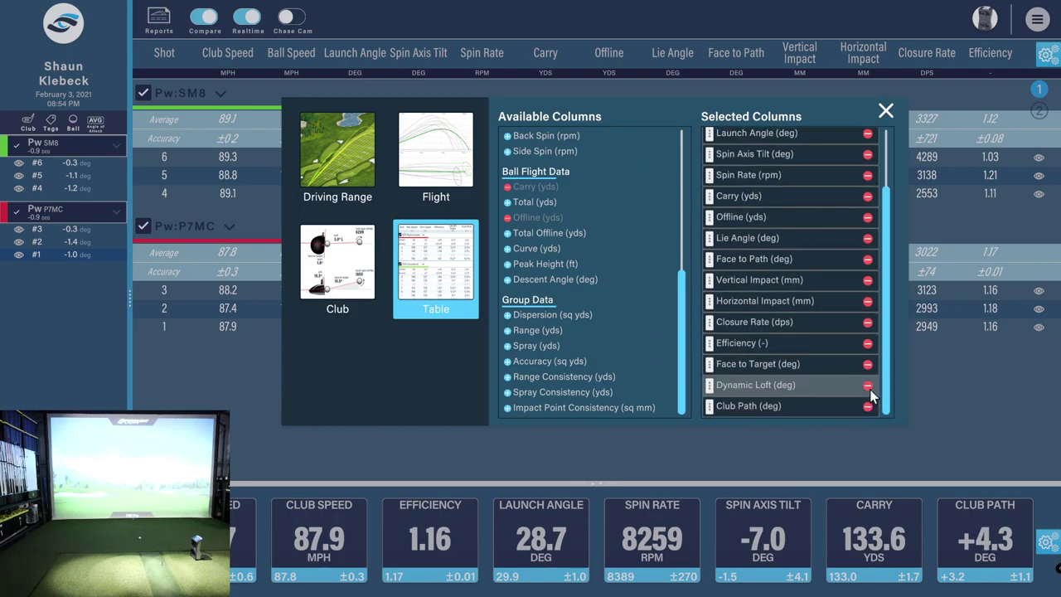
pyautogui.click(868, 386)
pyautogui.click(868, 387)
pyautogui.click(867, 386)
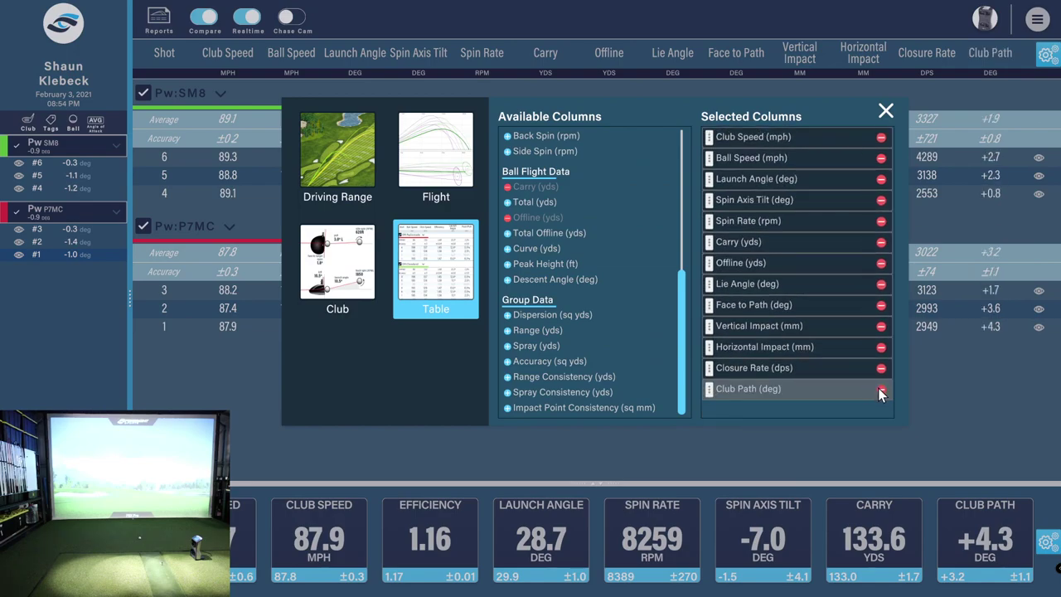
pyautogui.click(879, 388)
pyautogui.click(882, 368)
# Remove the Horizontal Impact, Vertical Impact, Face to Path, Lie Angle, Offline and Carry columns.
pyautogui.click(882, 347)
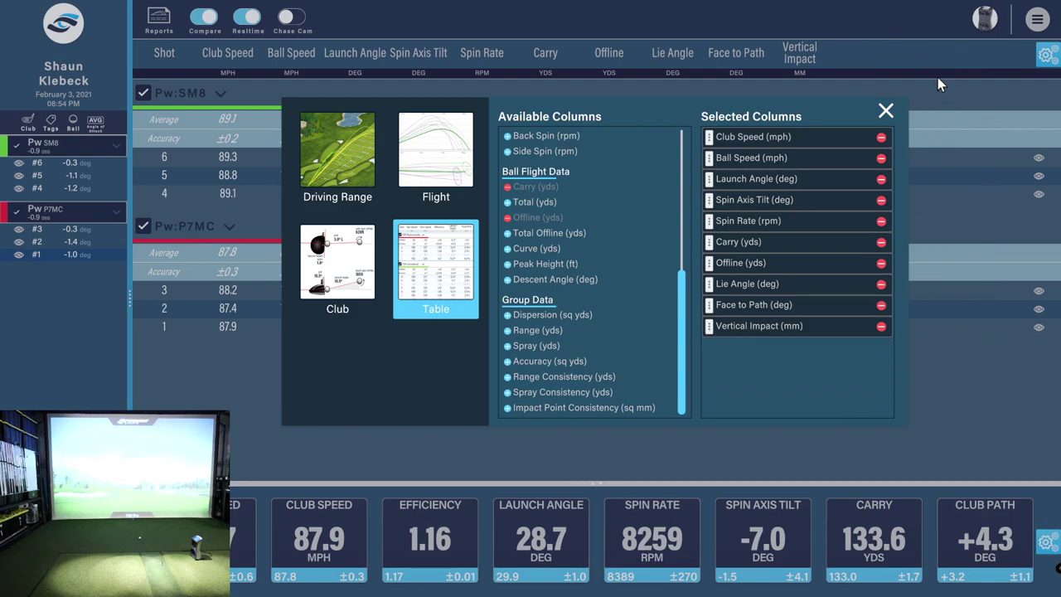
pyautogui.click(881, 326)
pyautogui.click(881, 305)
pyautogui.click(880, 285)
pyautogui.click(881, 263)
pyautogui.click(881, 242)
pyautogui.click(886, 110)
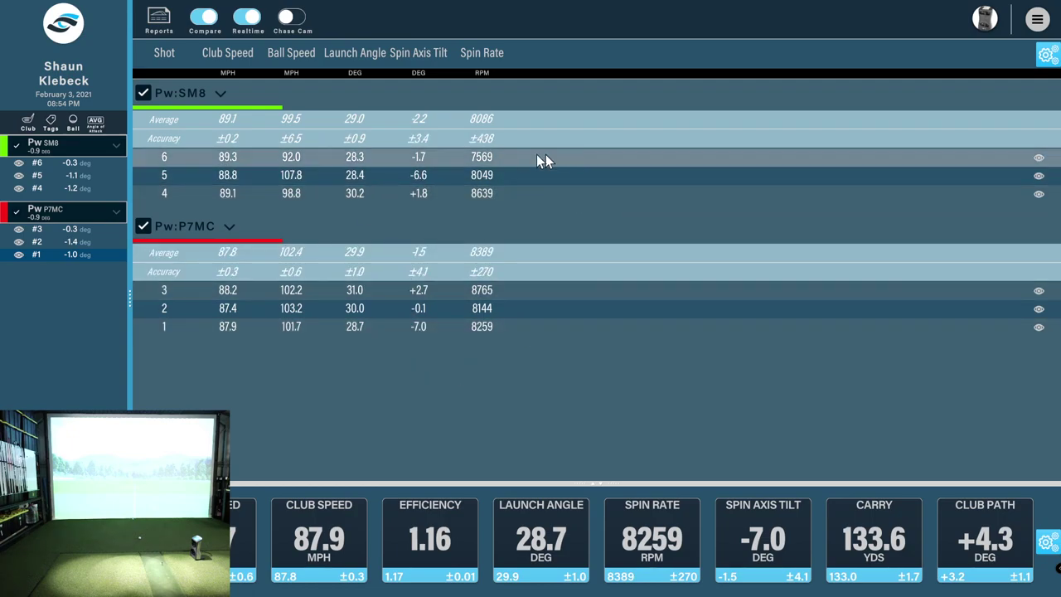
# Switch to the Club delivery view, leaving face angle measured relative to path.
pyautogui.click(1053, 53)
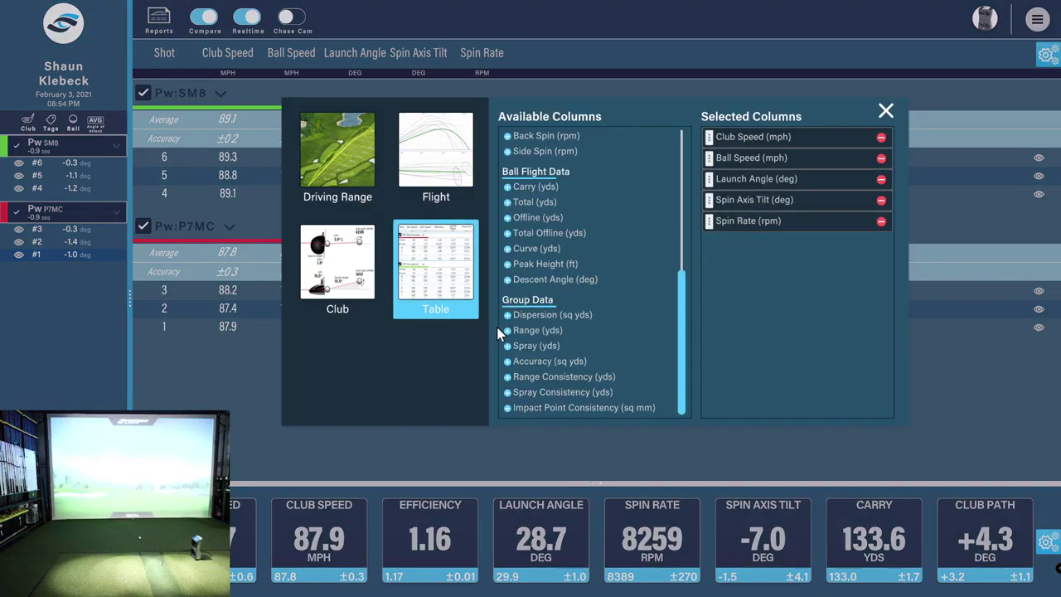
pyautogui.click(338, 276)
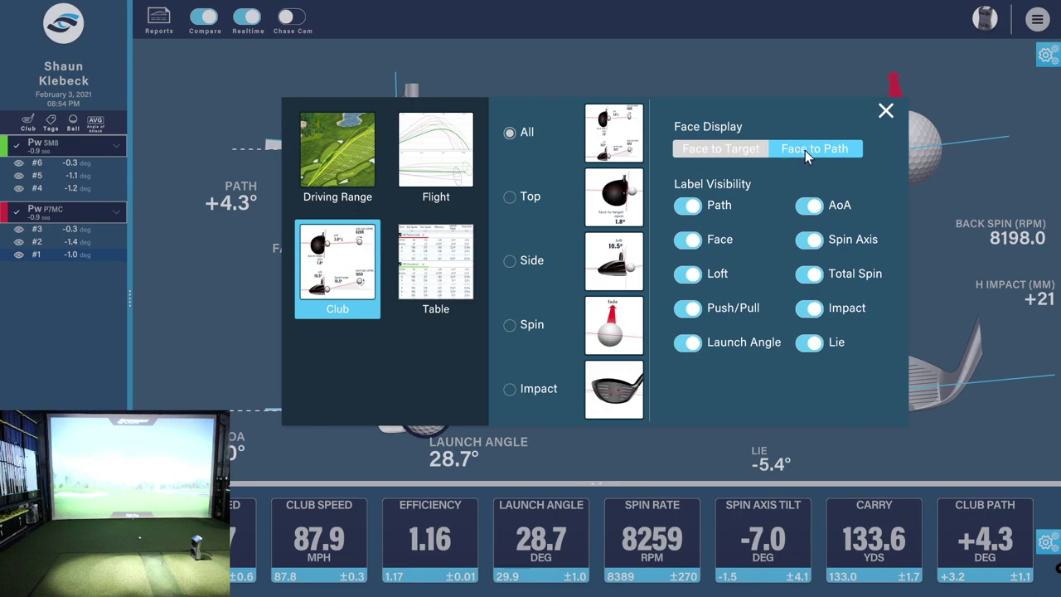
pyautogui.click(751, 154)
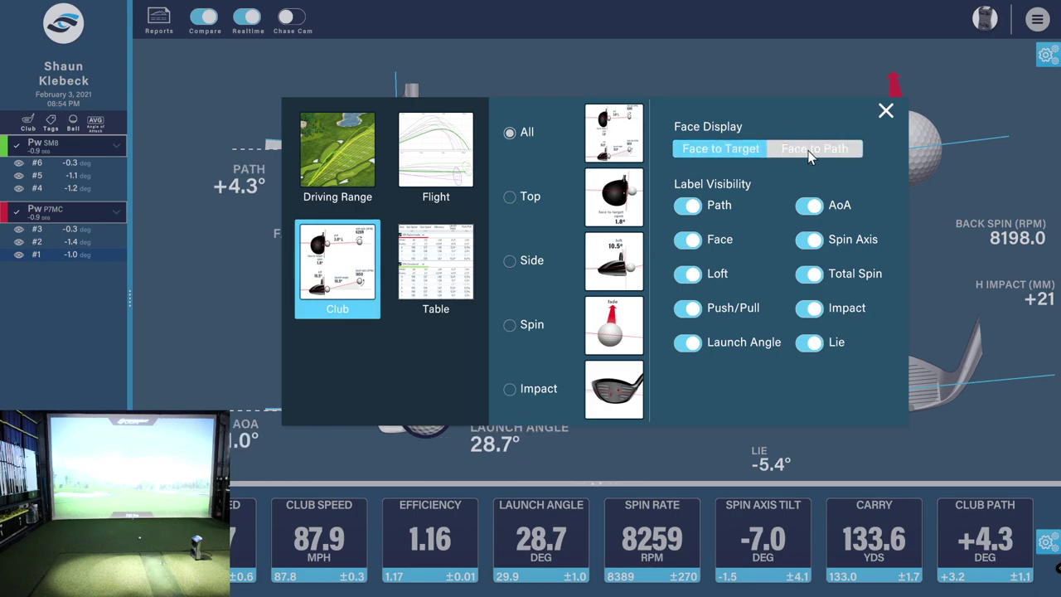
pyautogui.click(808, 158)
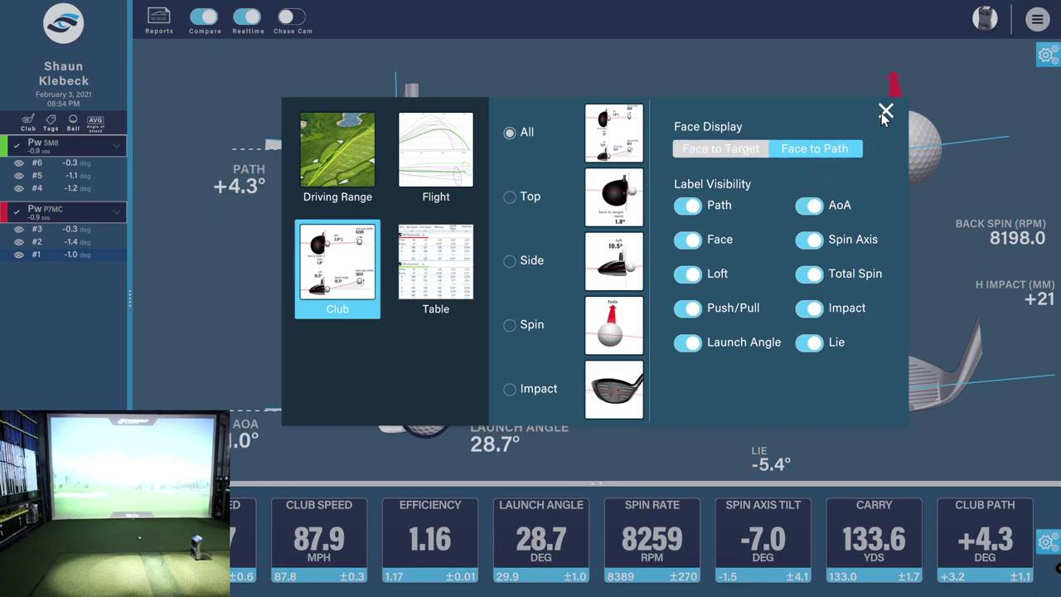
pyautogui.click(885, 112)
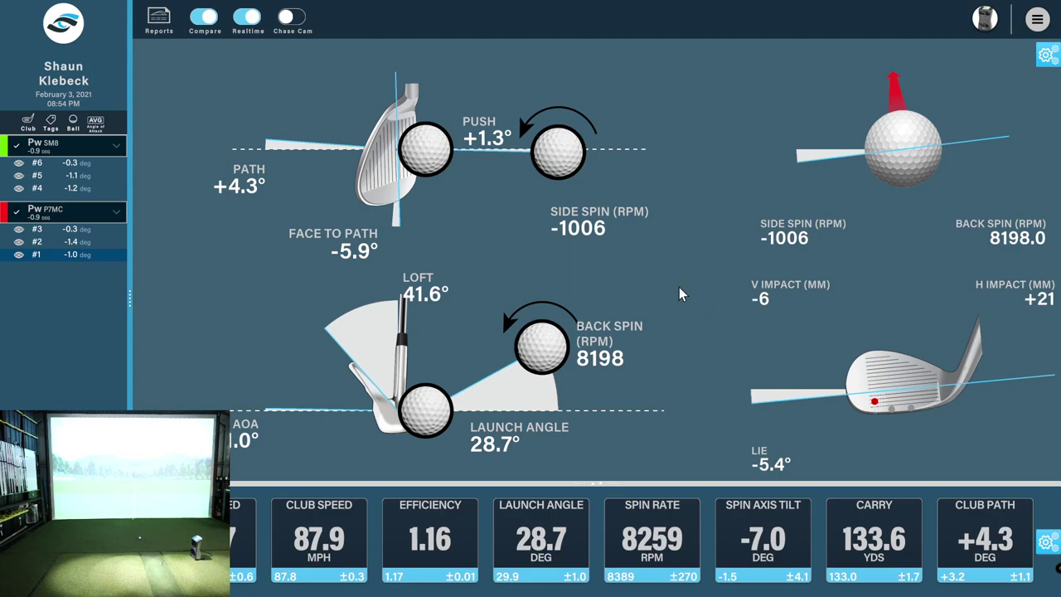
# Hide the Total Spin, Spin Axis, AoA, Face, Loft, Push/Pull, Launch Angle and Lie labels.
pyautogui.click(1047, 54)
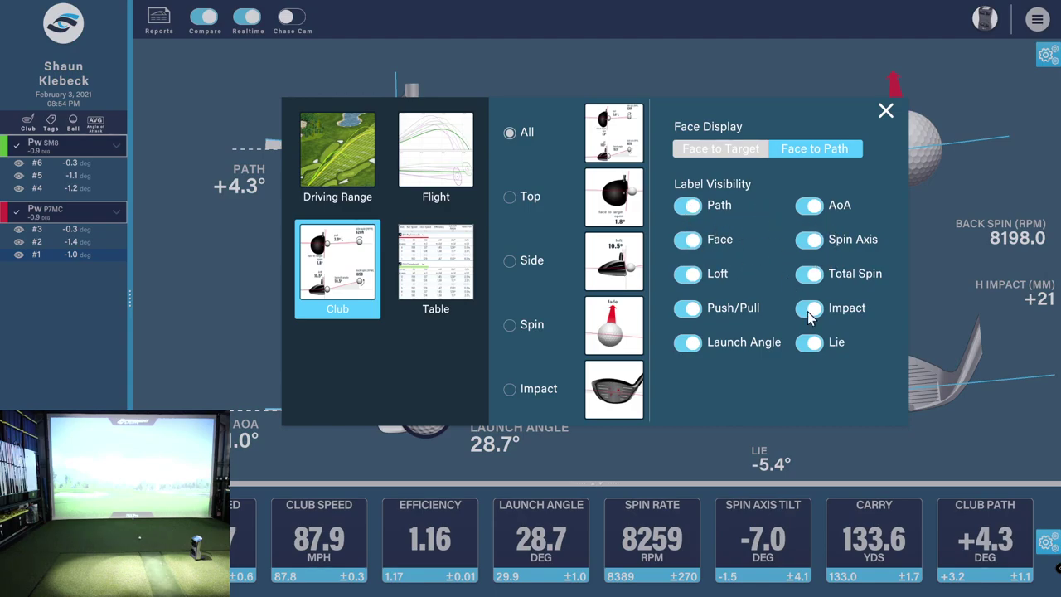
pyautogui.click(808, 278)
pyautogui.click(808, 242)
pyautogui.click(808, 208)
pyautogui.click(685, 239)
pyautogui.click(684, 273)
pyautogui.click(685, 309)
pyautogui.click(687, 342)
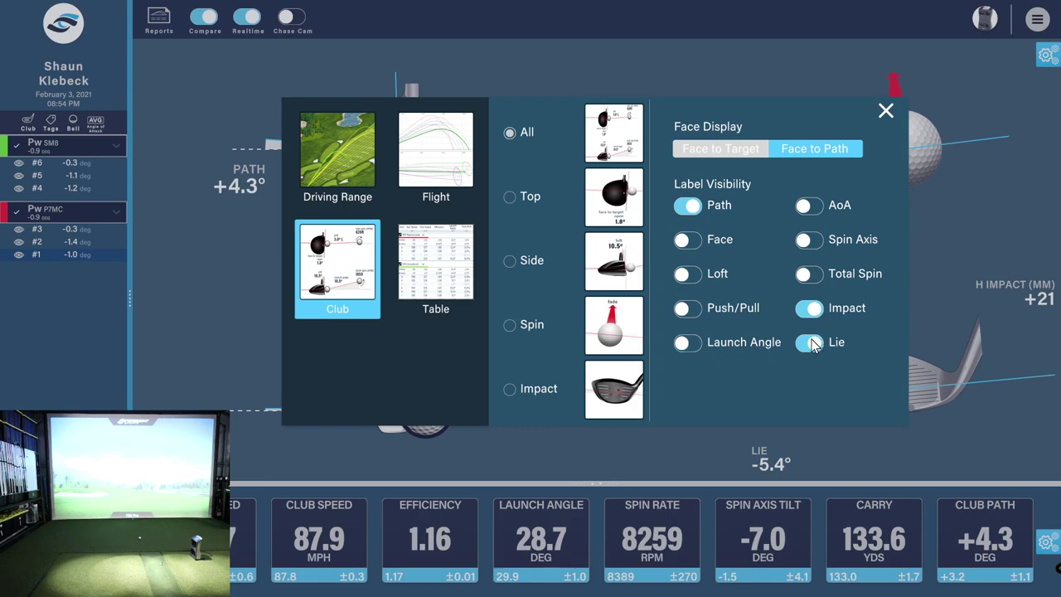
pyautogui.click(808, 342)
pyautogui.click(887, 113)
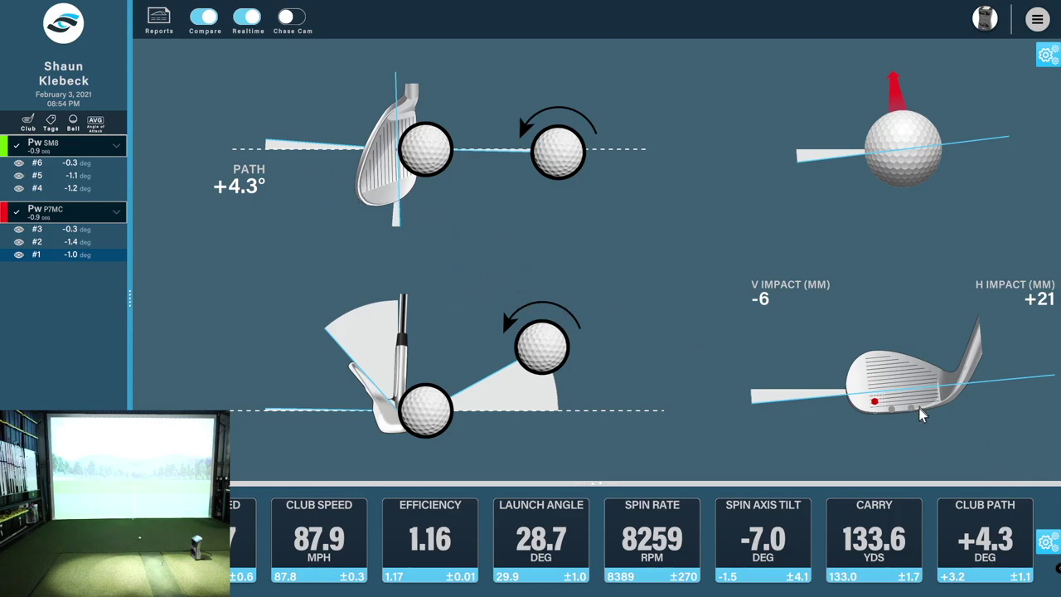
# Select P7MC shot #2, then SM8 shot #6 to display in the club view.
pyautogui.click(78, 241)
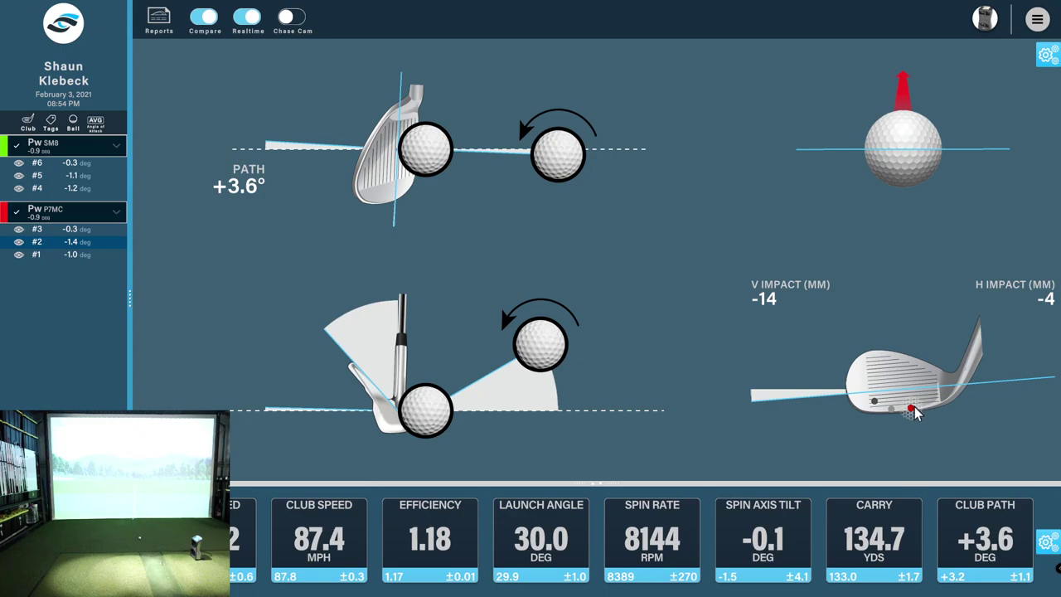
pyautogui.click(51, 166)
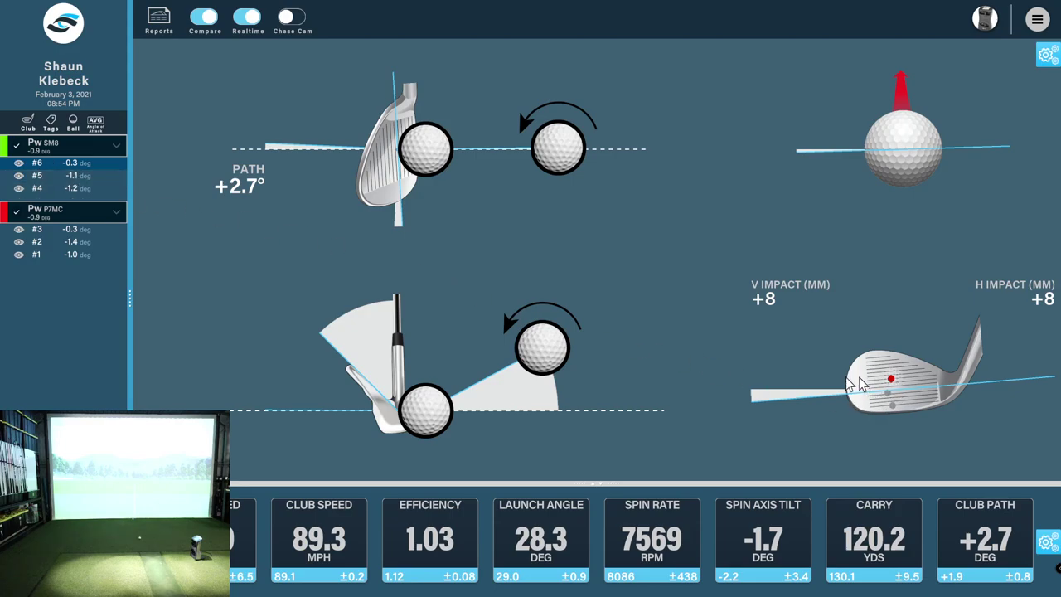
# Turn the Face, Loft, Push/Pull, Launch Angle, Lie, Total Spin, Spin Axis and AoA labels back on.
pyautogui.click(1045, 60)
pyautogui.click(688, 242)
pyautogui.click(689, 273)
pyautogui.click(689, 308)
pyautogui.click(692, 341)
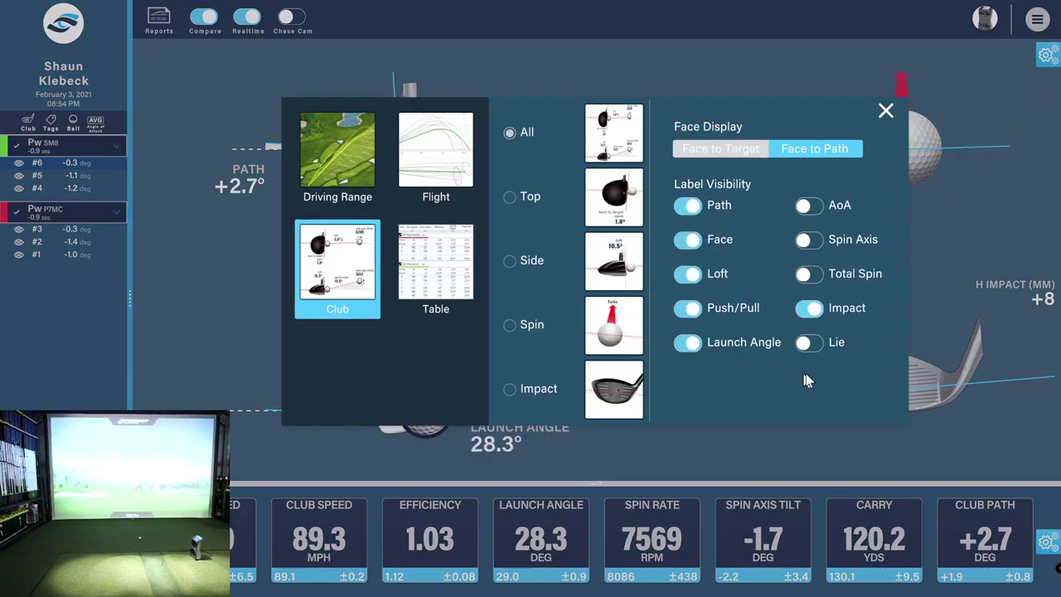
pyautogui.click(808, 342)
pyautogui.click(810, 275)
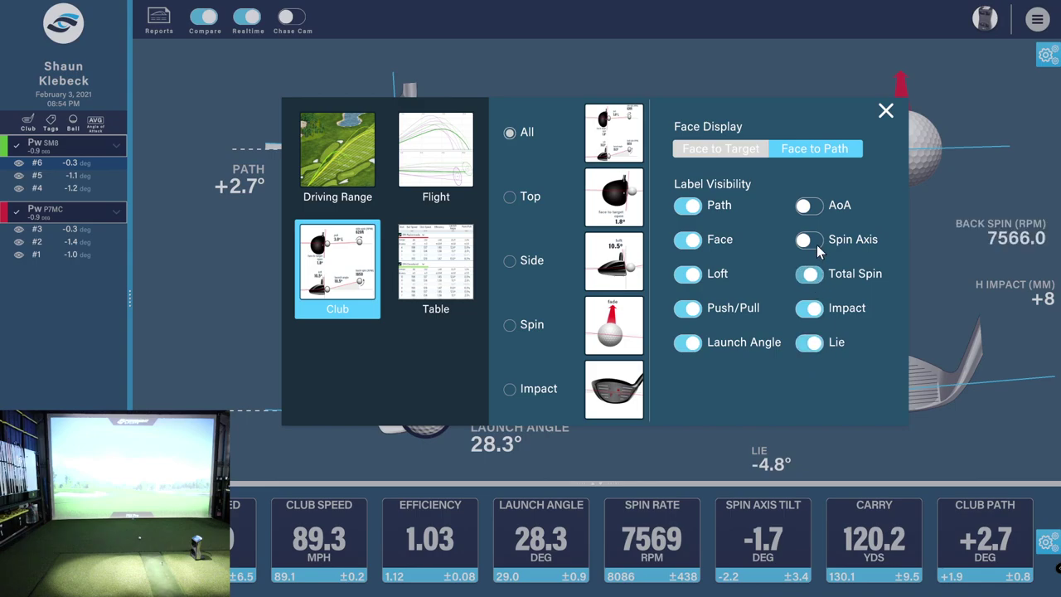
pyautogui.click(809, 240)
pyautogui.click(810, 205)
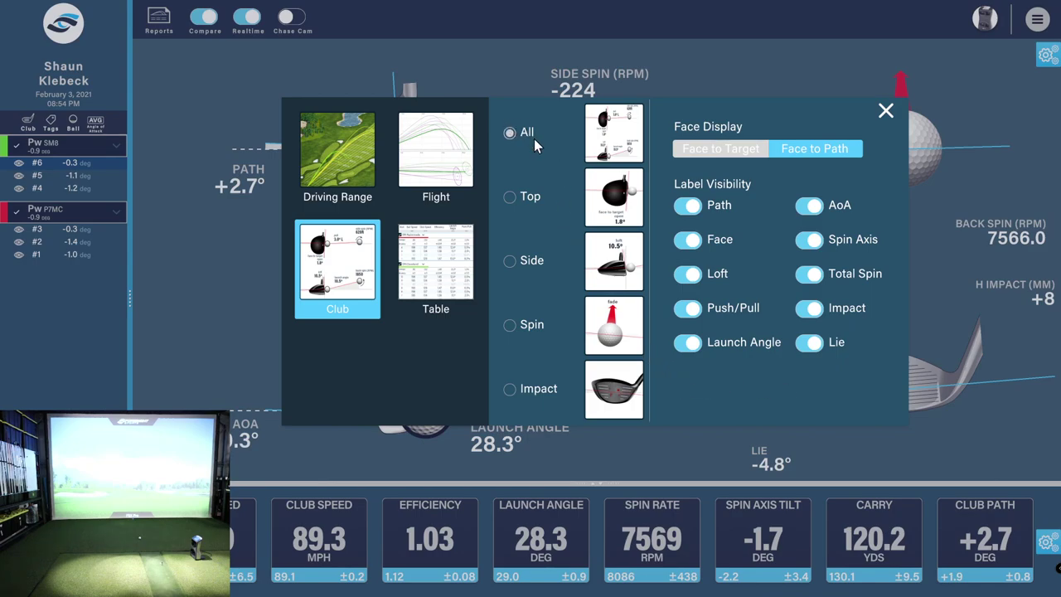
# Preview the Top panel alone, then the Impact panel alone, then show all panels again.
pyautogui.click(508, 196)
pyautogui.click(883, 112)
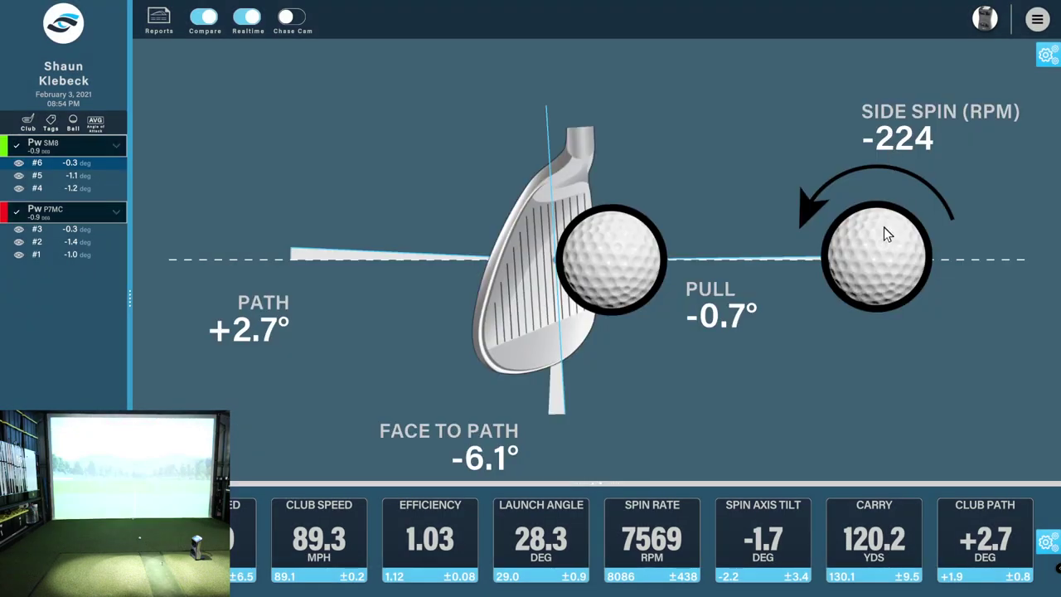
pyautogui.click(1045, 63)
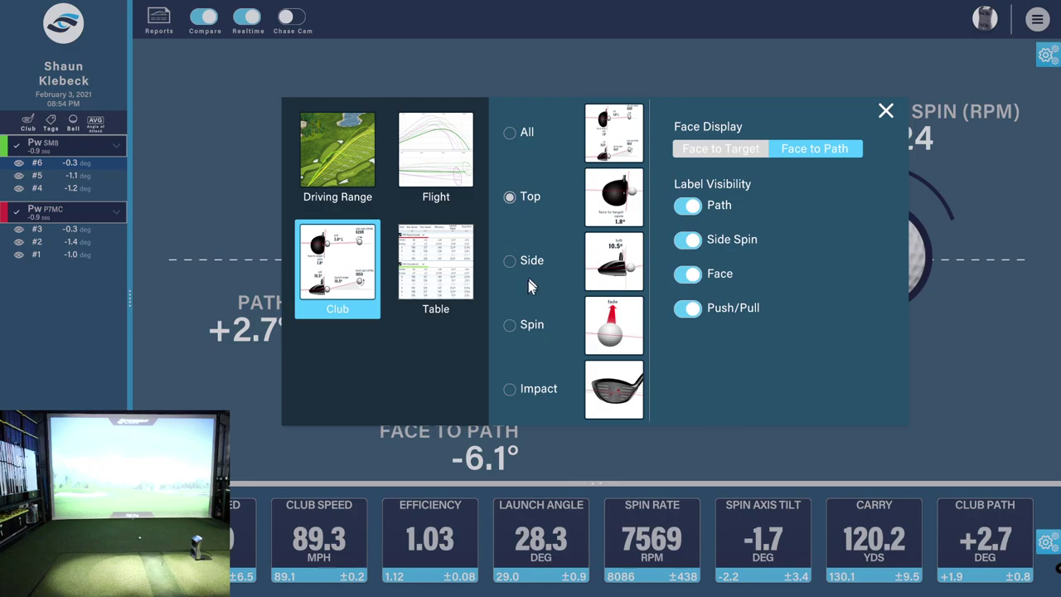
pyautogui.click(508, 389)
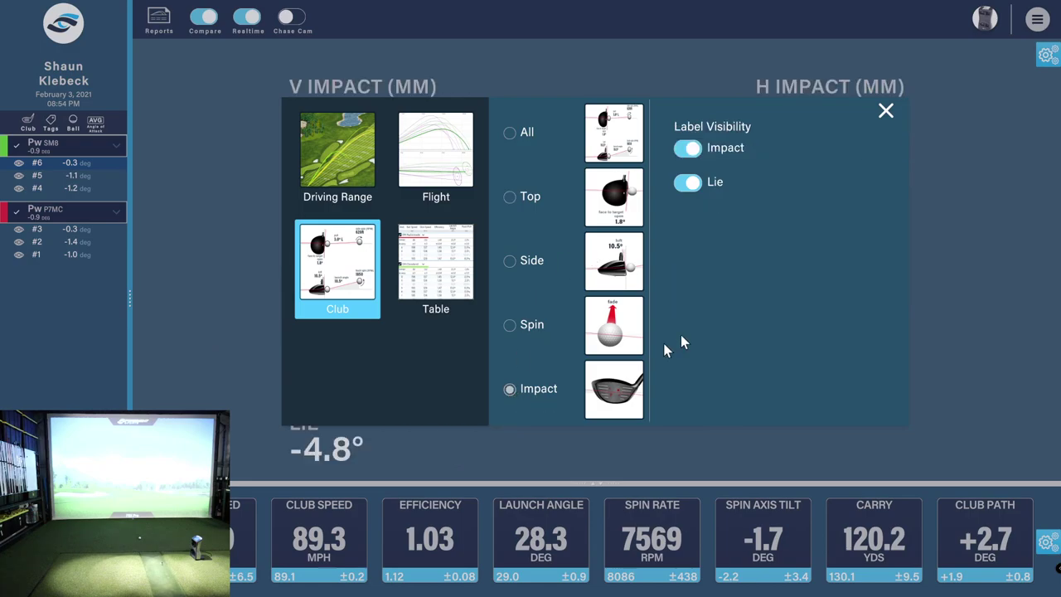
pyautogui.click(885, 111)
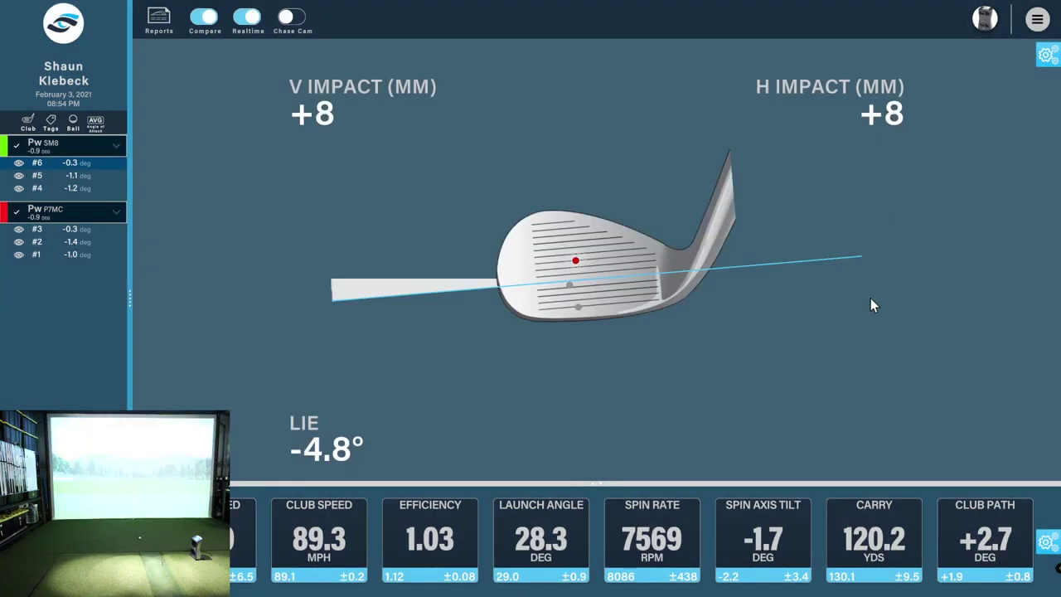
pyautogui.click(1046, 55)
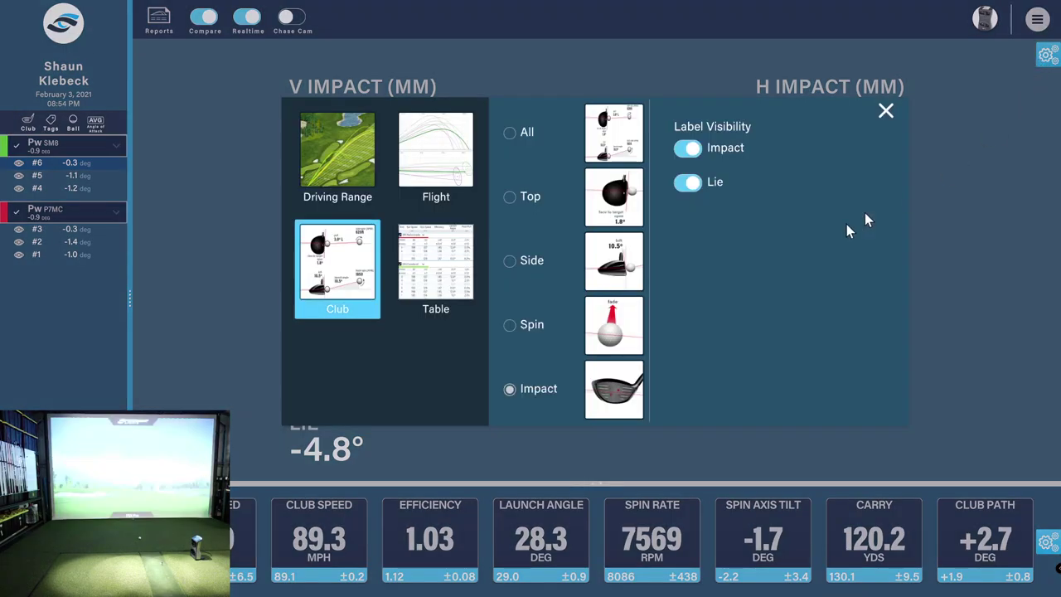
pyautogui.click(514, 132)
pyautogui.click(883, 110)
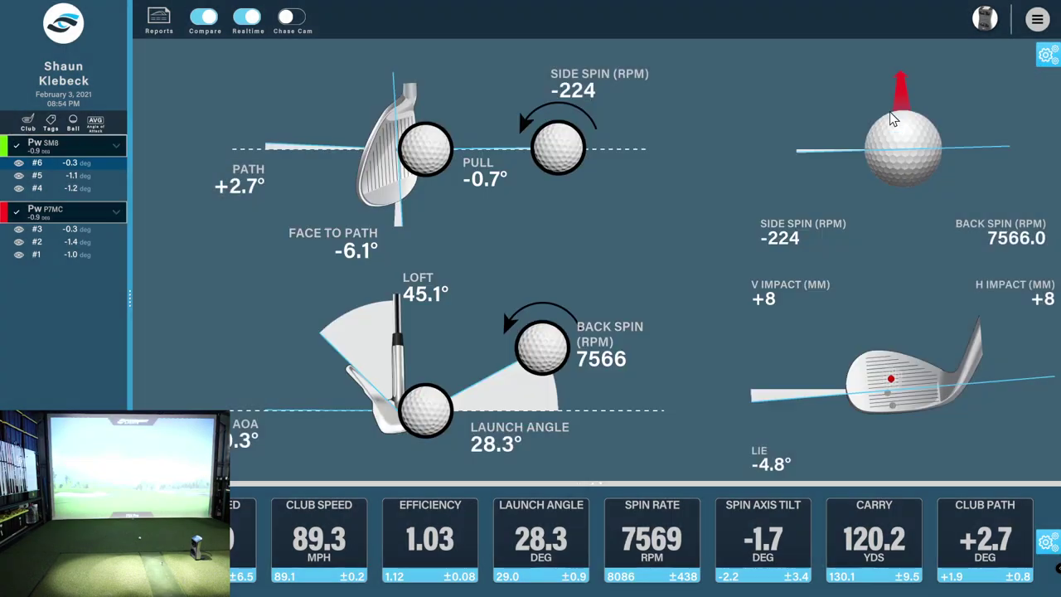
# Open the Club Fitting Report preview and zoom it from 129% to 150%.
pyautogui.click(159, 25)
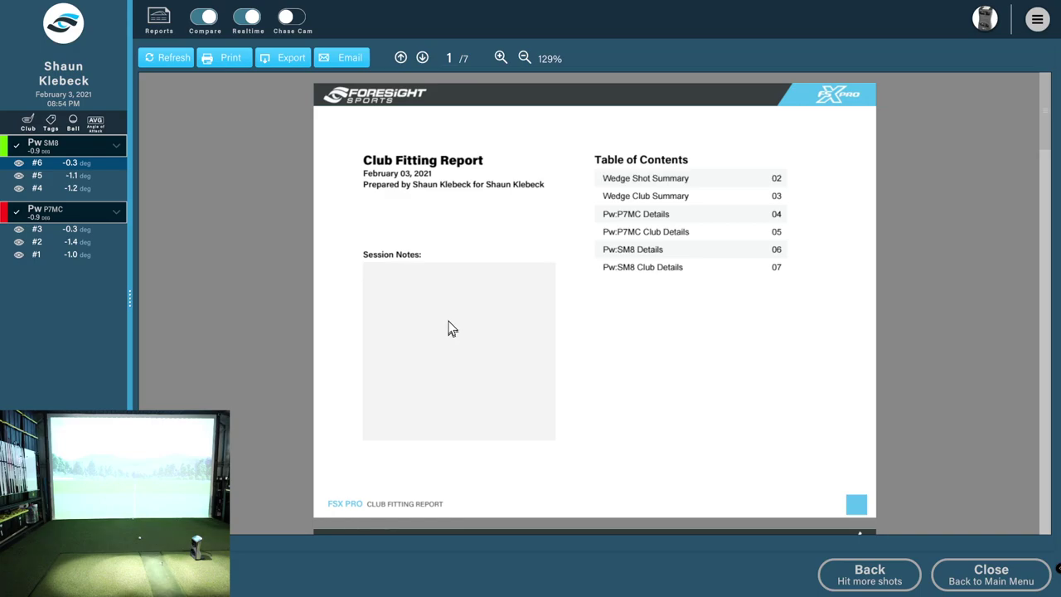
pyautogui.click(500, 58)
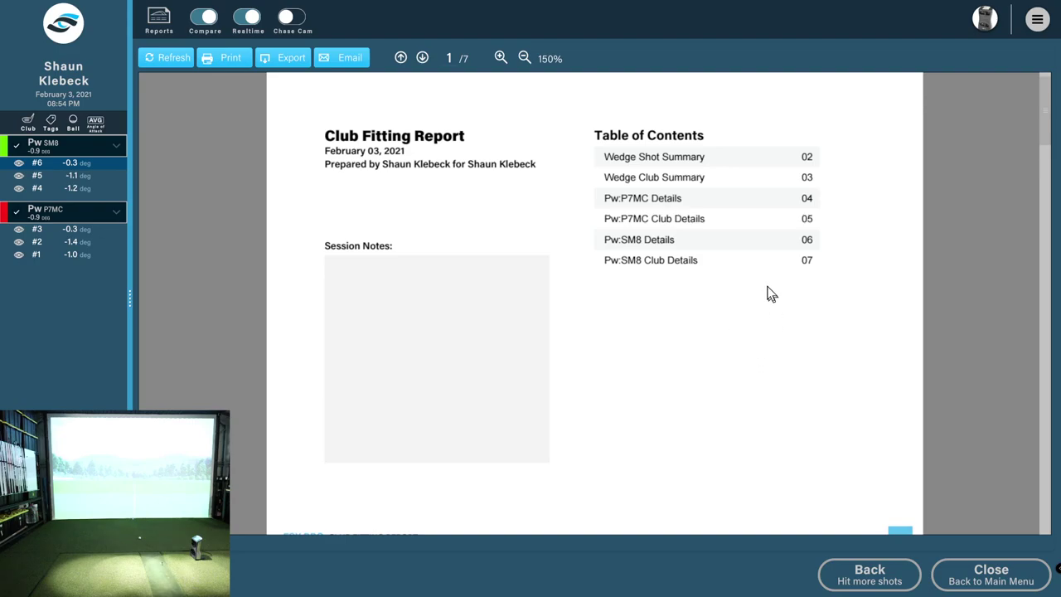
pyautogui.scroll(-5, 765, 295)
# Scroll the report past the Wedge Club Summary table to the Pw P7MC details page.
pyautogui.scroll(-1, 743, 297)
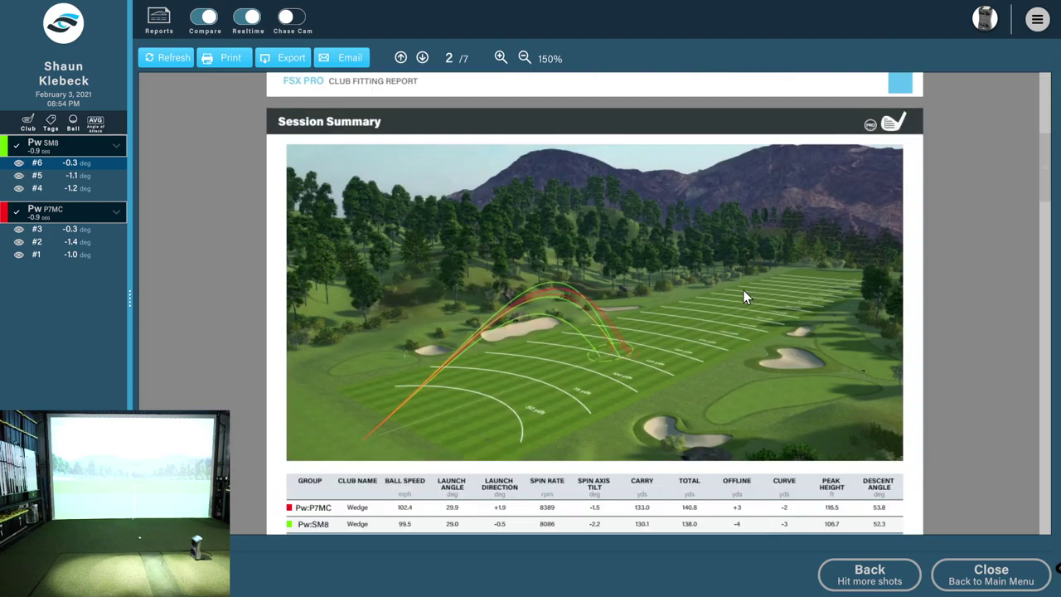
pyautogui.scroll(-1, 744, 297)
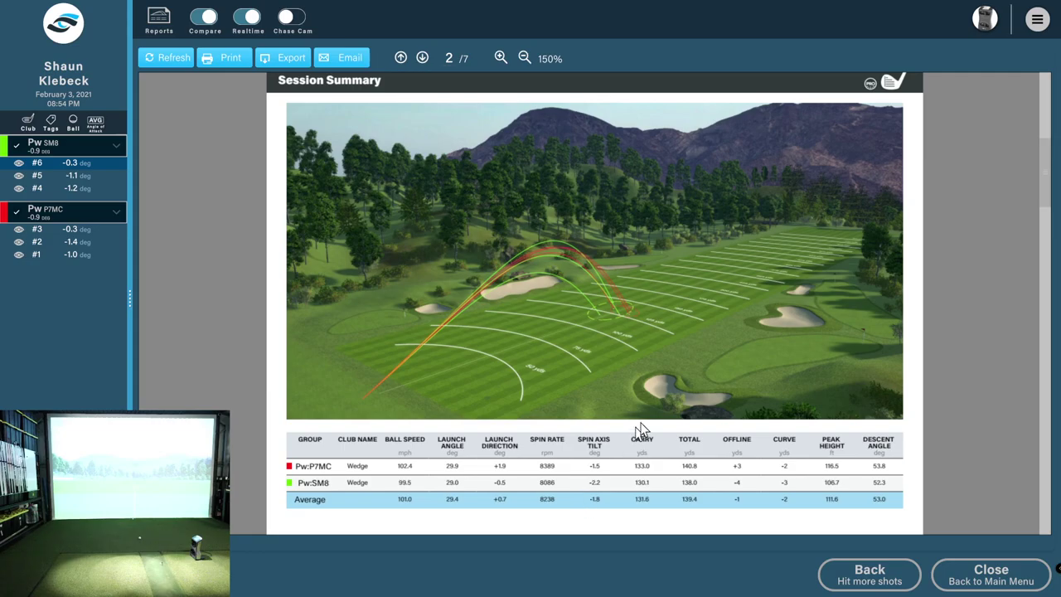
pyautogui.scroll(-1, 638, 421)
pyautogui.scroll(-8, 638, 421)
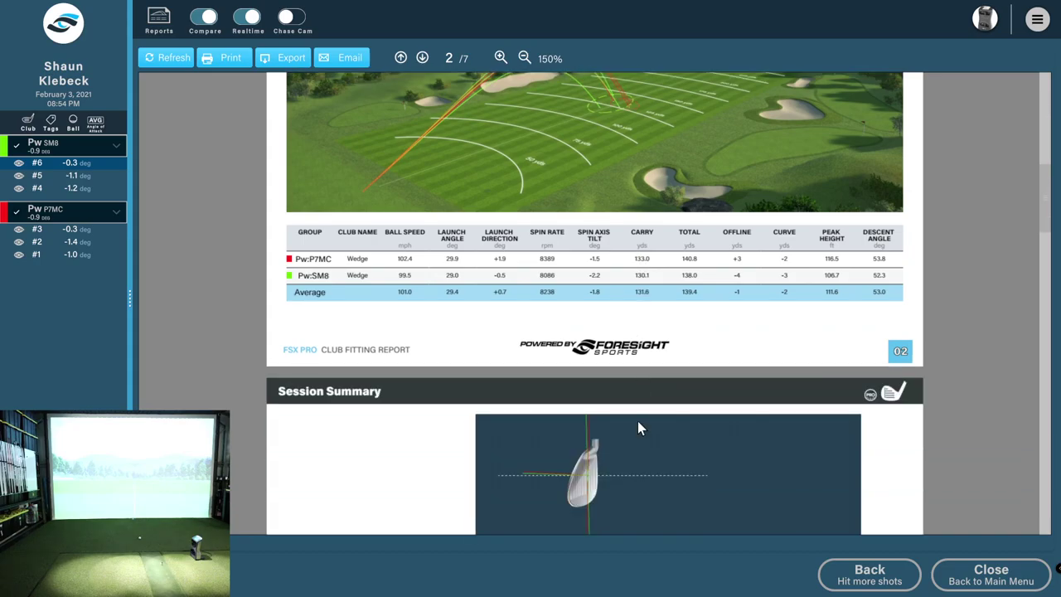
pyautogui.scroll(-1, 638, 421)
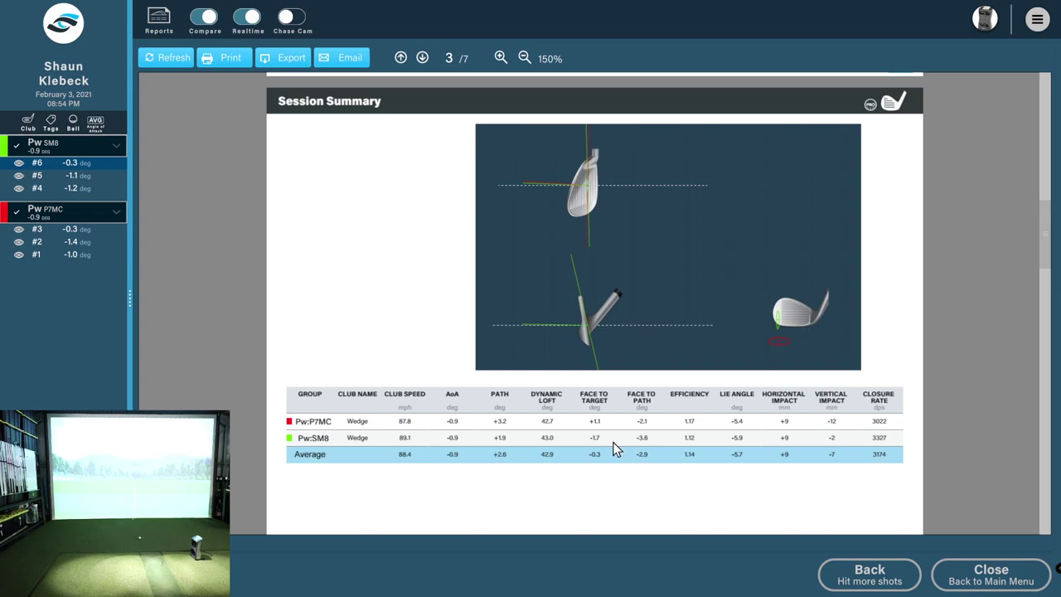
pyautogui.scroll(-4, 613, 448)
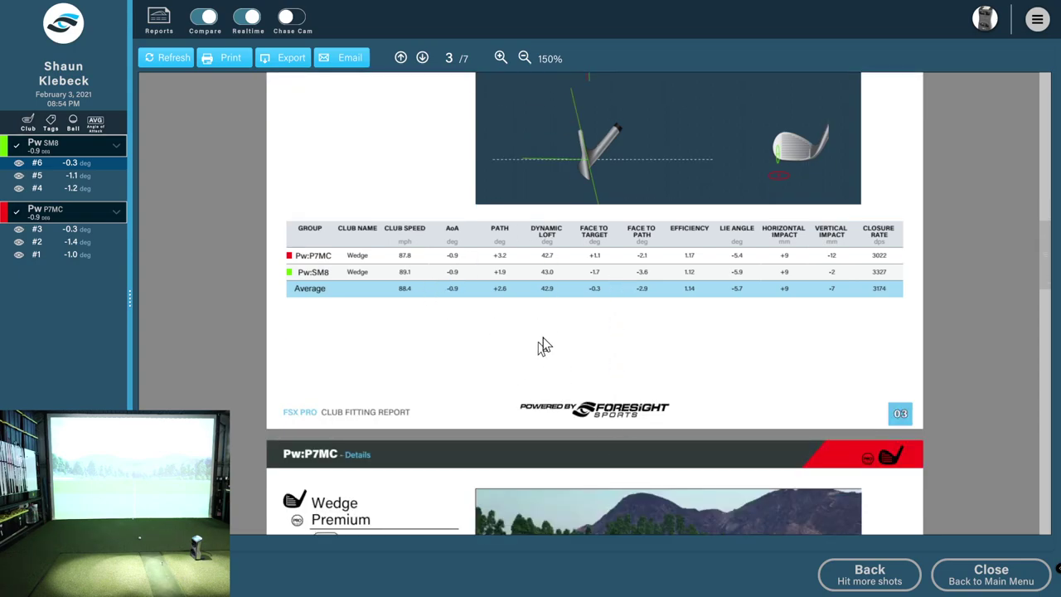
pyautogui.scroll(-7, 554, 346)
pyautogui.scroll(-2, 556, 357)
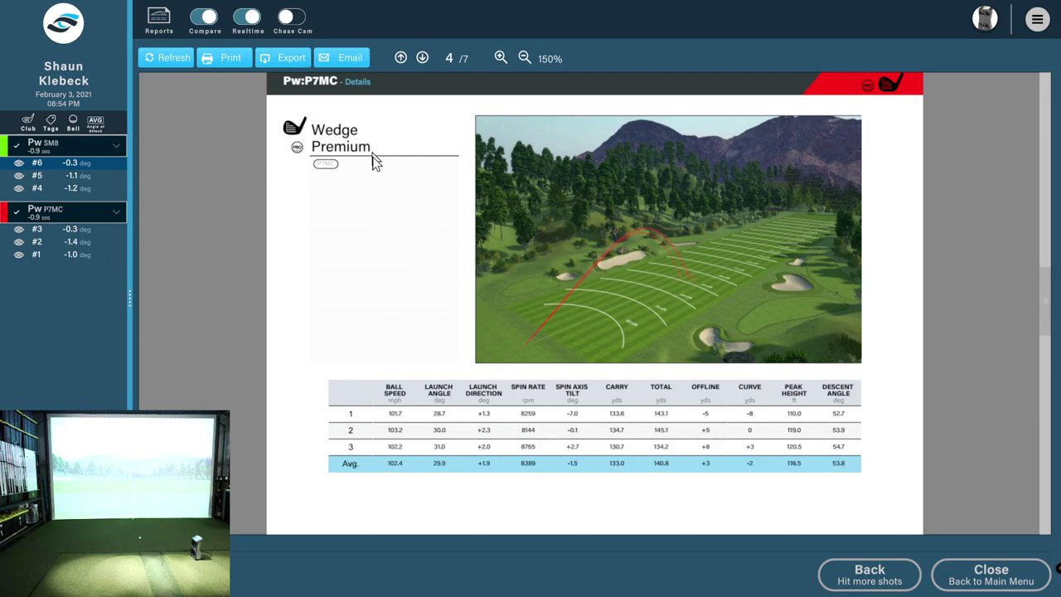
pyautogui.scroll(-1, 403, 297)
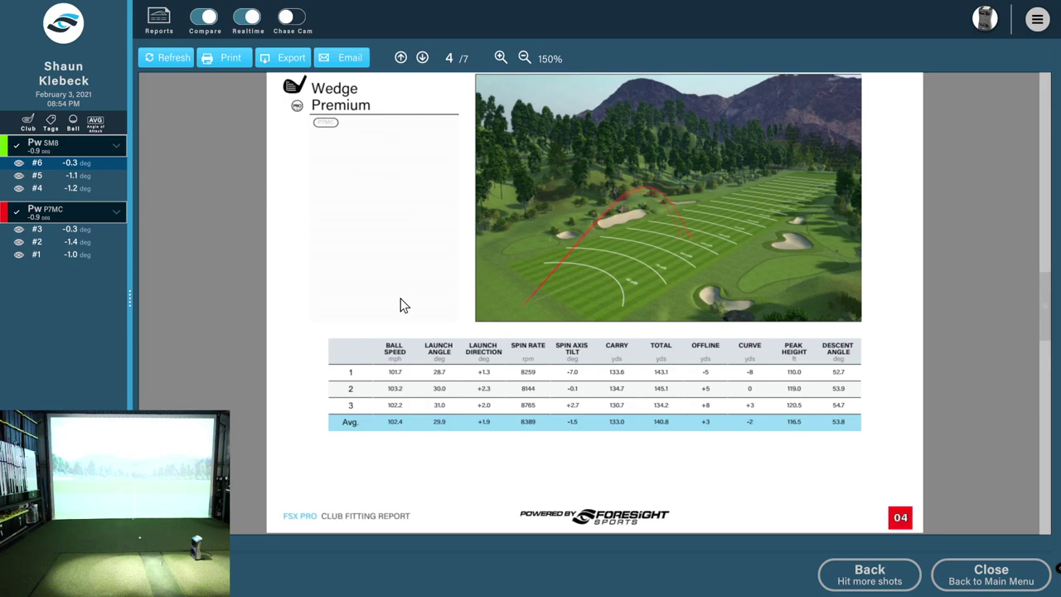
pyautogui.scroll(-5, 403, 305)
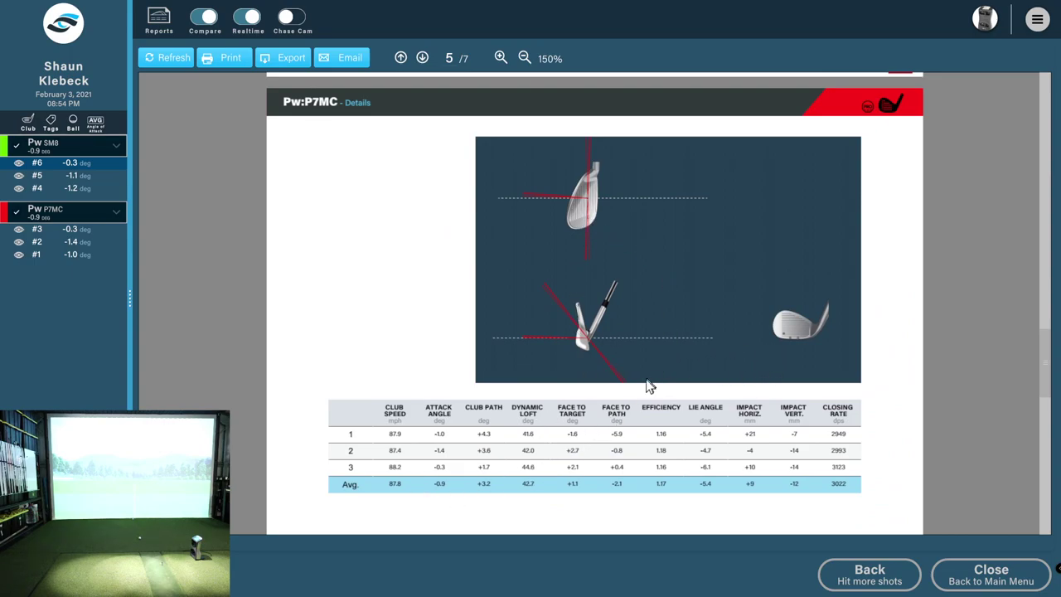
pyautogui.scroll(-8, 630, 411)
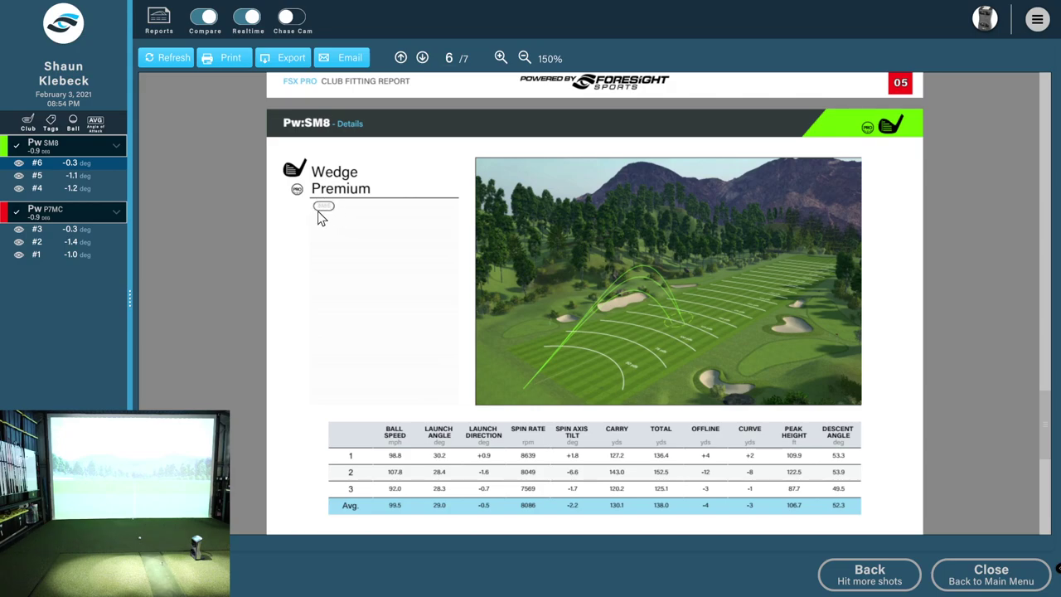
pyautogui.scroll(-2, 418, 353)
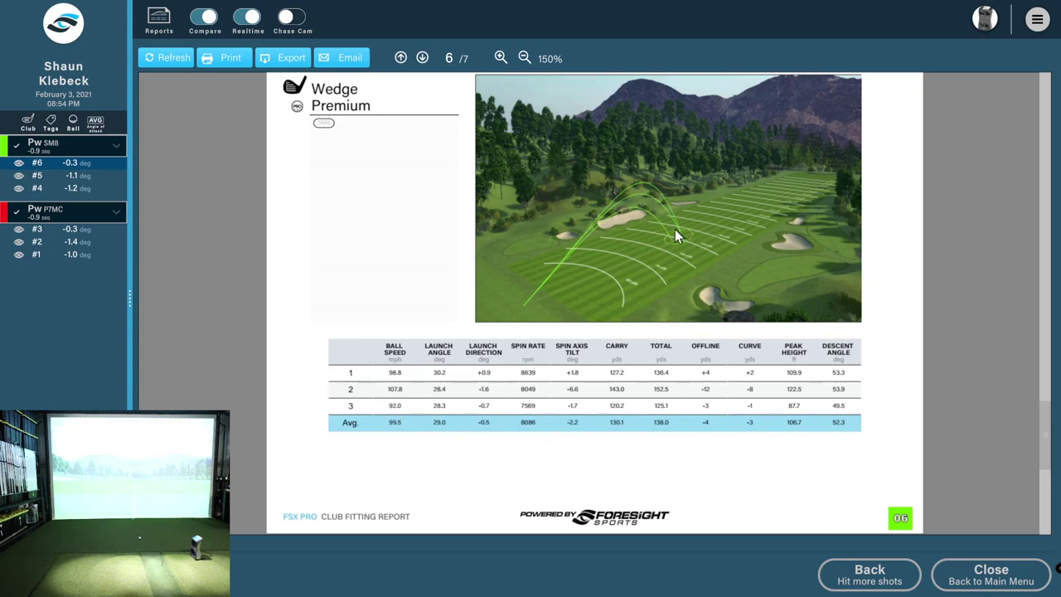
pyautogui.scroll(-1, 672, 257)
pyautogui.scroll(2, 692, 265)
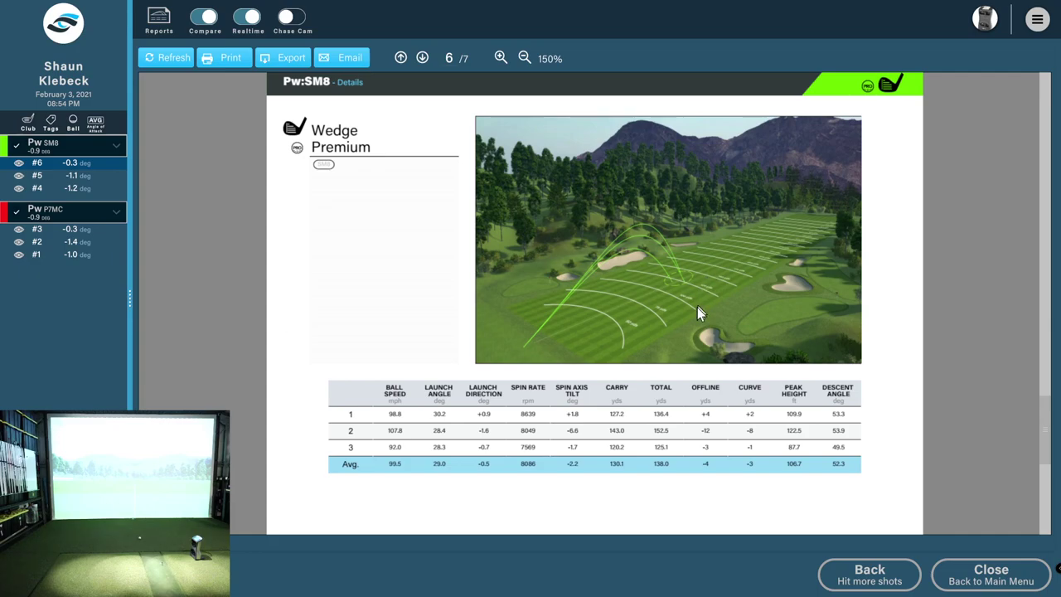
pyautogui.scroll(-8, 653, 269)
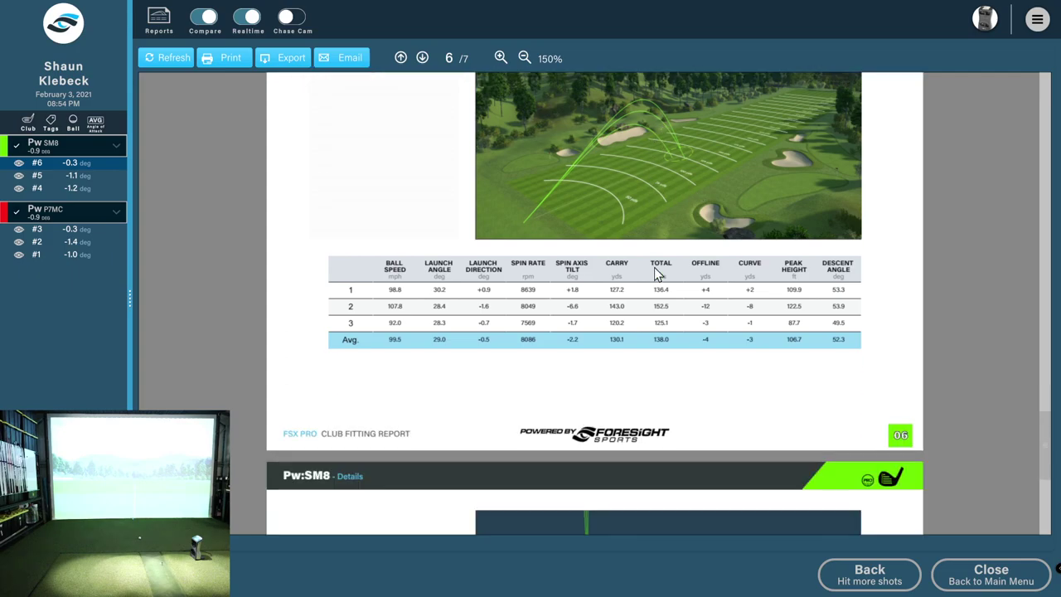
pyautogui.scroll(-4, 653, 269)
pyautogui.scroll(4, 373, 191)
pyautogui.scroll(-3, 406, 277)
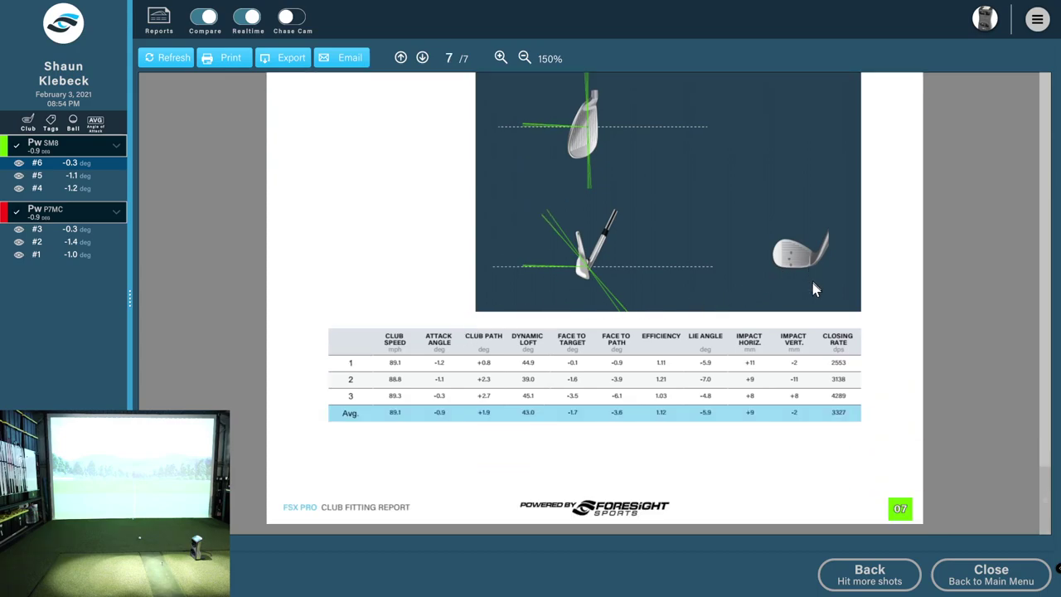
pyautogui.scroll(20, 781, 292)
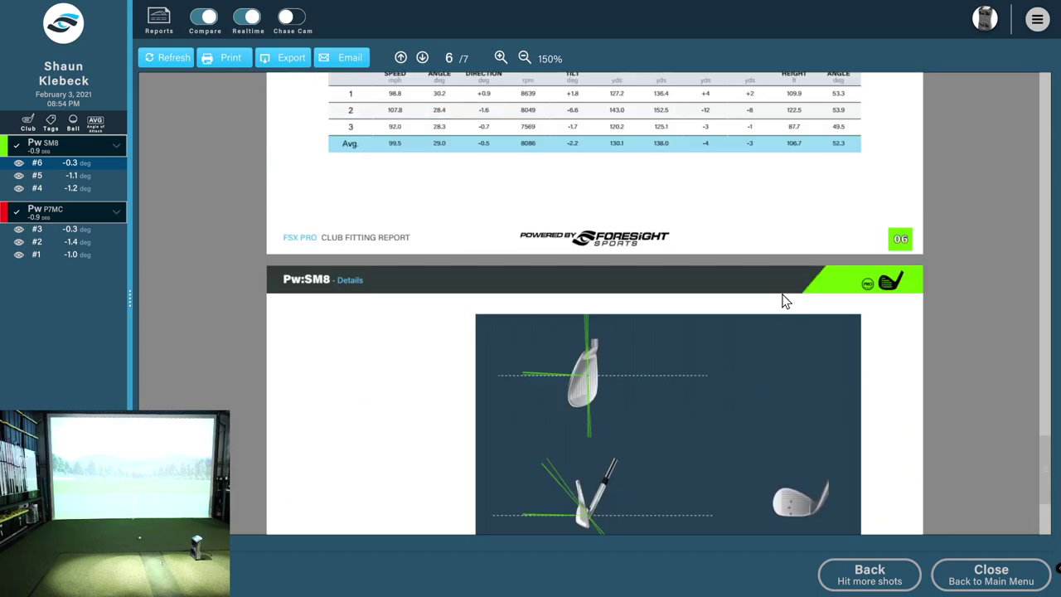
# Scroll to the Session Summary page and magnify its shot trajectories, then zoom back out.
pyautogui.scroll(20, 781, 288)
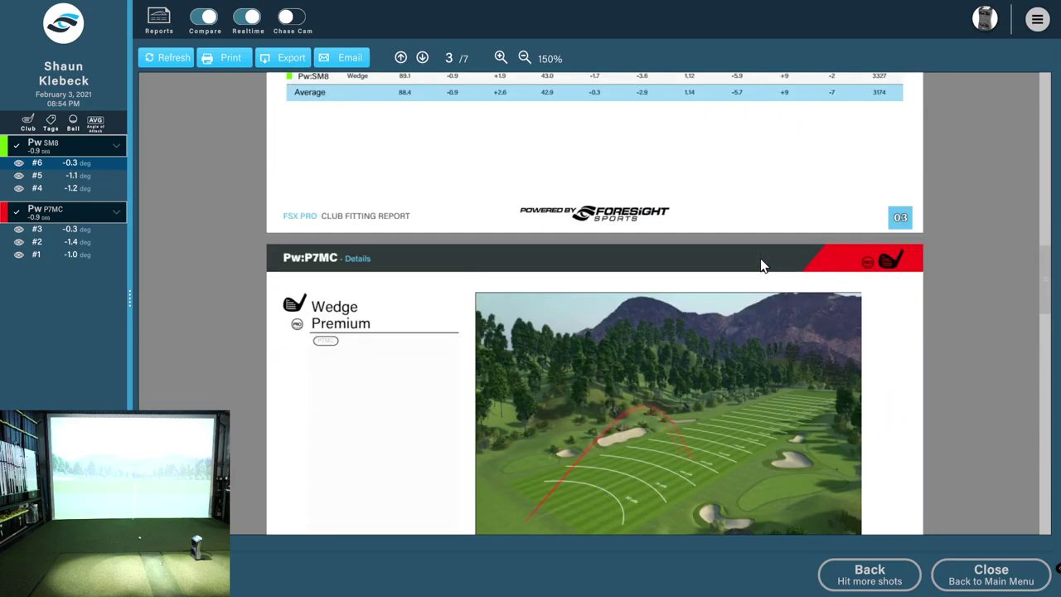
pyautogui.scroll(10, 749, 233)
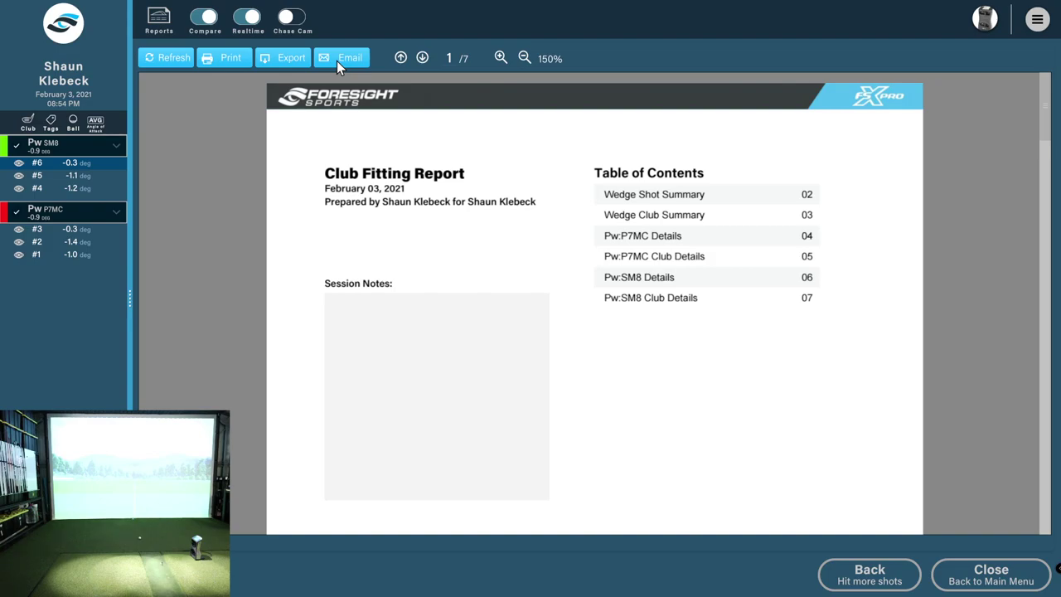
pyautogui.scroll(-5, 656, 351)
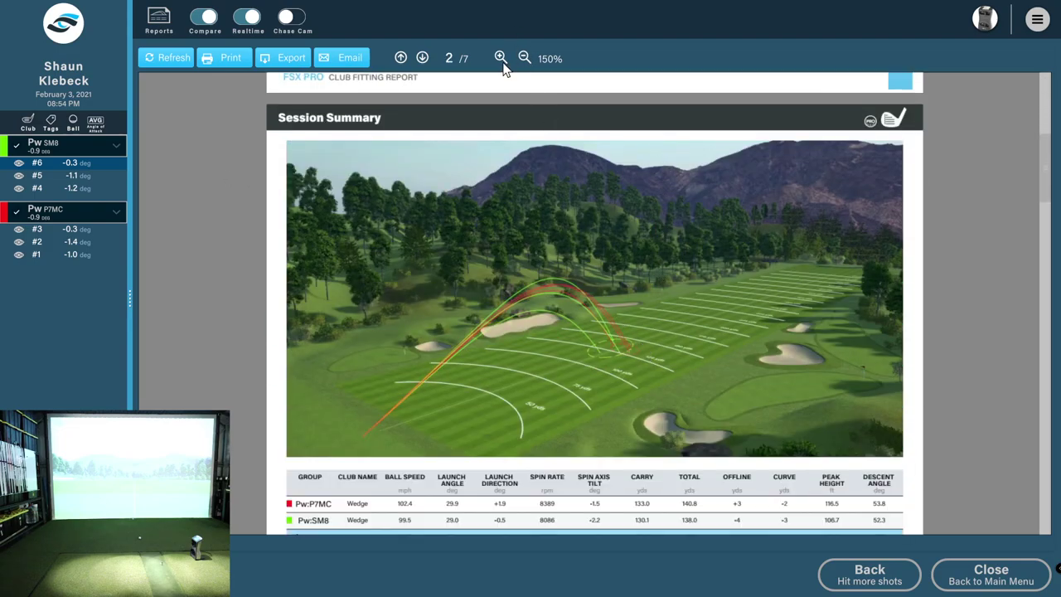
pyautogui.click(501, 57)
pyautogui.click(501, 57)
pyautogui.click(501, 57)
pyautogui.click(500, 57)
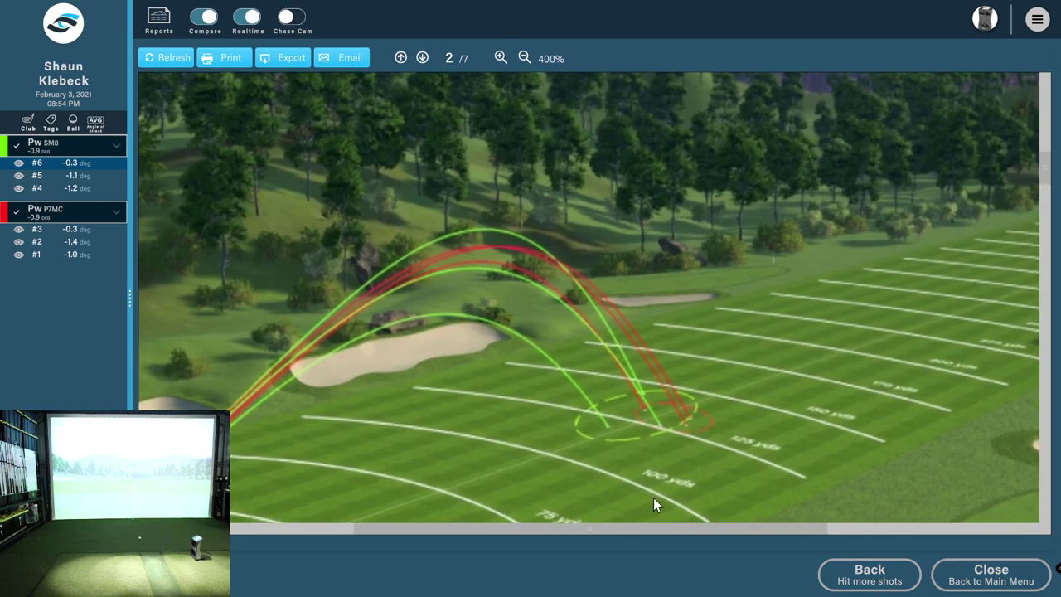
pyautogui.click(523, 57)
pyautogui.click(523, 58)
pyautogui.click(523, 57)
# Magnify the Session Summary table to reveal the PEAK HEIGHT column, then return to page 1.
pyautogui.scroll(-3, 555, 348)
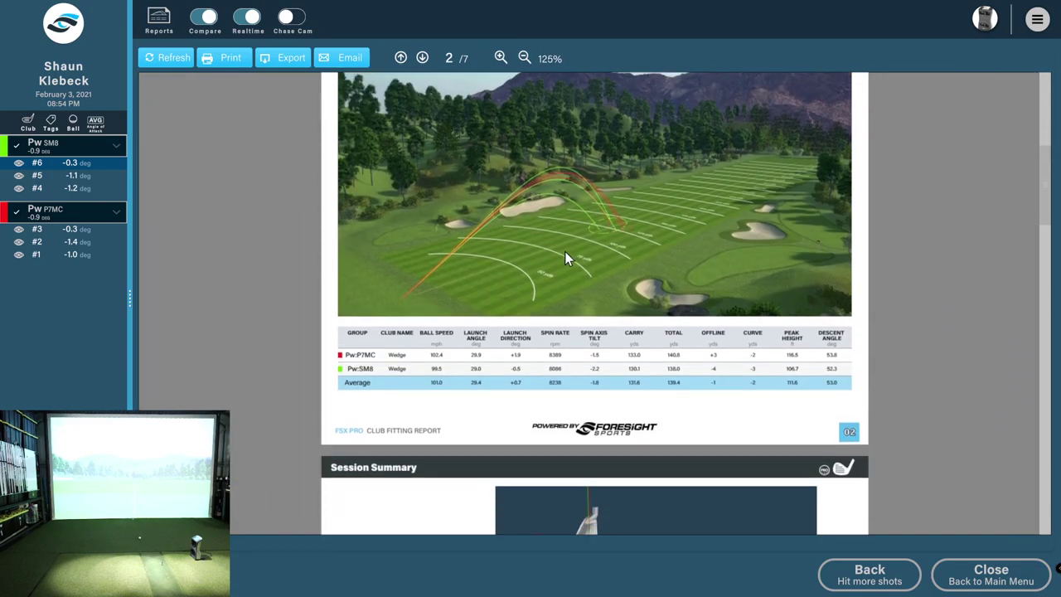
pyautogui.click(500, 57)
pyautogui.click(501, 57)
pyautogui.click(500, 58)
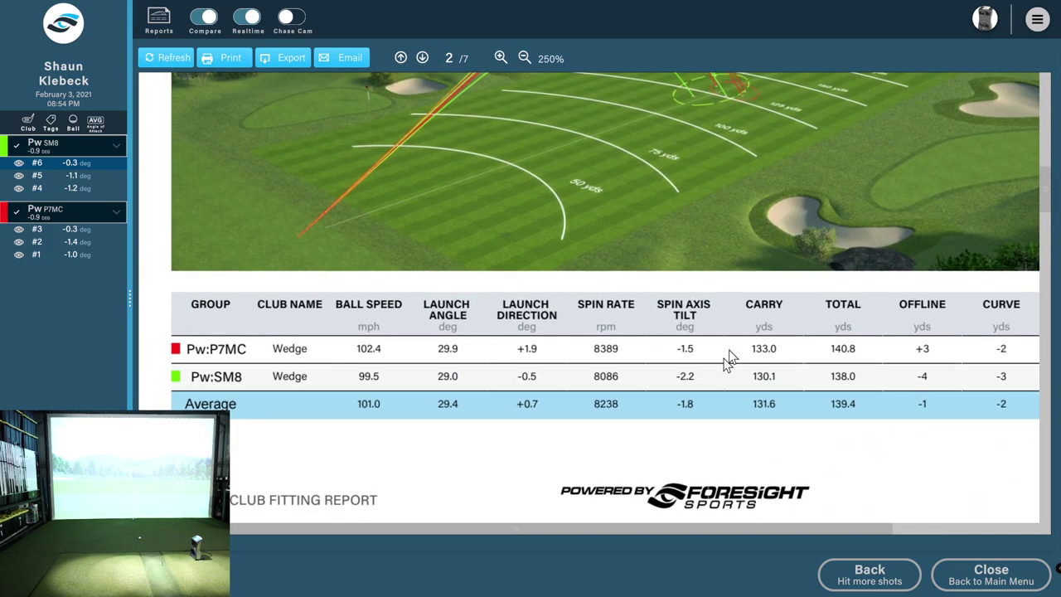
pyautogui.moveTo(702, 401); pyautogui.dragTo(636, 378)
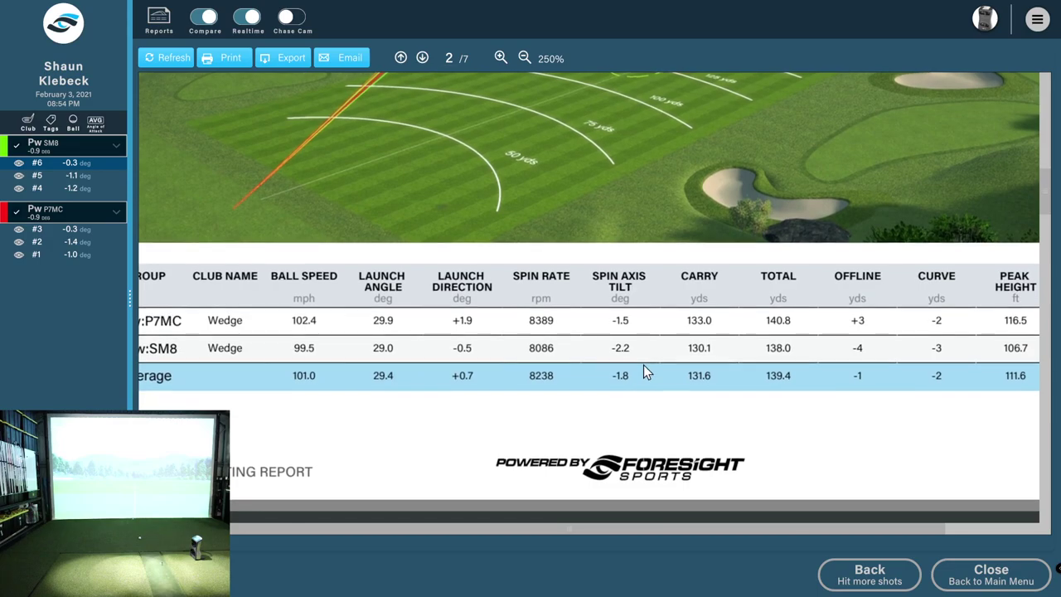
pyautogui.click(524, 57)
pyautogui.click(524, 58)
pyautogui.click(524, 57)
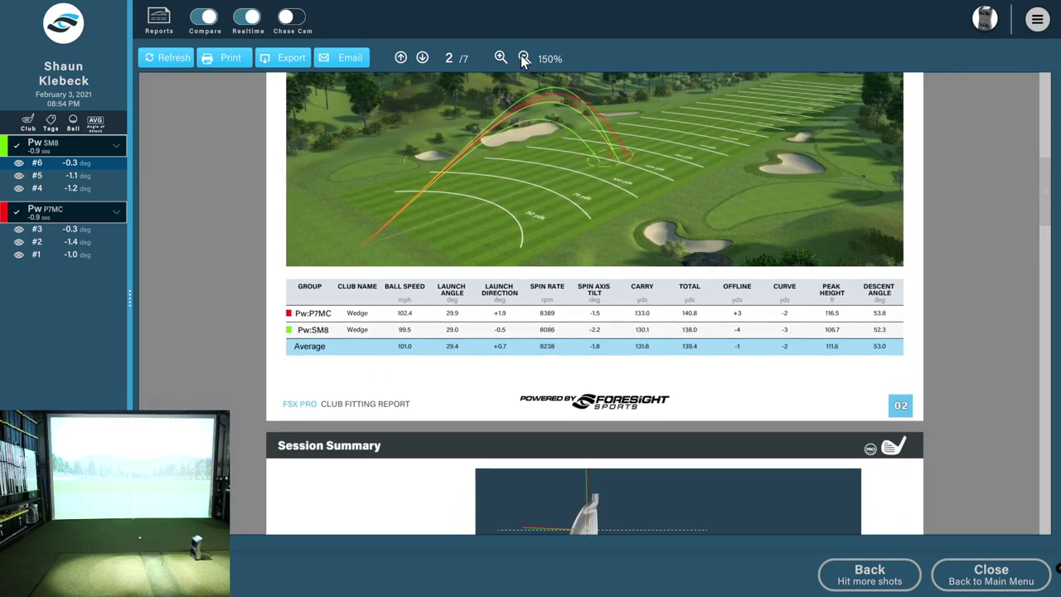
pyautogui.scroll(-1, 550, 196)
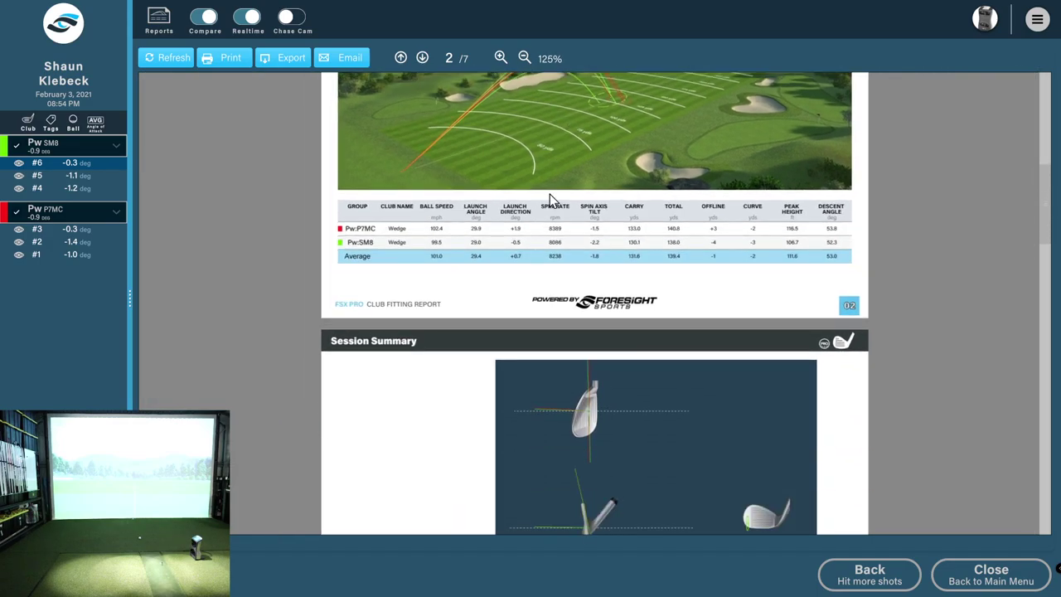
pyautogui.scroll(7, 549, 195)
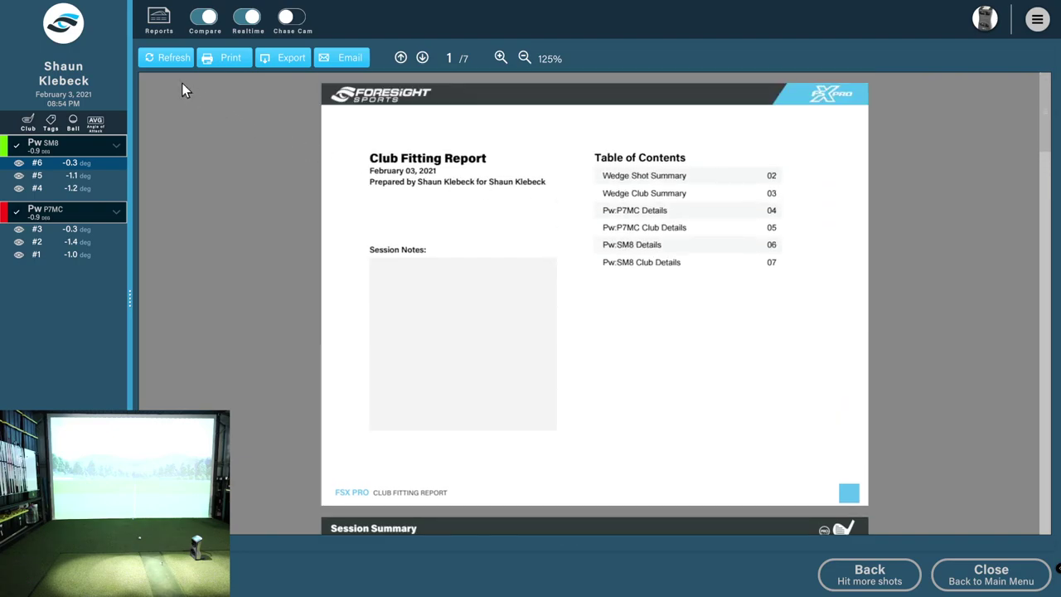
# Cancel the PDF export and email the Club Fitting Report instead.
pyautogui.click(301, 57)
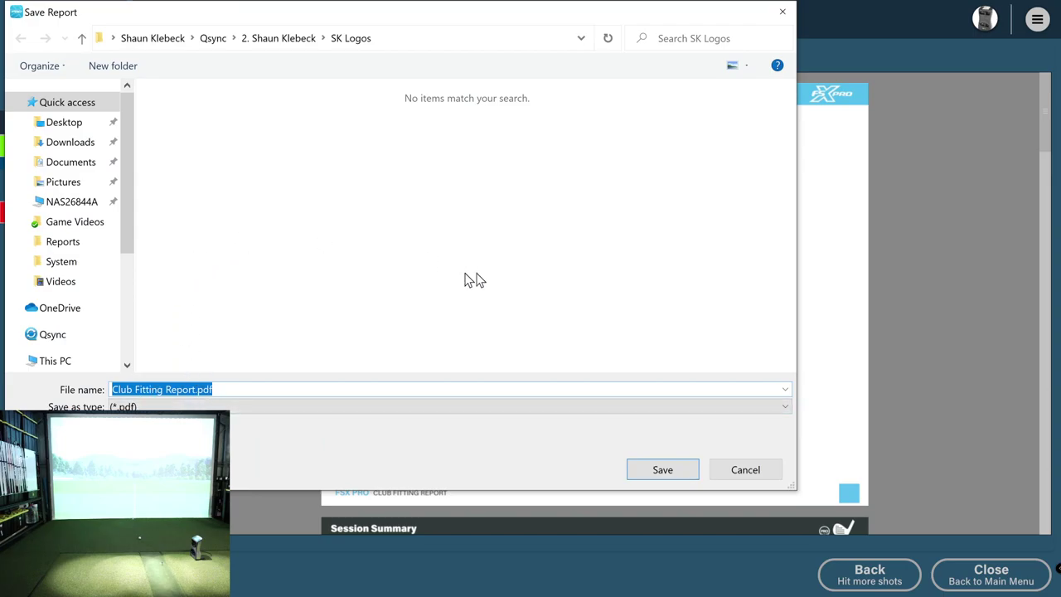
pyautogui.click(745, 469)
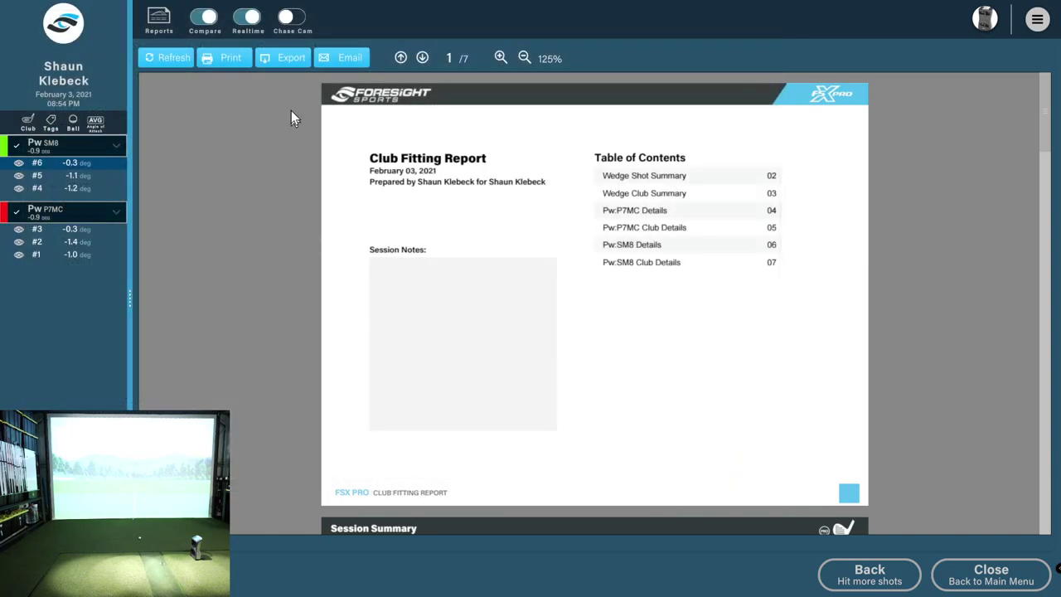
pyautogui.click(346, 60)
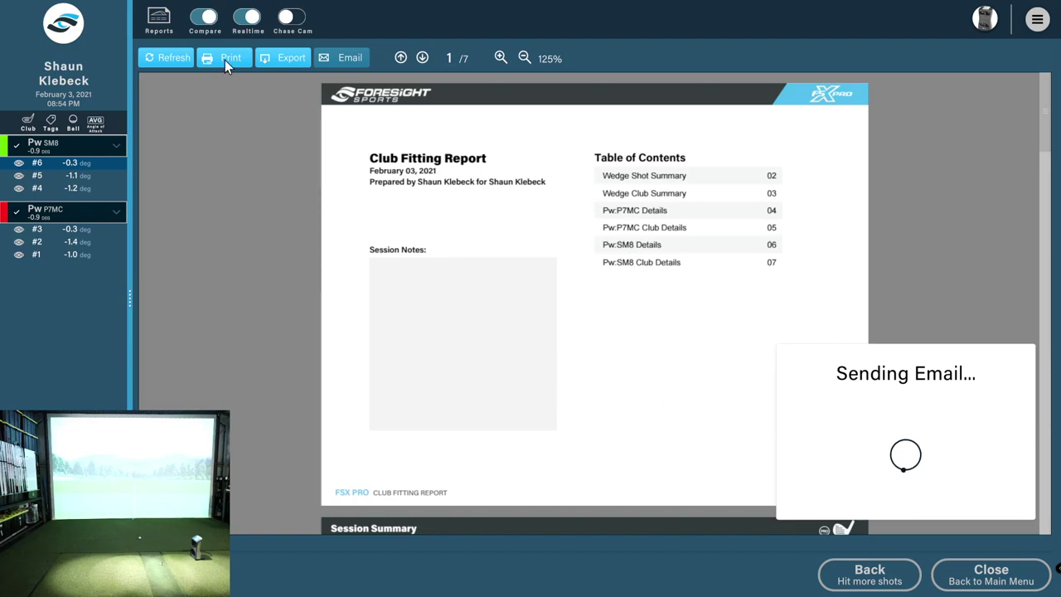
# Close the report and open a new Performance Analysis session for this player with the Dr driver.
pyautogui.click(991, 575)
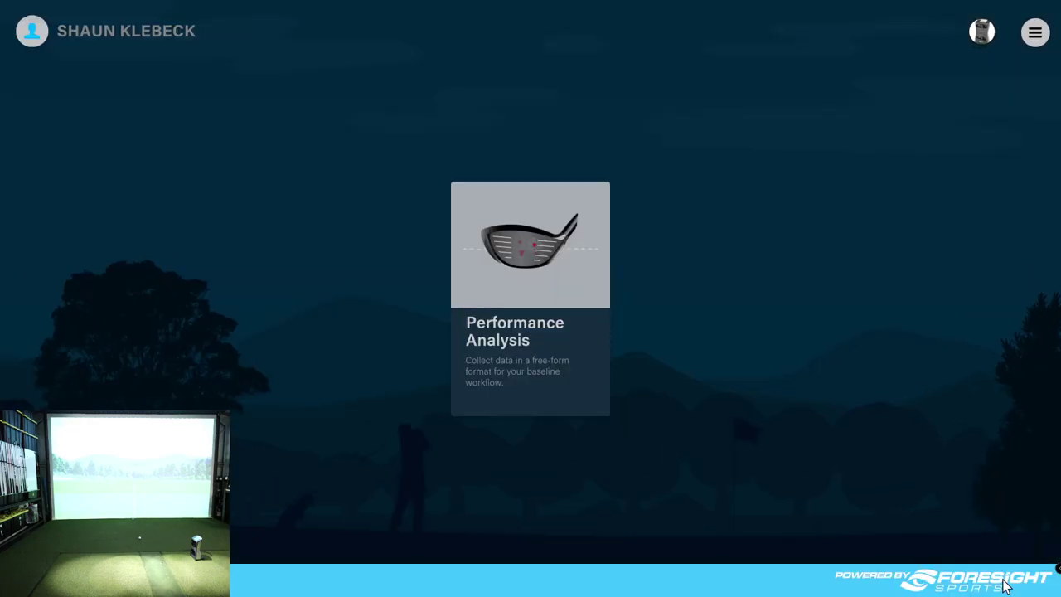
pyautogui.click(546, 277)
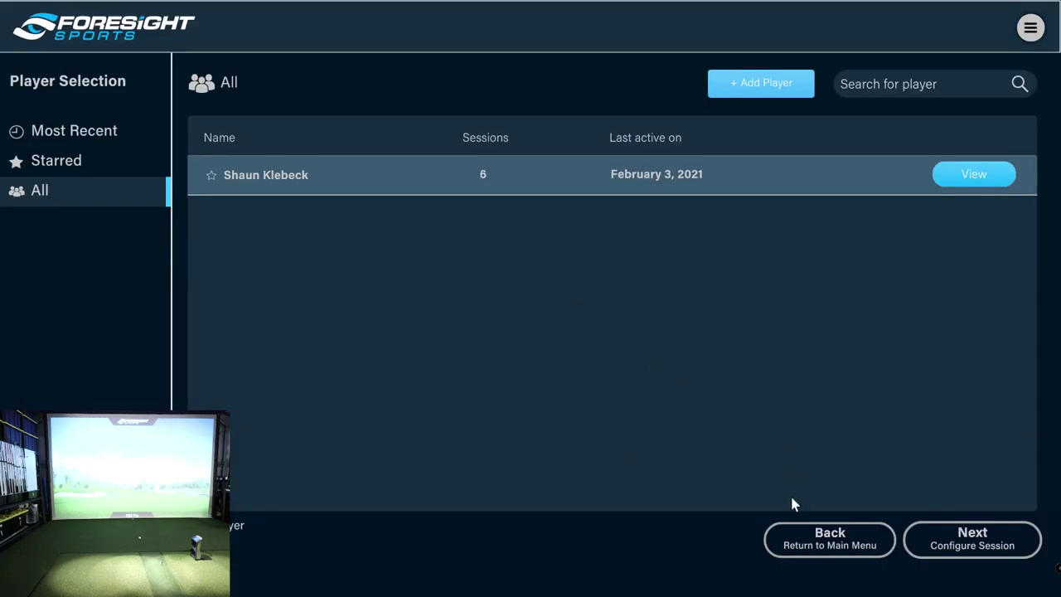
pyautogui.click(961, 546)
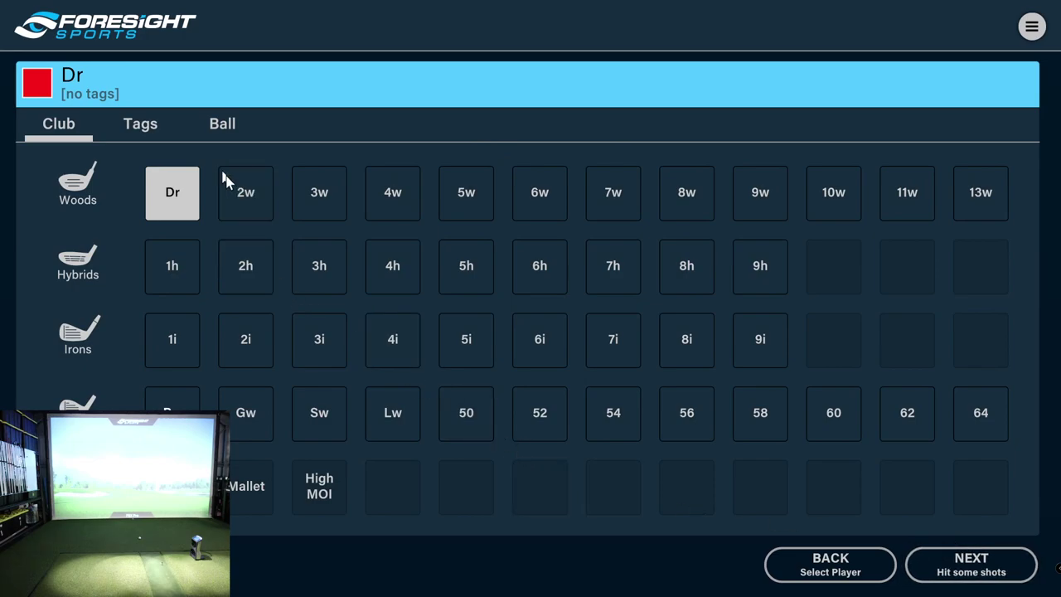
pyautogui.click(984, 579)
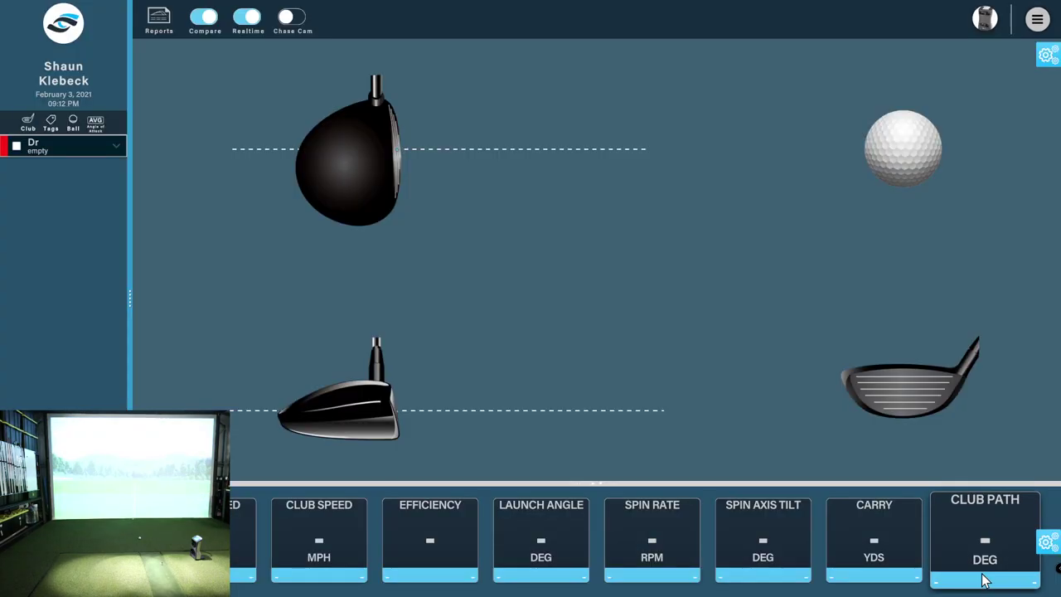